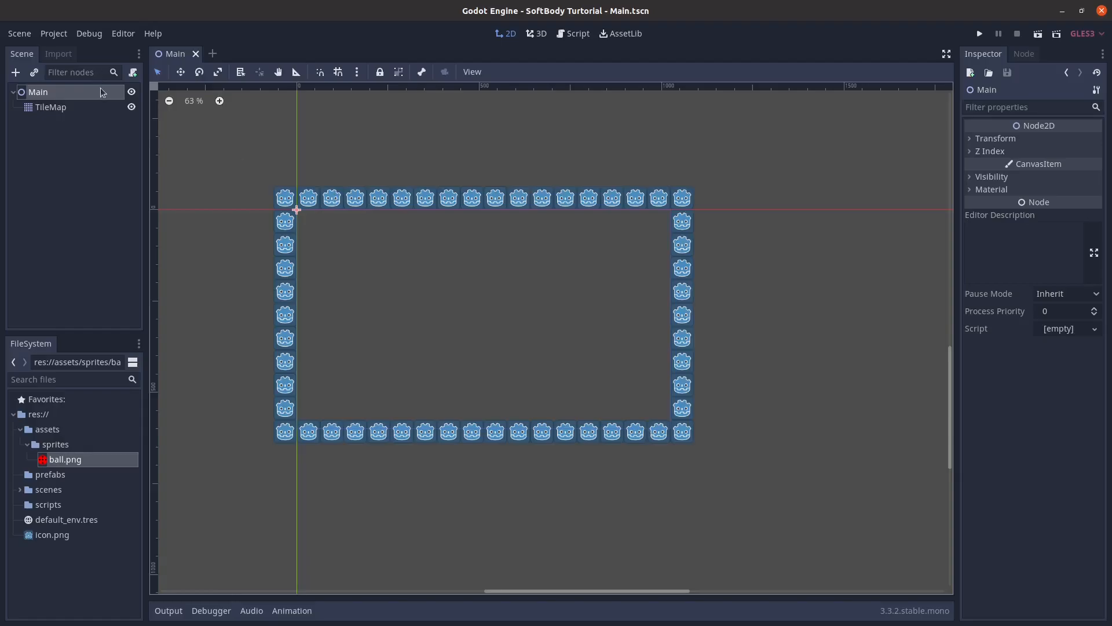
Step: Examine the Main scene's TileMap node and the ball.png texture in the sprites folder
click(55, 108)
click(50, 105)
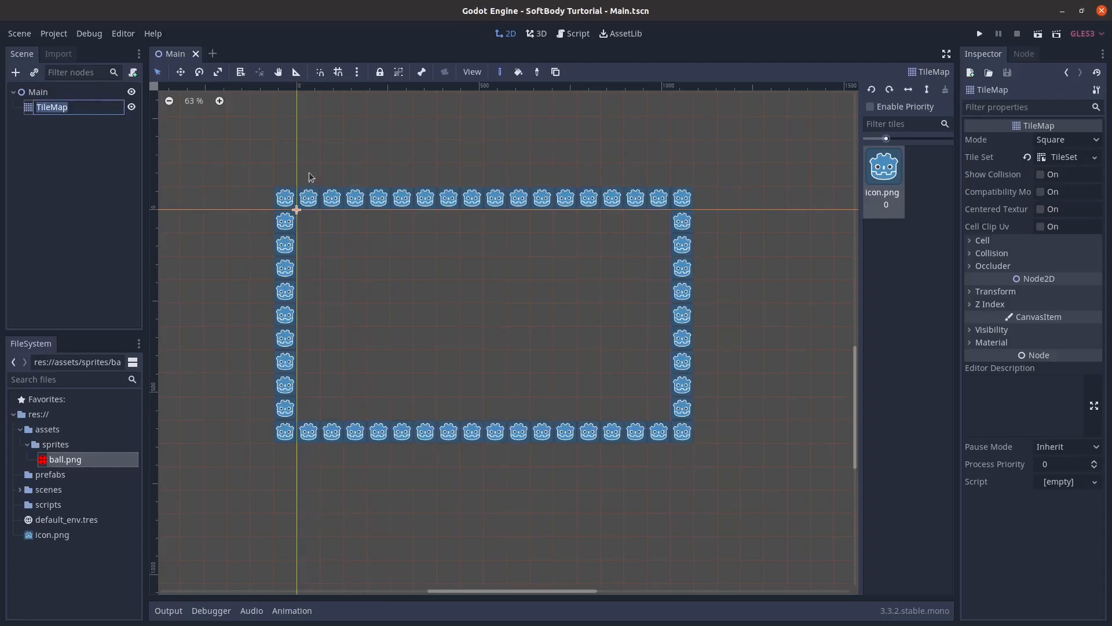
click(61, 93)
click(61, 93)
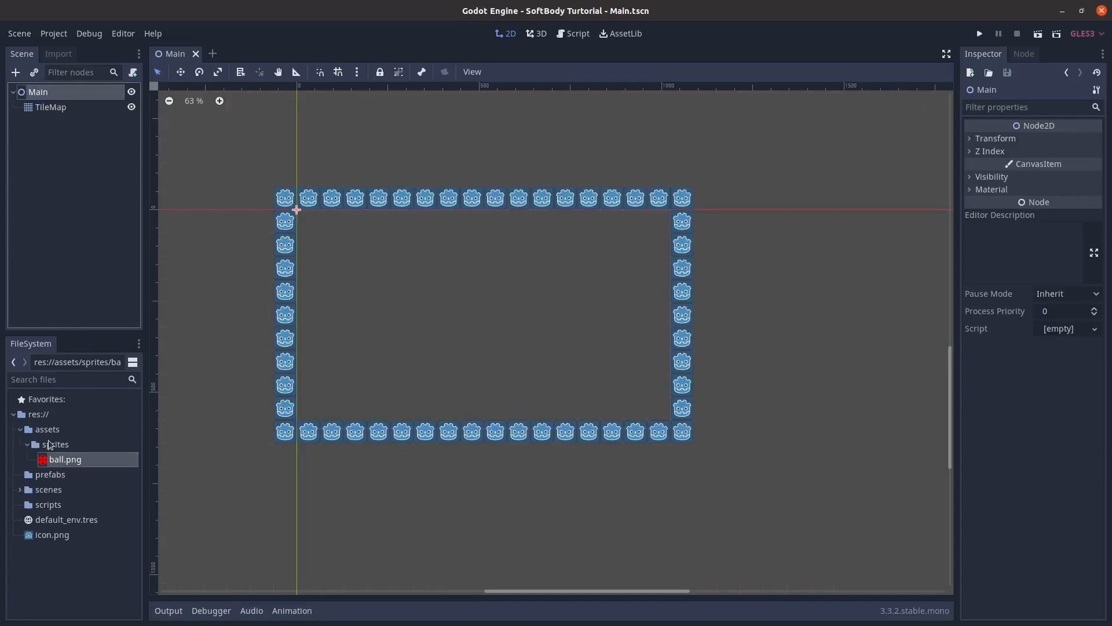
click(55, 463)
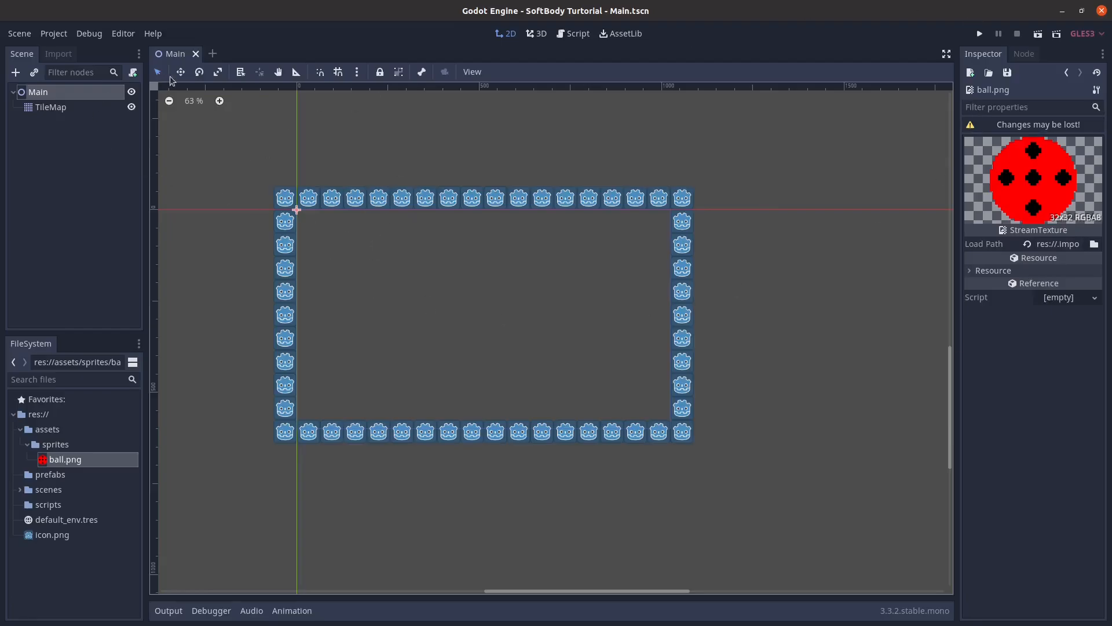
Step: Create a new 2D scene and name its root node Ball
click(212, 53)
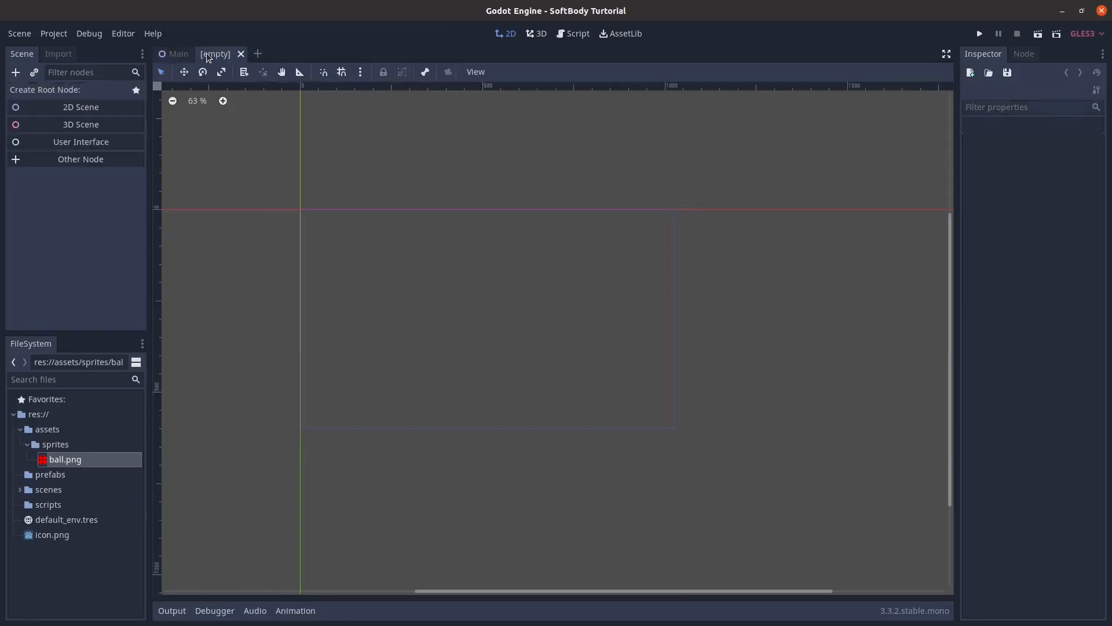
click(70, 108)
double_click(64, 93)
text(Ball)
key(Return)
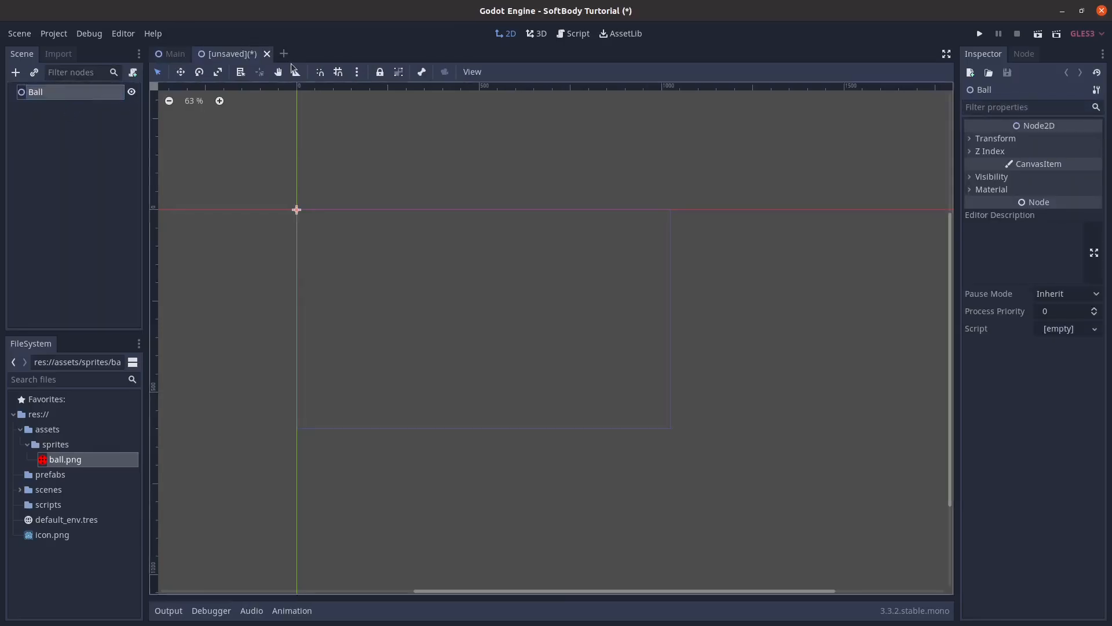
Step: Add a Sprite node as a child of Ball
right_click(60, 90)
click(68, 94)
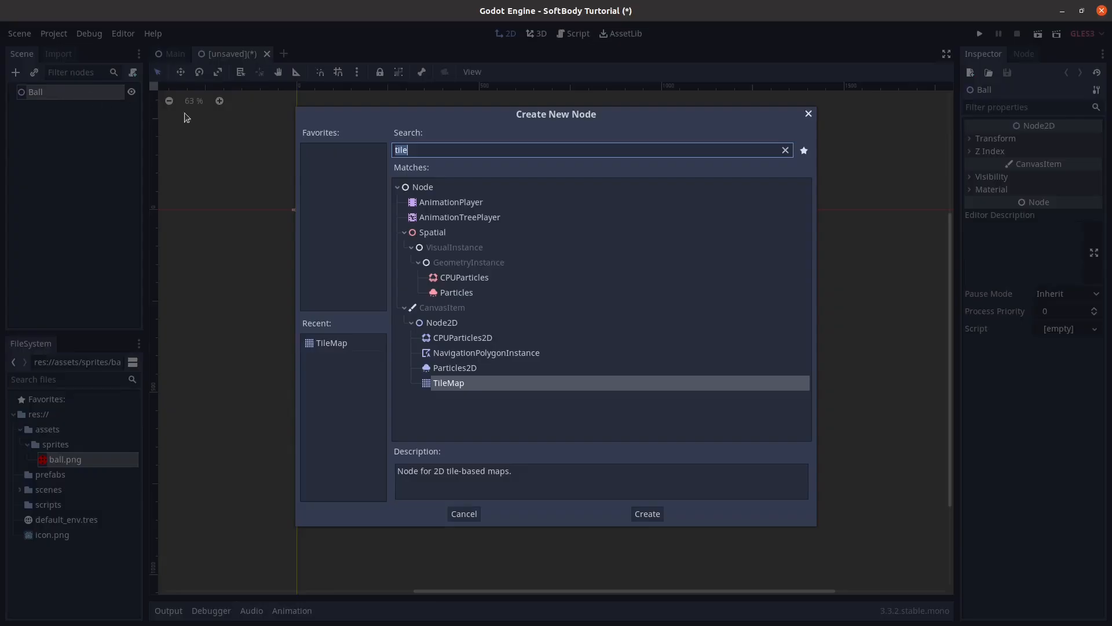
text(spriu)
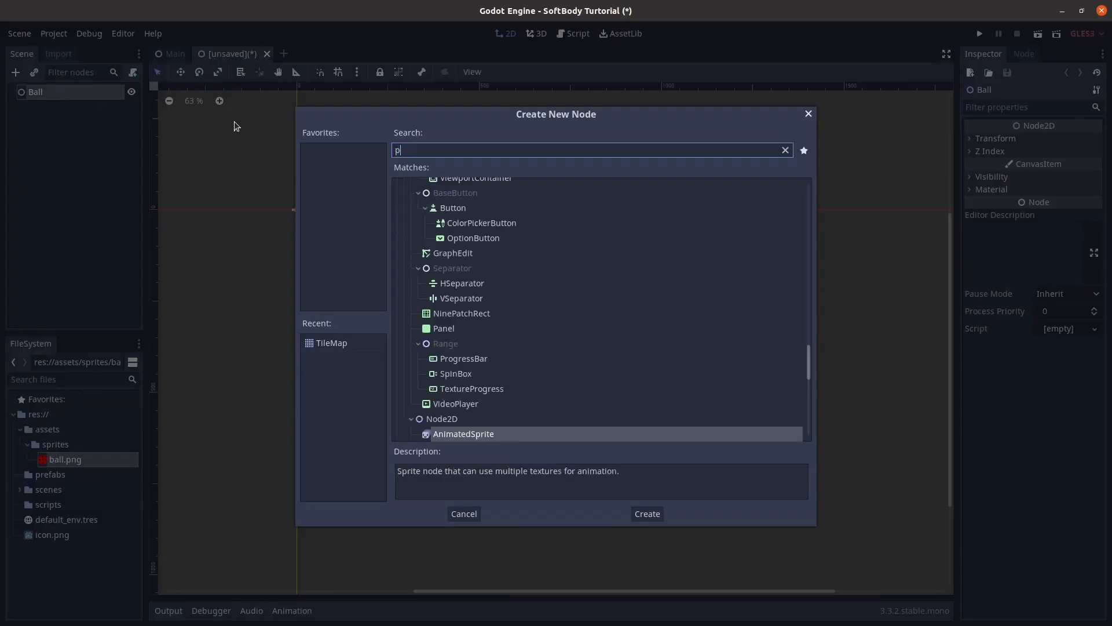
key(BackSpace)
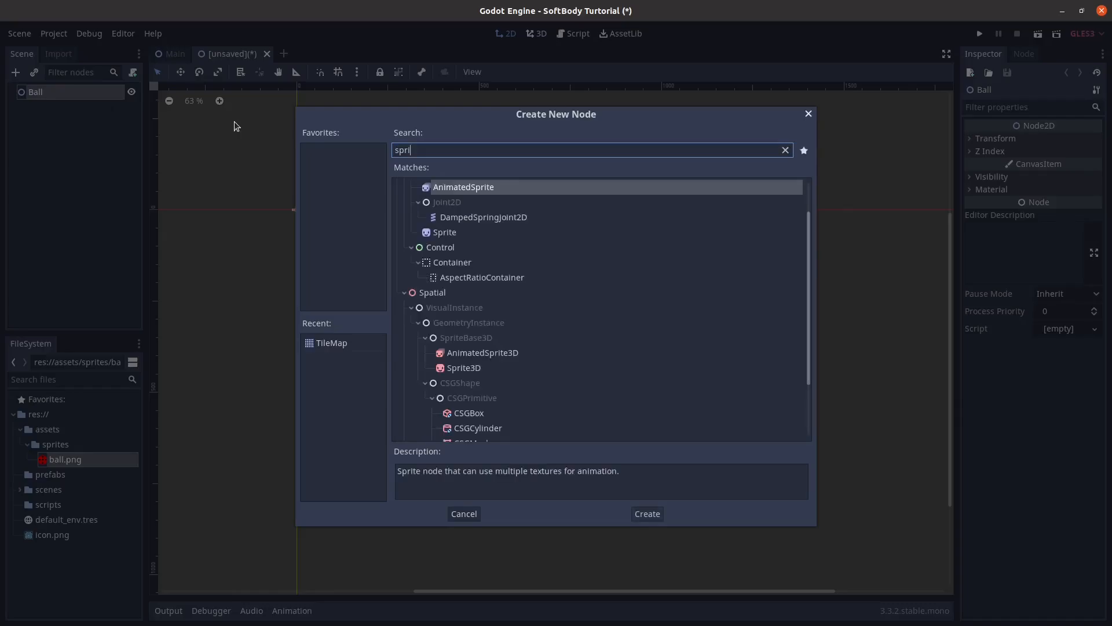
key(Down)
key(Down)
key(Return)
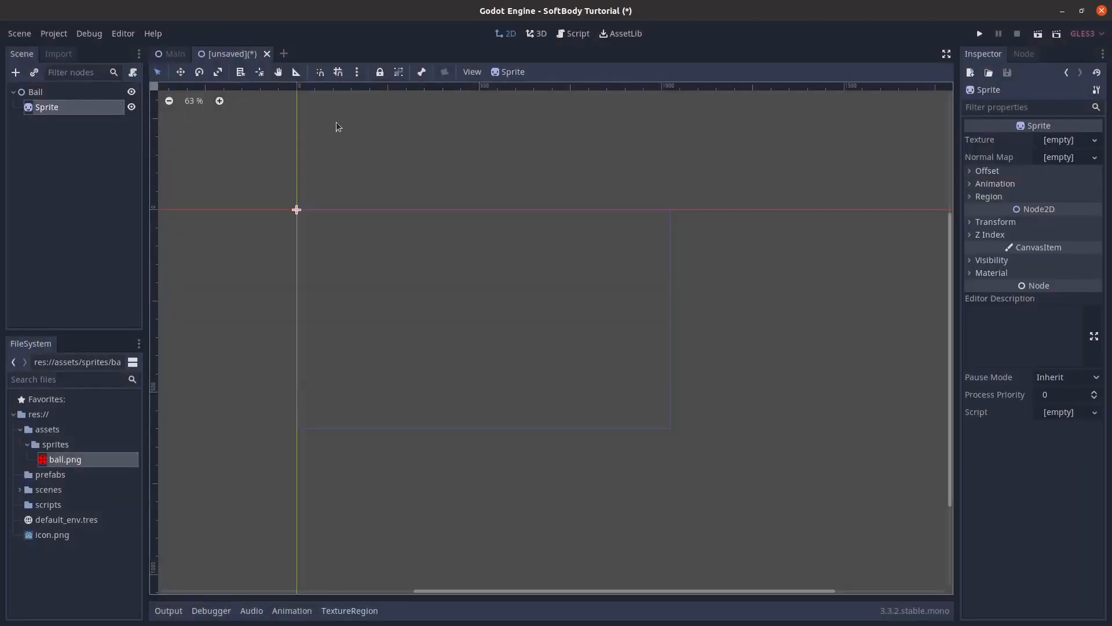
Step: Assign ball.png as the texture of the Sprite node
drag(65, 459, 1069, 143)
scroll(307, 213, up, 6)
scroll(304, 210, up, 4)
middle_drag(310, 211, 554, 298)
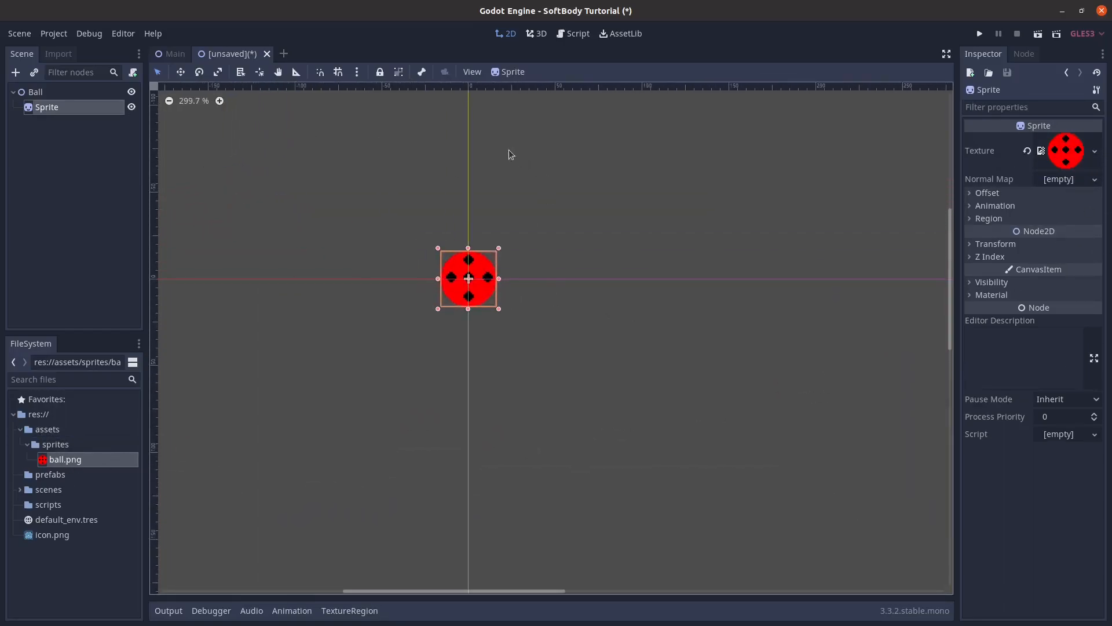
Step: Set the Sprite's scale to 3 on both x and y
click(1011, 246)
click(1063, 314)
text(3)
click(1066, 327)
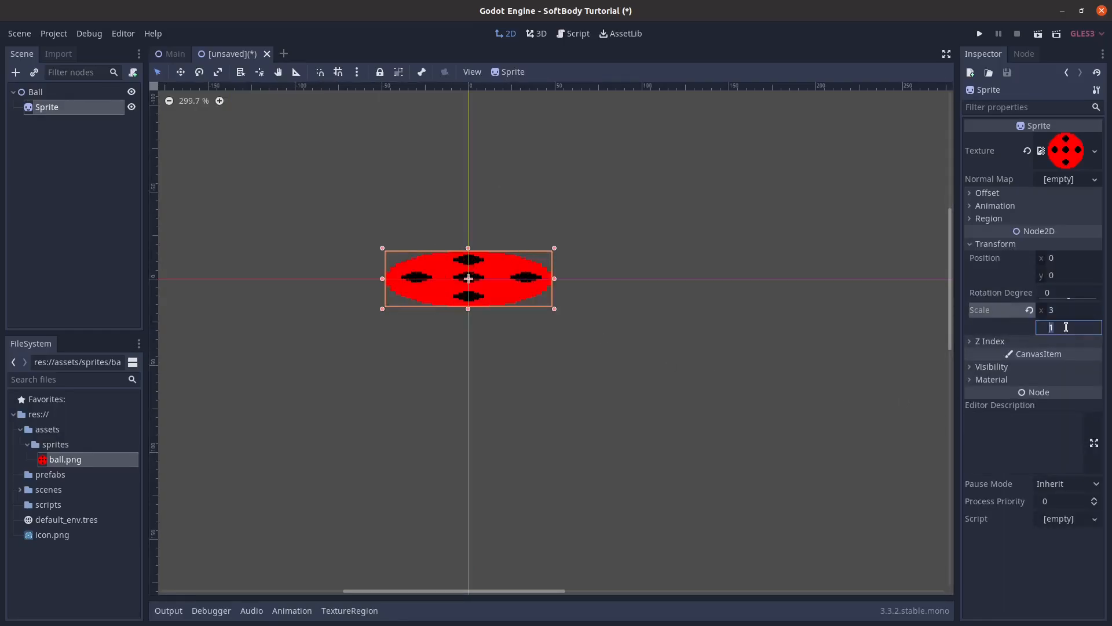
key(Return)
scroll(606, 321, down, 4)
scroll(626, 325, down, 3)
middle_drag(641, 329, 537, 308)
scroll(588, 342, down, 4)
middle_drag(588, 342, 680, 282)
scroll(552, 318, up, 4)
scroll(680, 282, up, 9)
middle_drag(624, 343, 690, 394)
scroll(502, 297, up, 1)
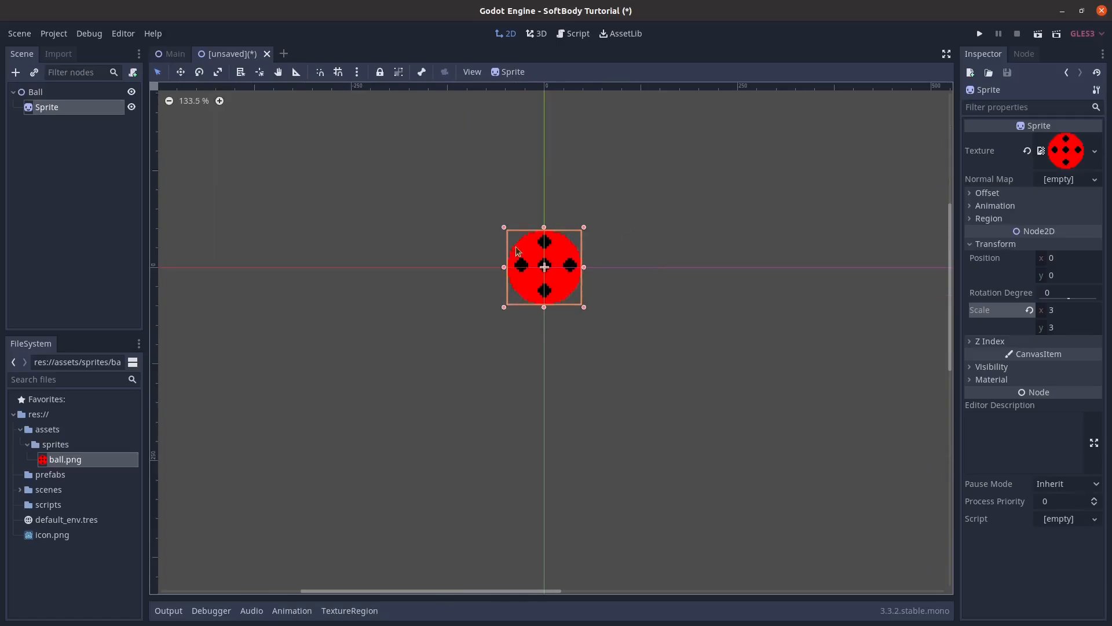
Step: Convert the Sprite to a Polygon2D with simplification 0.01 and grow 0 pixels
click(509, 72)
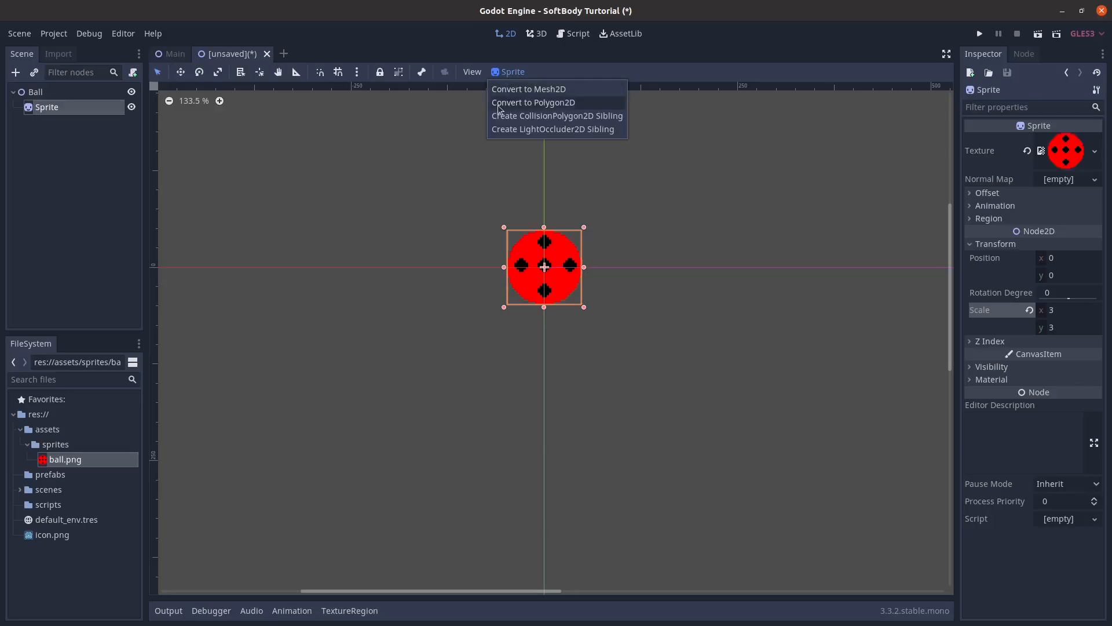
click(543, 102)
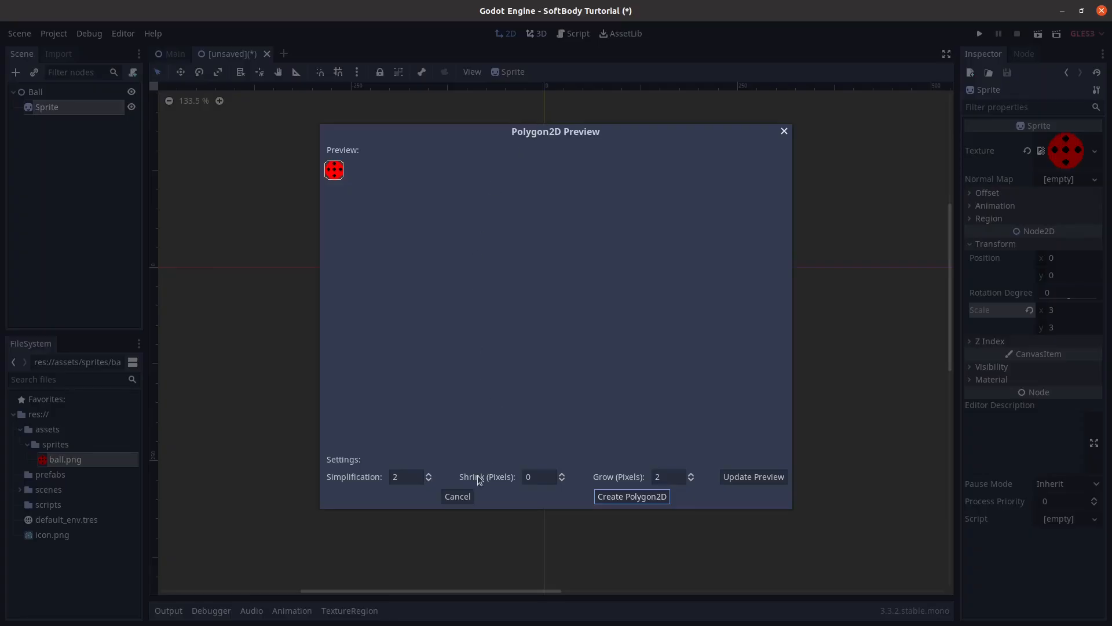
click(411, 472)
click(667, 475)
click(740, 478)
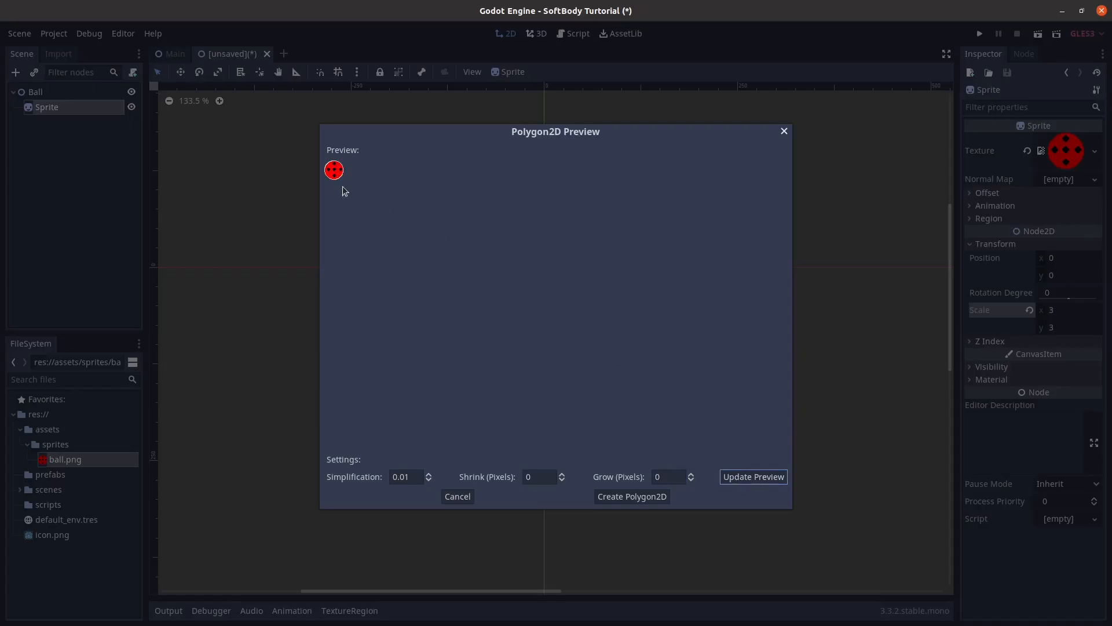
click(607, 500)
Step: Examine the ball polygon's UV, points, polygons and bones modes in the Polygon 2D UV Editor
scroll(520, 265, up, 5)
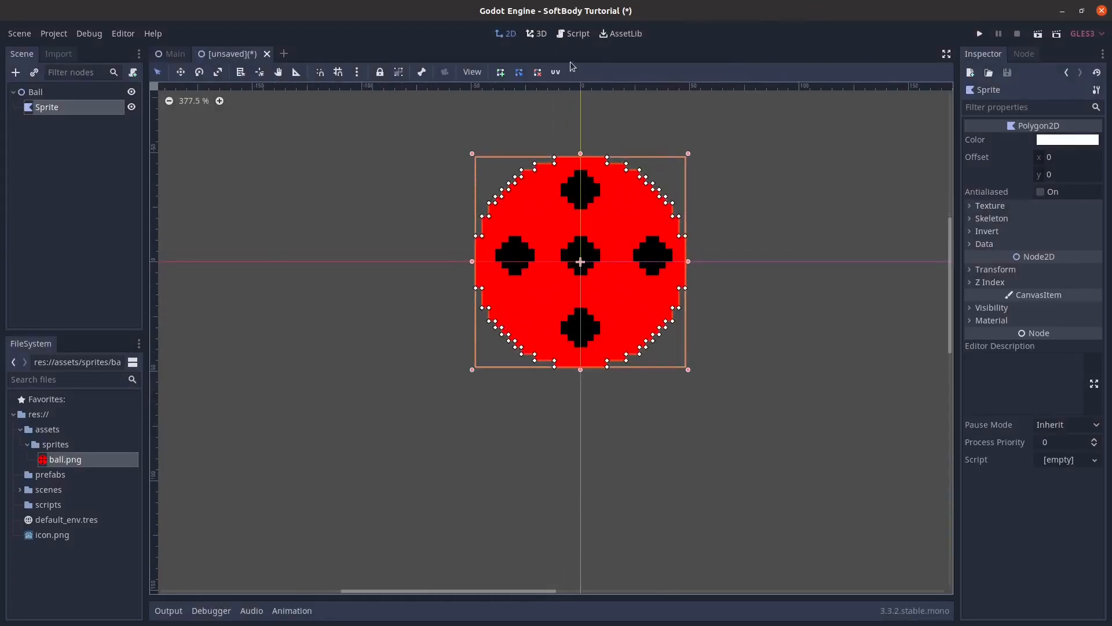
click(556, 73)
scroll(278, 291, up, 20)
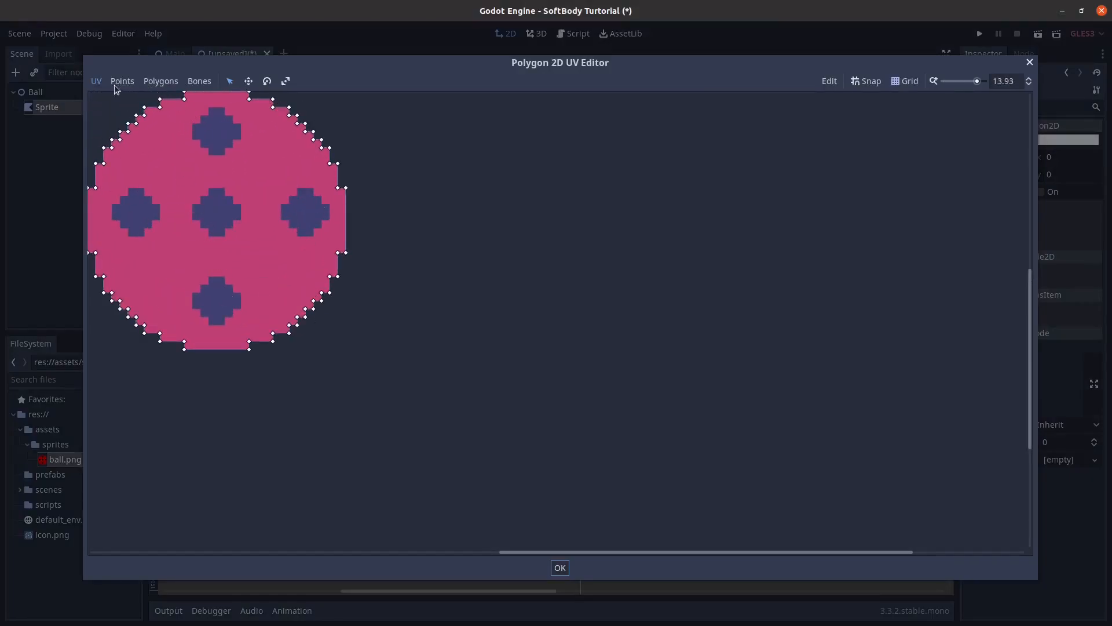
click(198, 86)
middle_drag(160, 176, 249, 336)
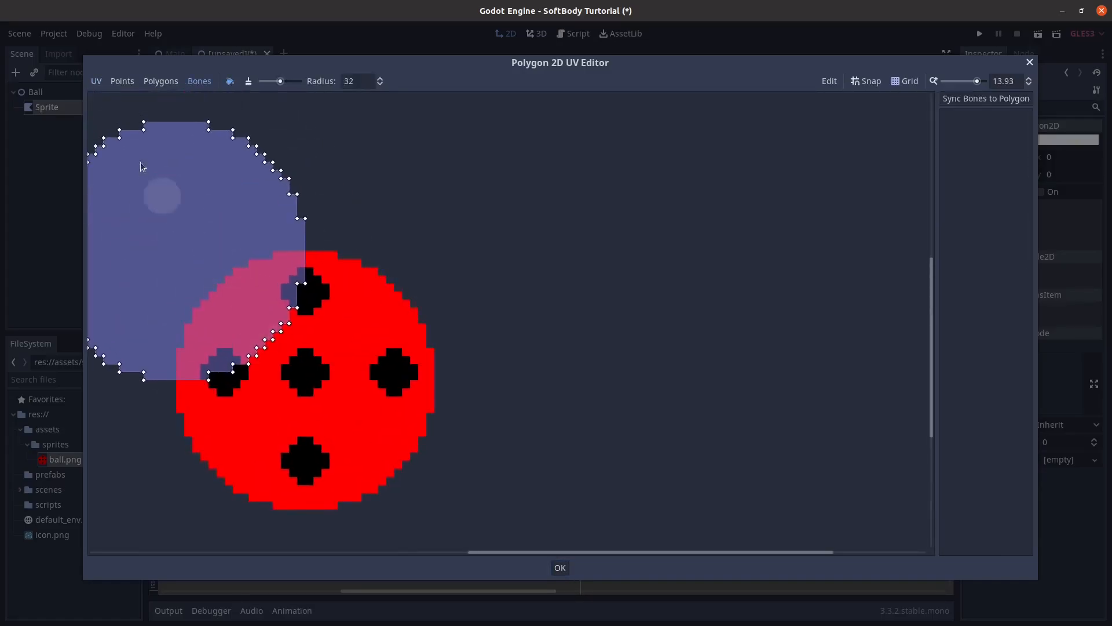
click(164, 81)
click(122, 81)
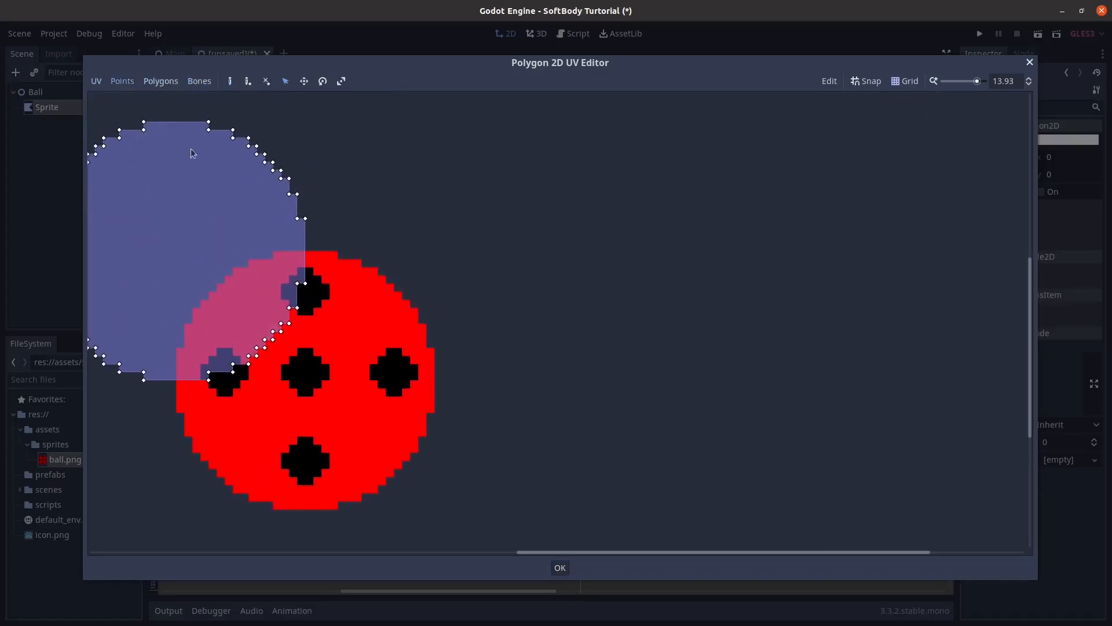
click(560, 567)
scroll(458, 226, up, 1)
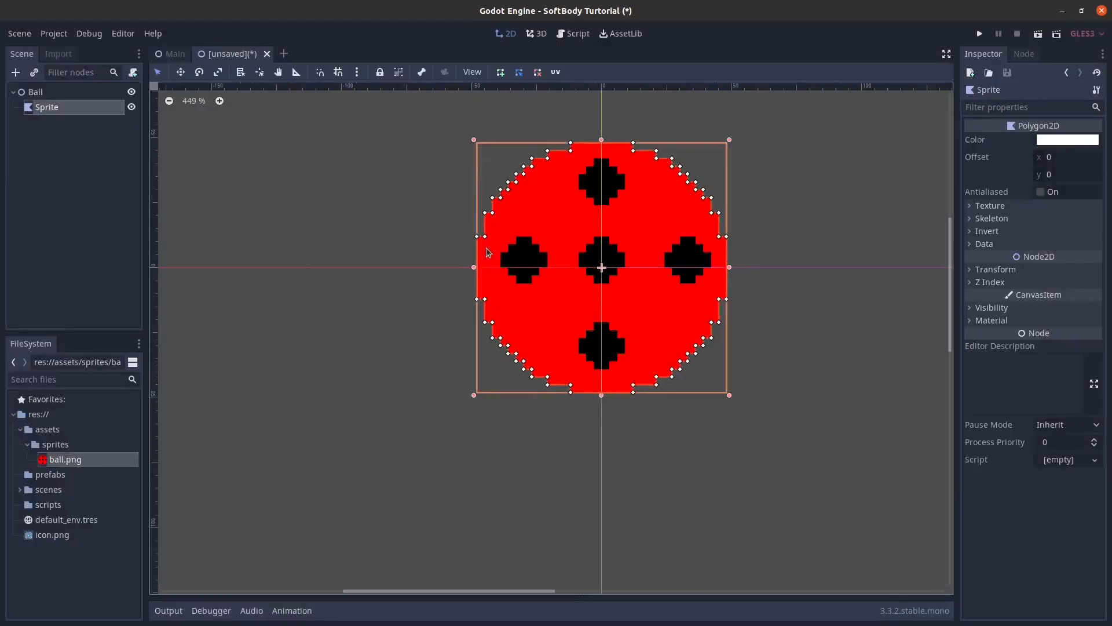
Step: Add a RigidBody2D node under Ball and rename it 0
click(110, 93)
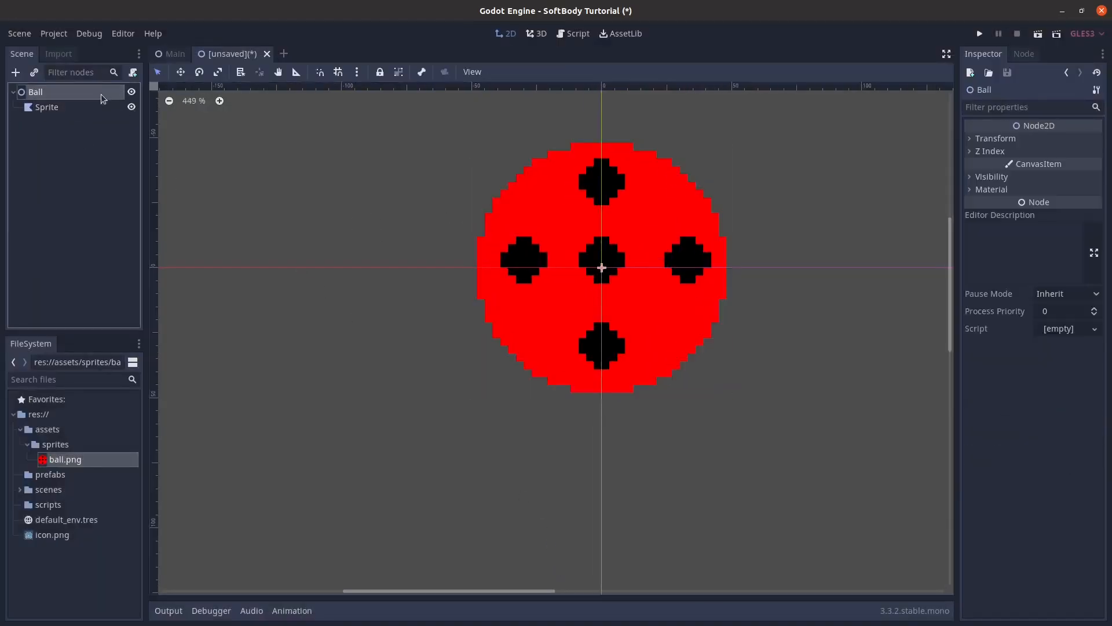
right_click(102, 95)
click(121, 102)
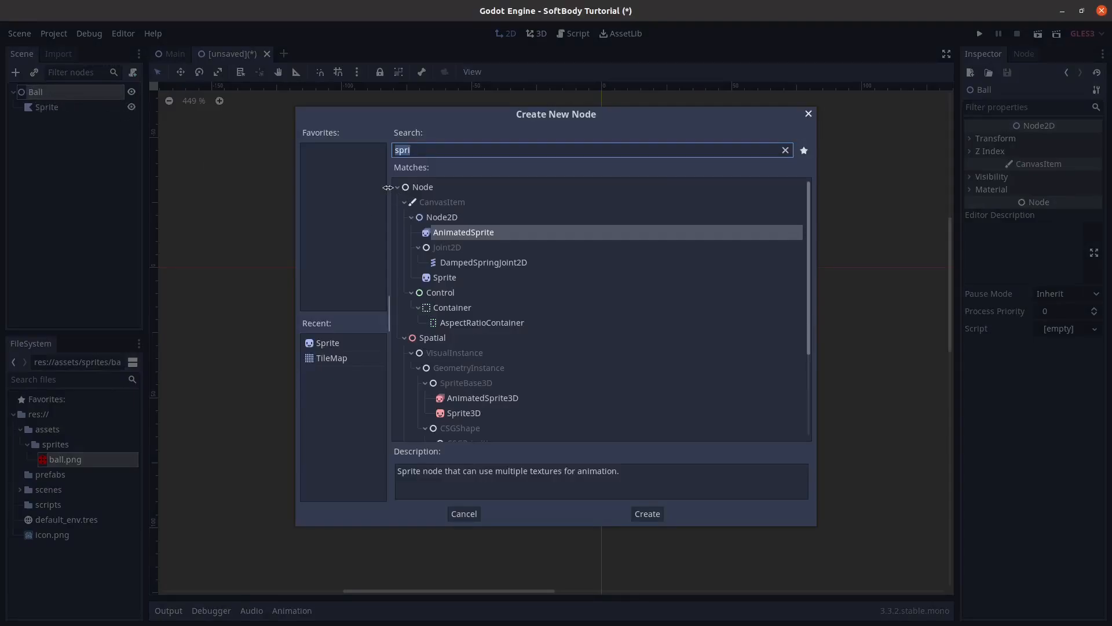
text(rog)
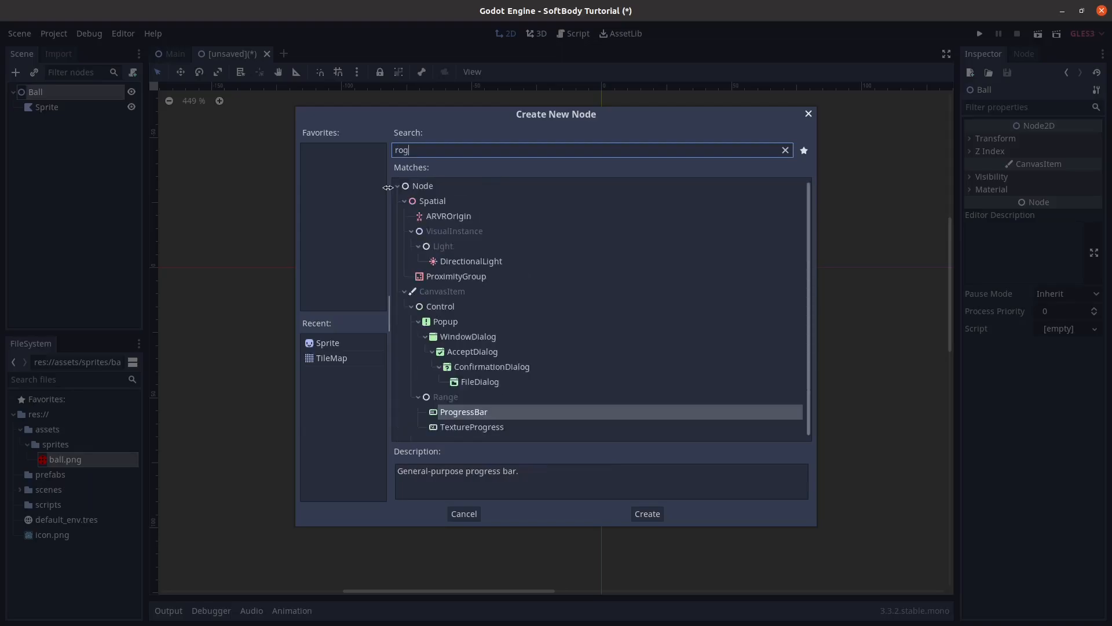
key(BackSpace)
key(BackSpace)
text(ig)
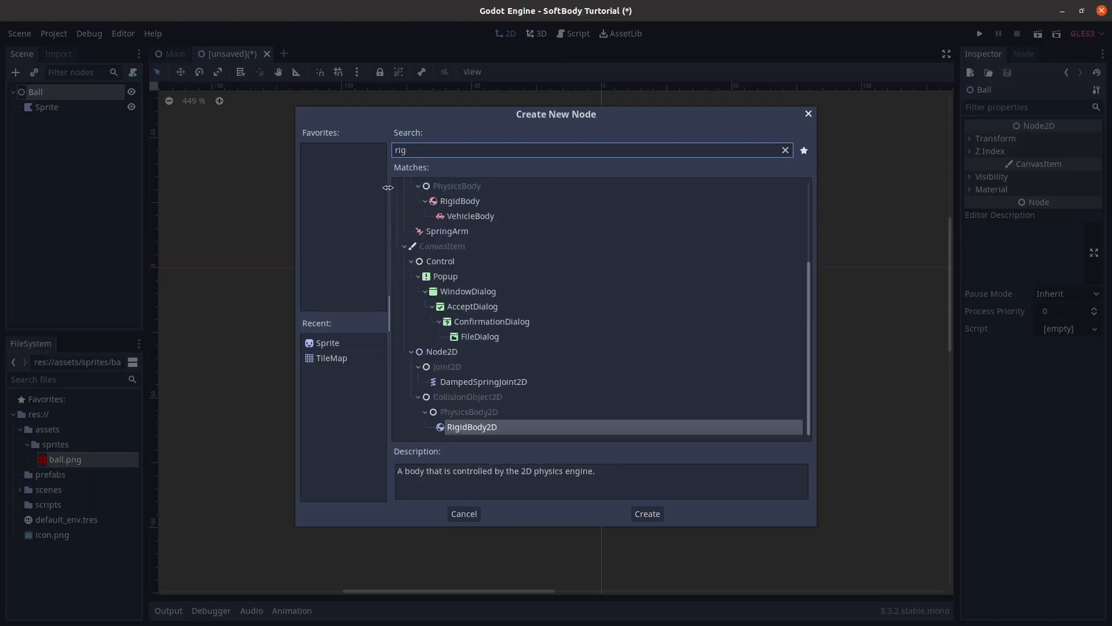
key(Return)
double_click(82, 123)
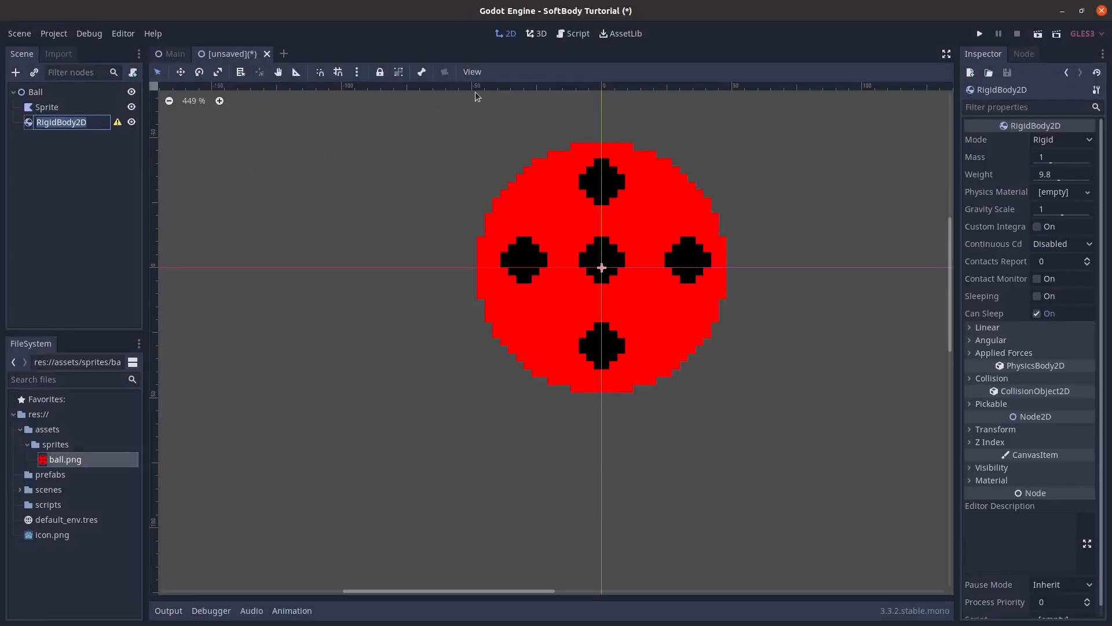
text(0)
key(Return)
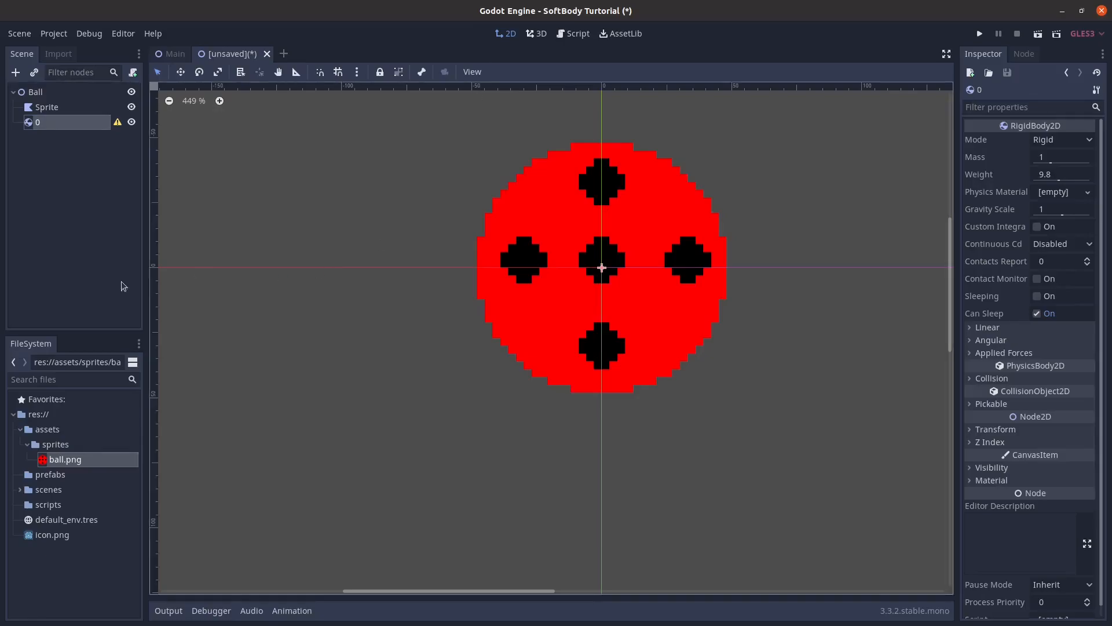
Step: Add a CollisionShape2D node as a child of rigid body 0
right_click(80, 128)
click(101, 136)
text(col)
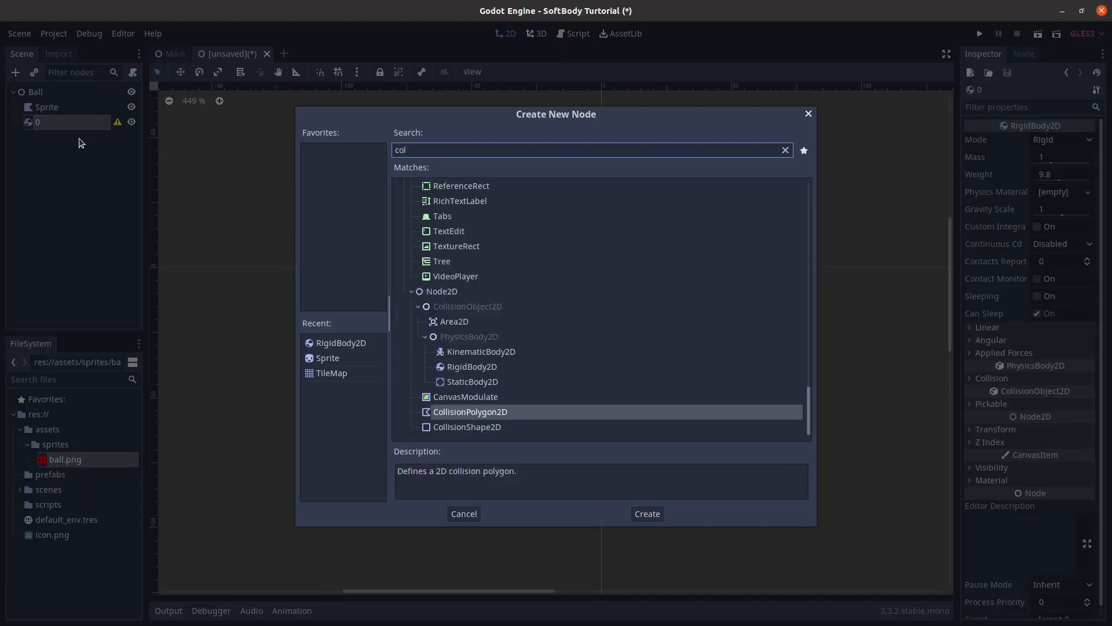
key(Down)
key(Return)
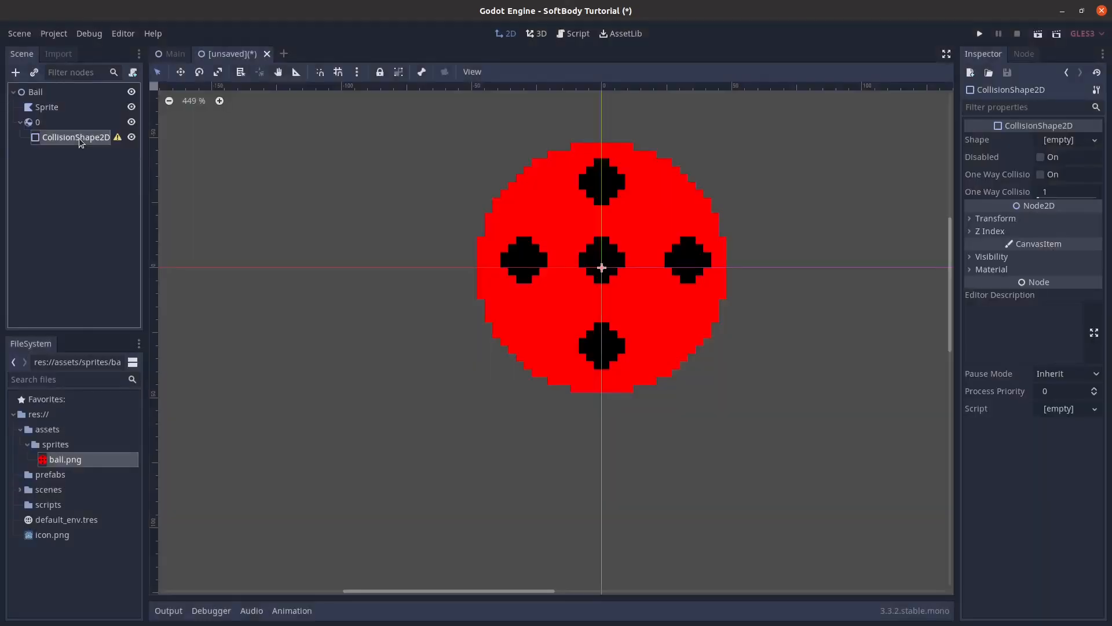
Step: Give the collision shape a new CircleShape2D and enlarge the circle slightly around the ball's centre spot
click(1062, 142)
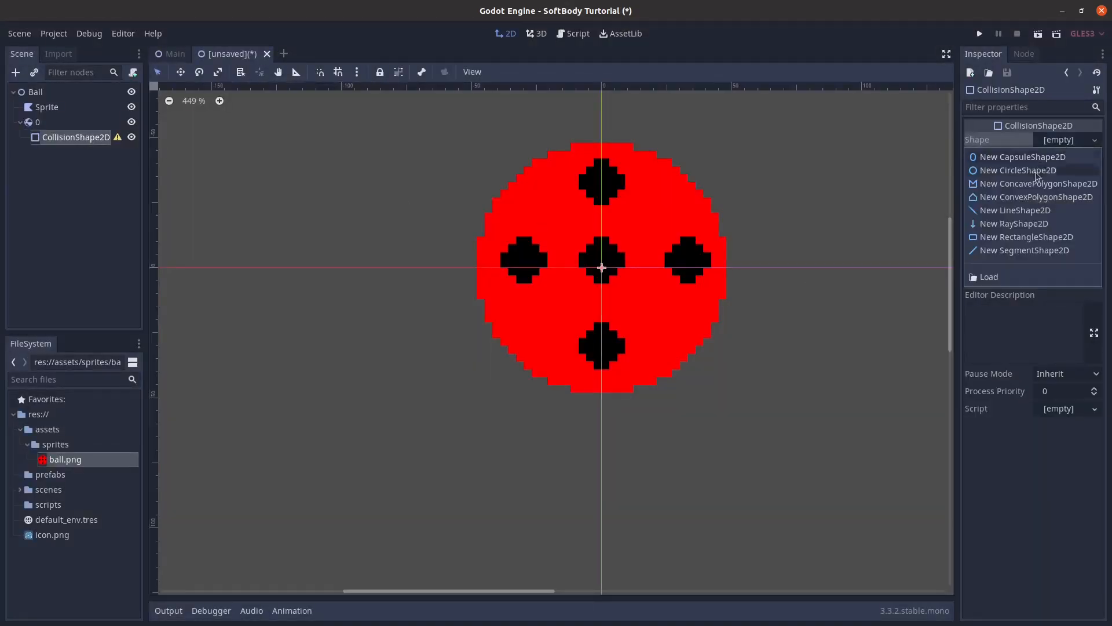
click(1002, 170)
scroll(585, 272, up, 5)
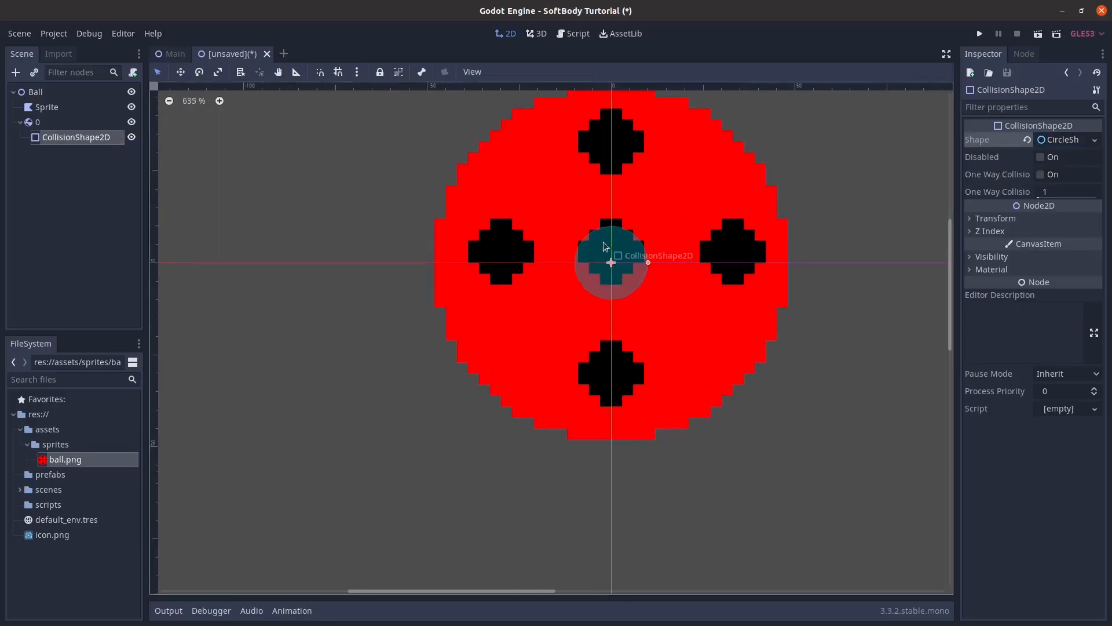
drag(659, 267, 665, 273)
scroll(618, 283, down, 5)
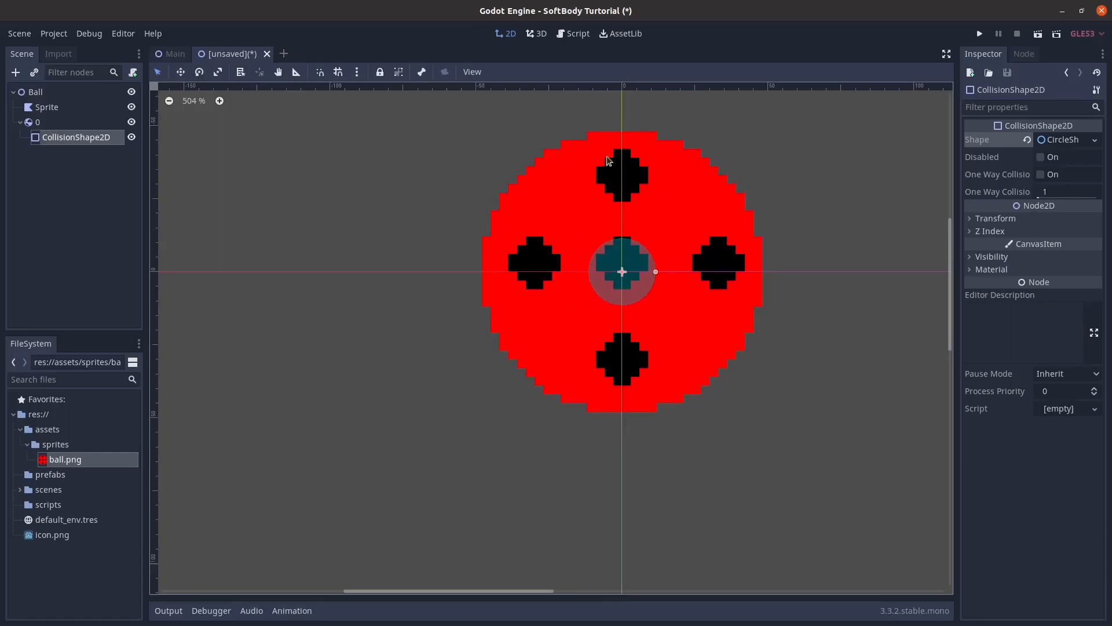
Step: Make the children of rigid body 0 non-selectable so the body moves together with its collision shape
click(20, 122)
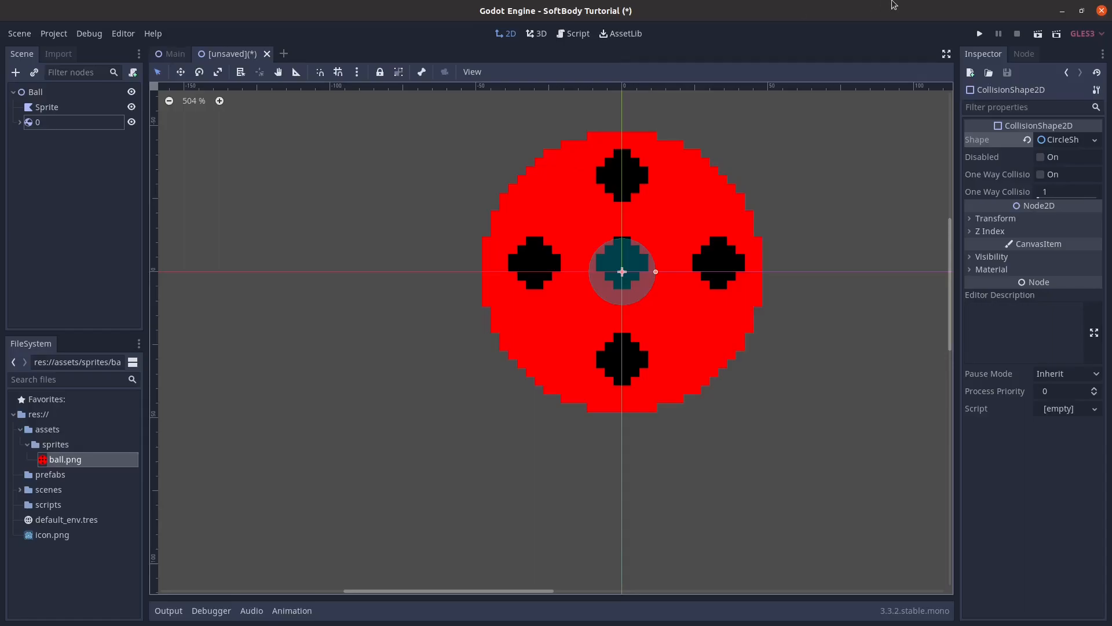
click(113, 125)
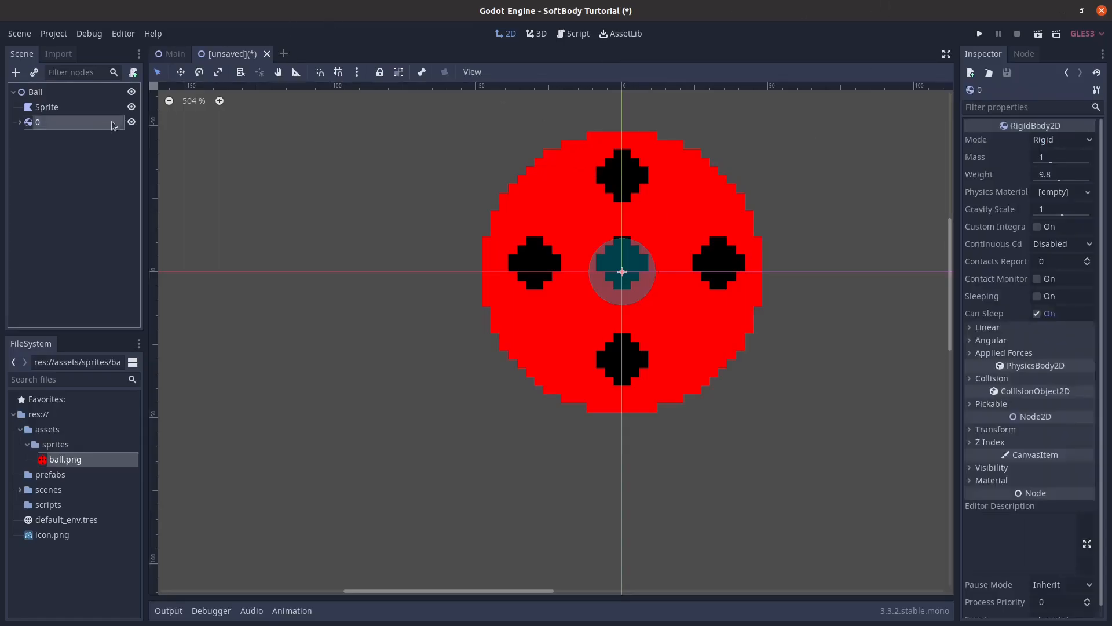
click(399, 71)
mouse_move(642, 251)
mouse_down()
mouse_move(618, 290)
mouse_move(623, 248)
mouse_move(640, 248)
mouse_up()
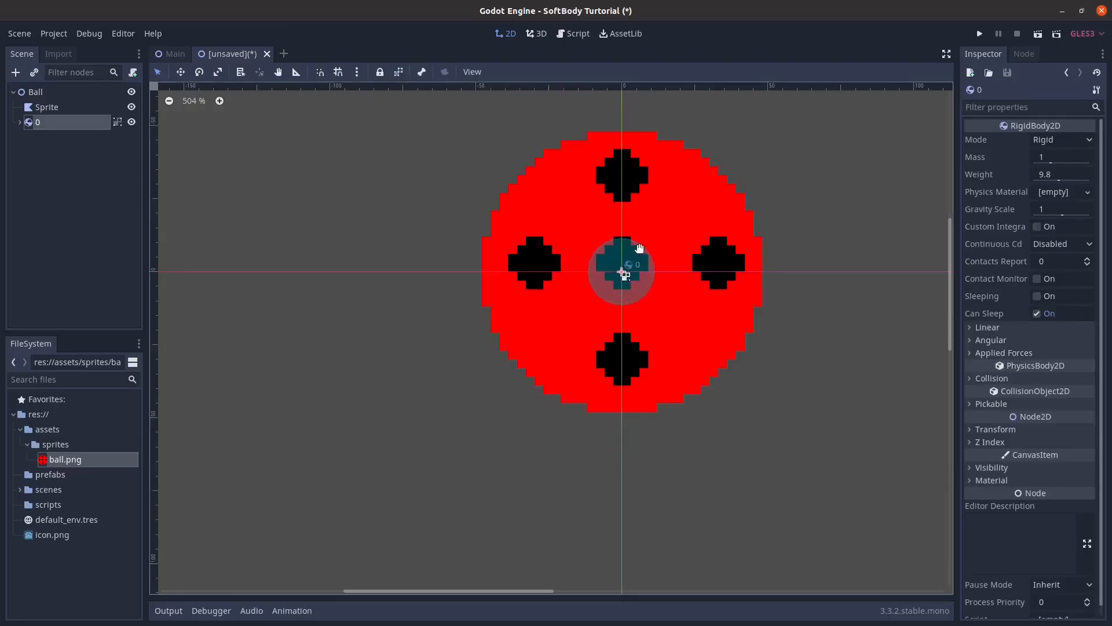
Step: Turn on smart snapping and duplicate rigid body 0 together with its collision shape
click(320, 77)
drag(595, 254, 598, 256)
key(ctrl+d)
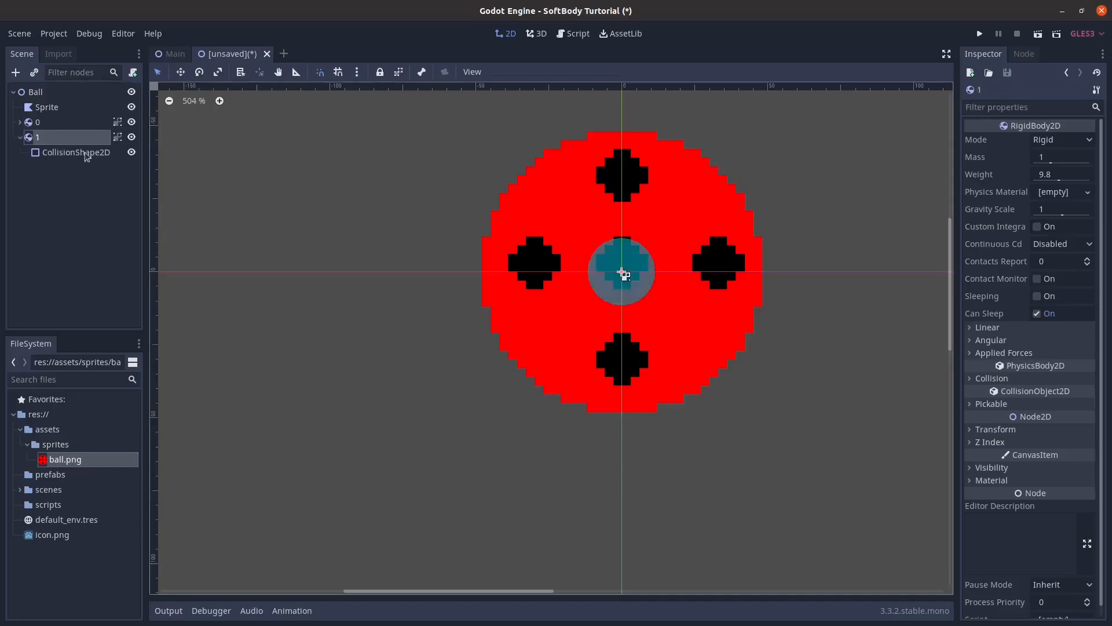
Step: Place rigid body 1 on the ball's top rim, then duplicate and arrange bodies 2 to 8 around the rim
double_click(40, 137)
drag(619, 272, 604, 159)
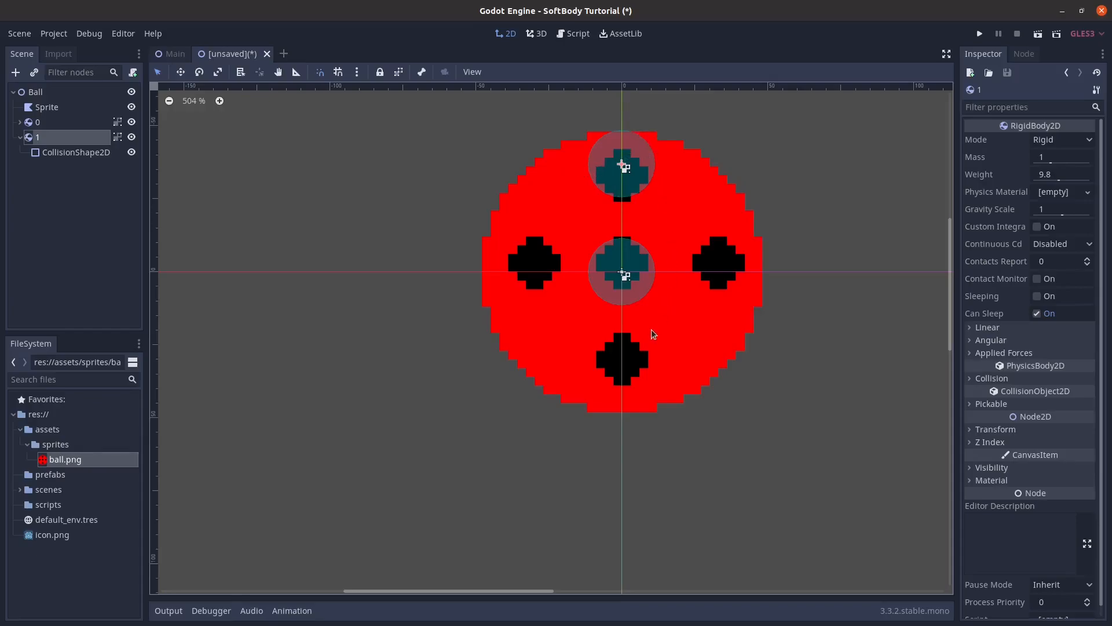
key(ctrl+d)
drag(625, 161, 515, 272)
key(ctrl+d)
key(ctrl+d)
key(ctrl+d)
key(ctrl+d)
key(ctrl+d)
drag(519, 269, 543, 197)
key(ctrl+d)
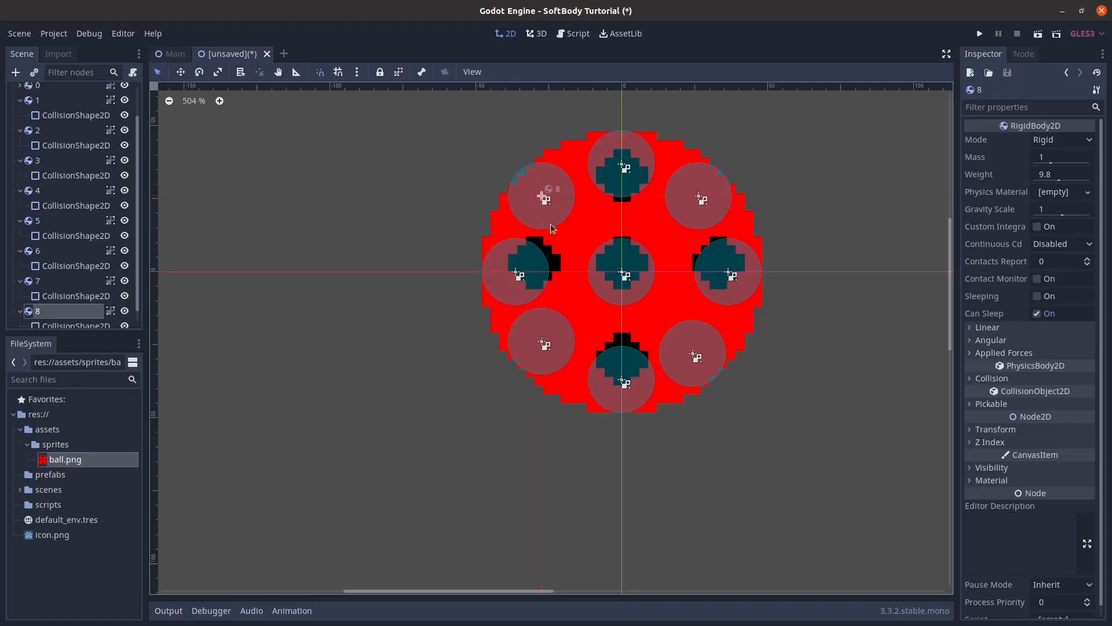
scroll(556, 263, down, 2)
scroll(95, 259, up, 2)
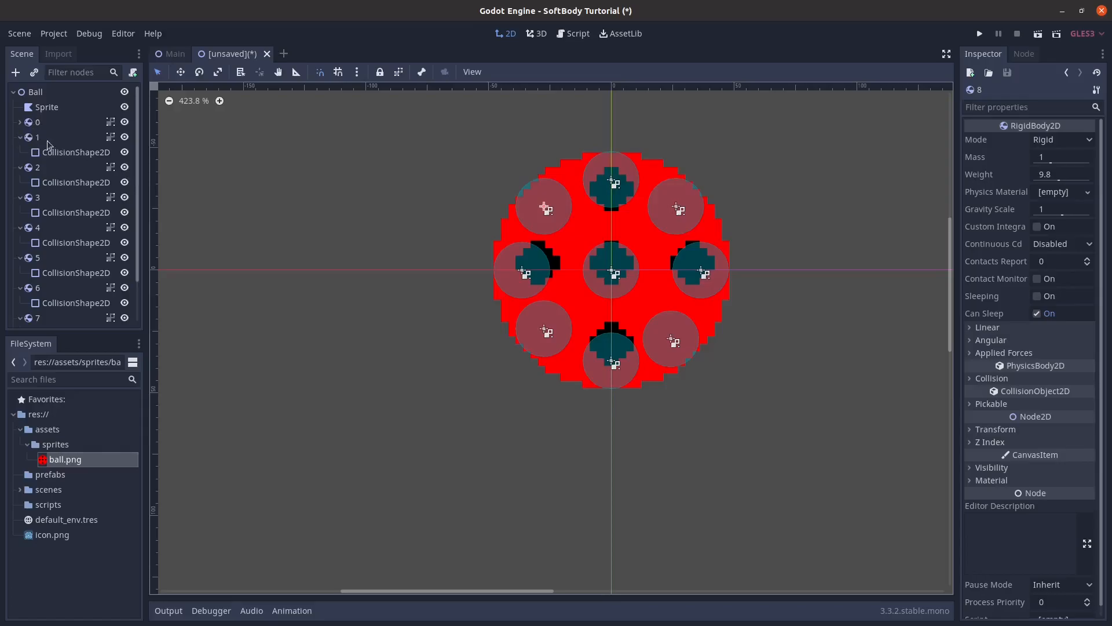
Step: Add a DampedSpringJoint2D node as a child of rigid body 1
scroll(536, 352, up, 4)
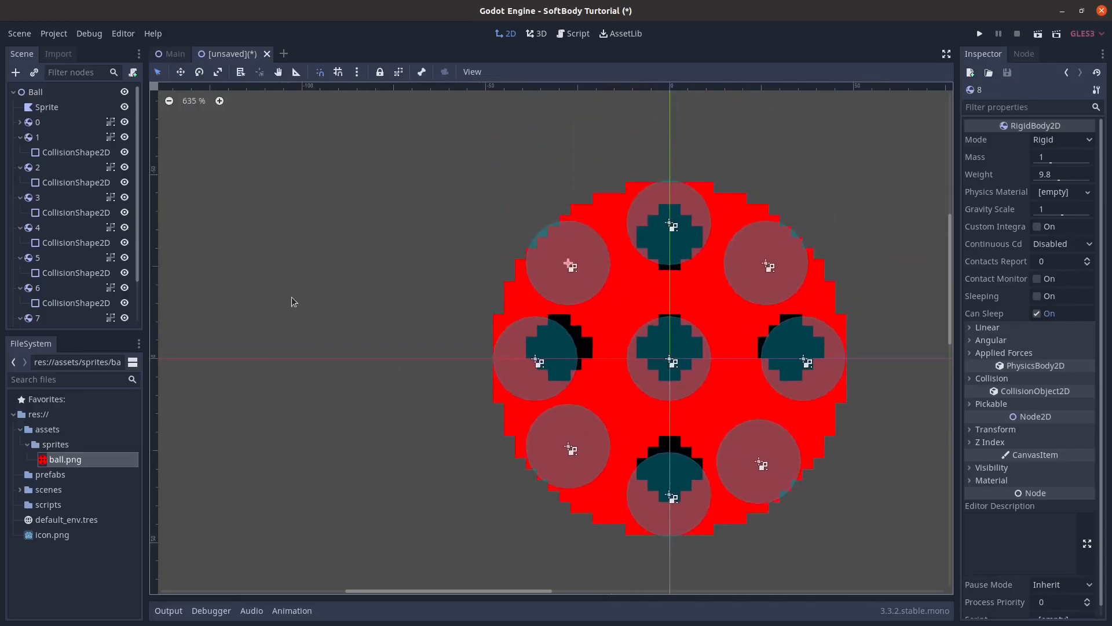
click(50, 139)
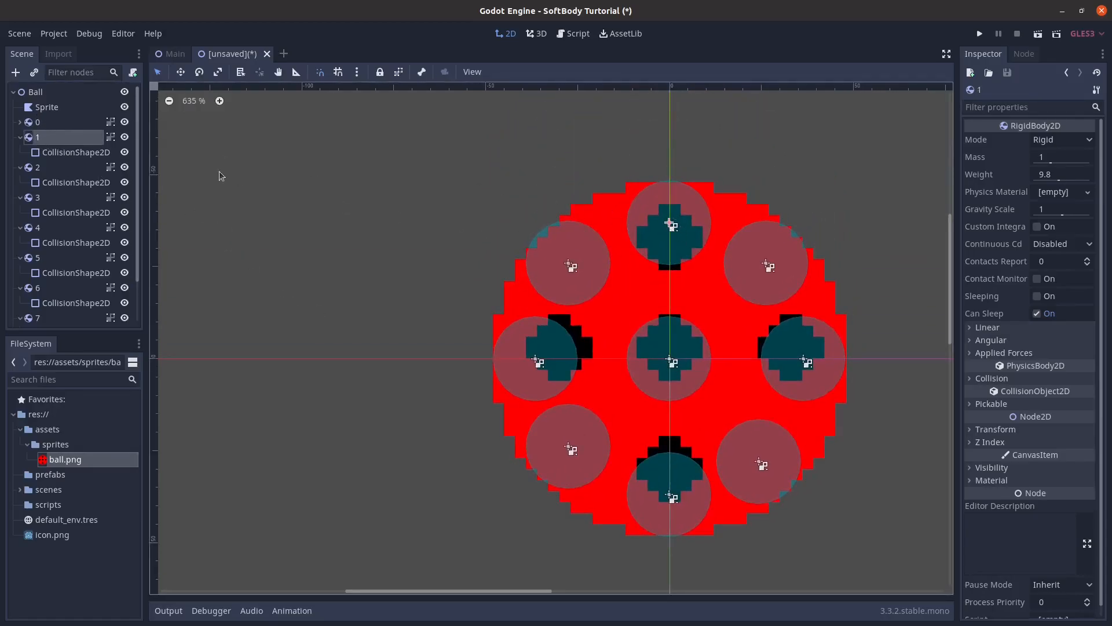
right_click(52, 139)
click(64, 149)
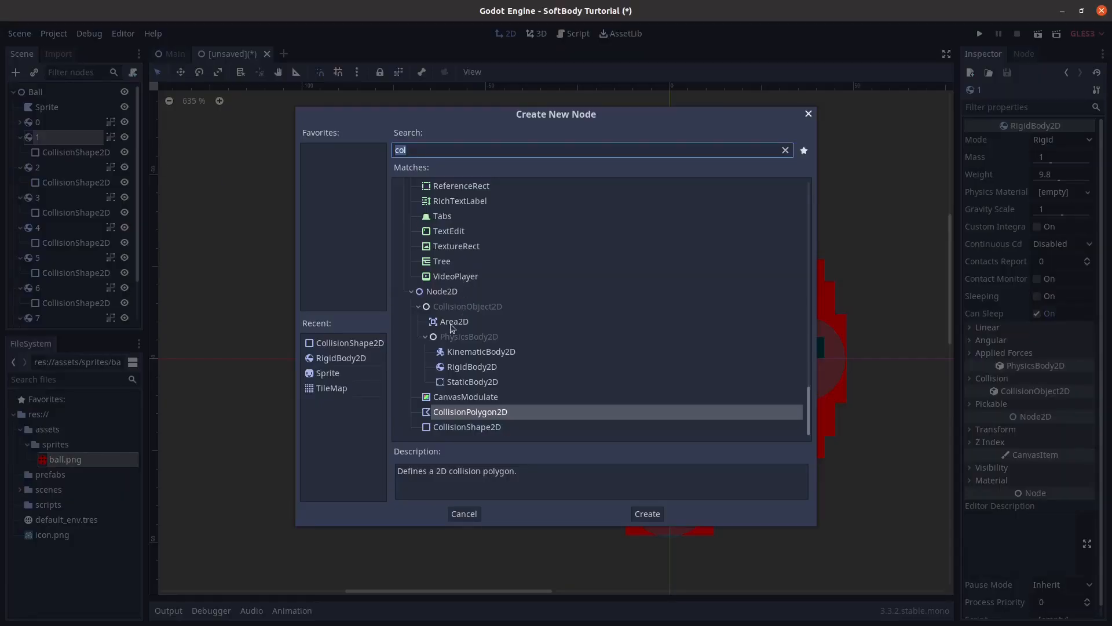
text(damp)
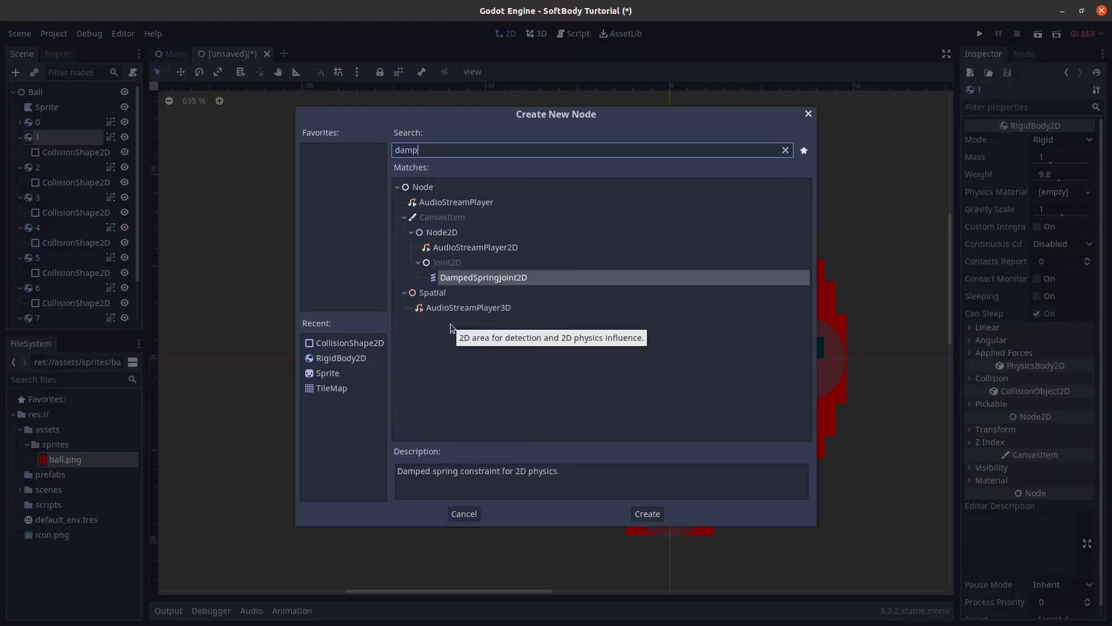
double_click(550, 279)
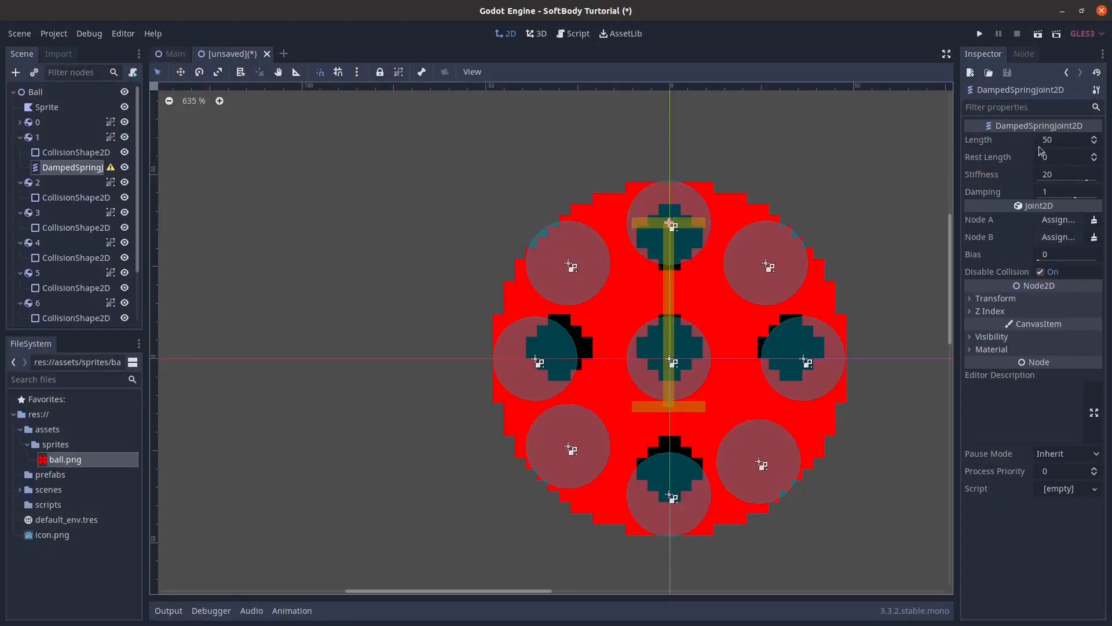
Step: Set the spring joint's length to 36 and connect rigid body 1 as Node A to rigid body 0 as Node B
drag(1046, 148, 1012, 164)
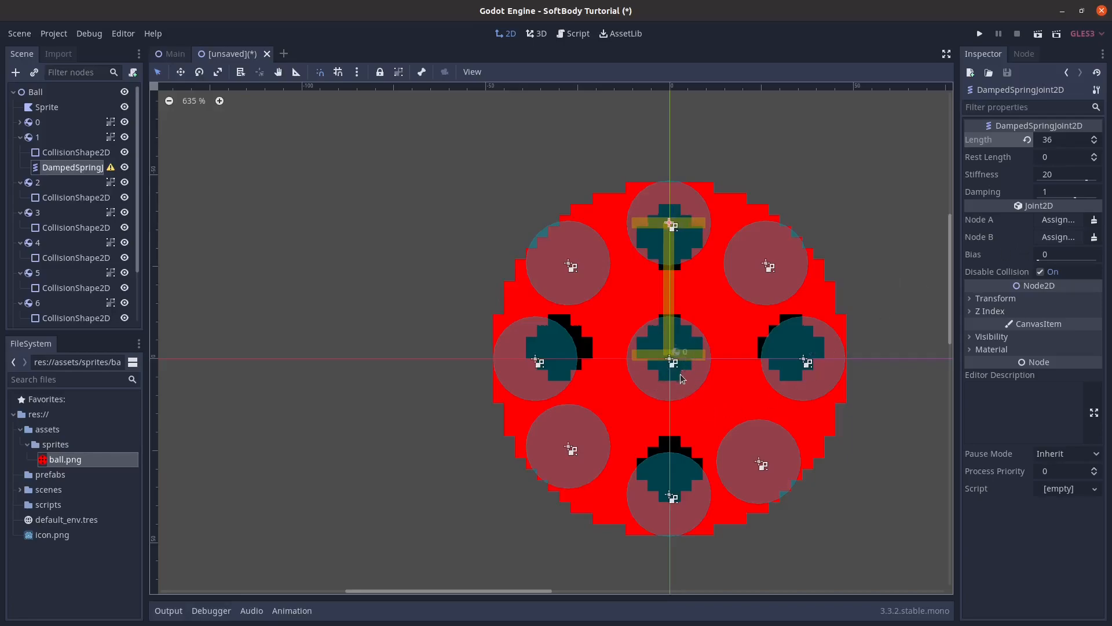
click(1027, 237)
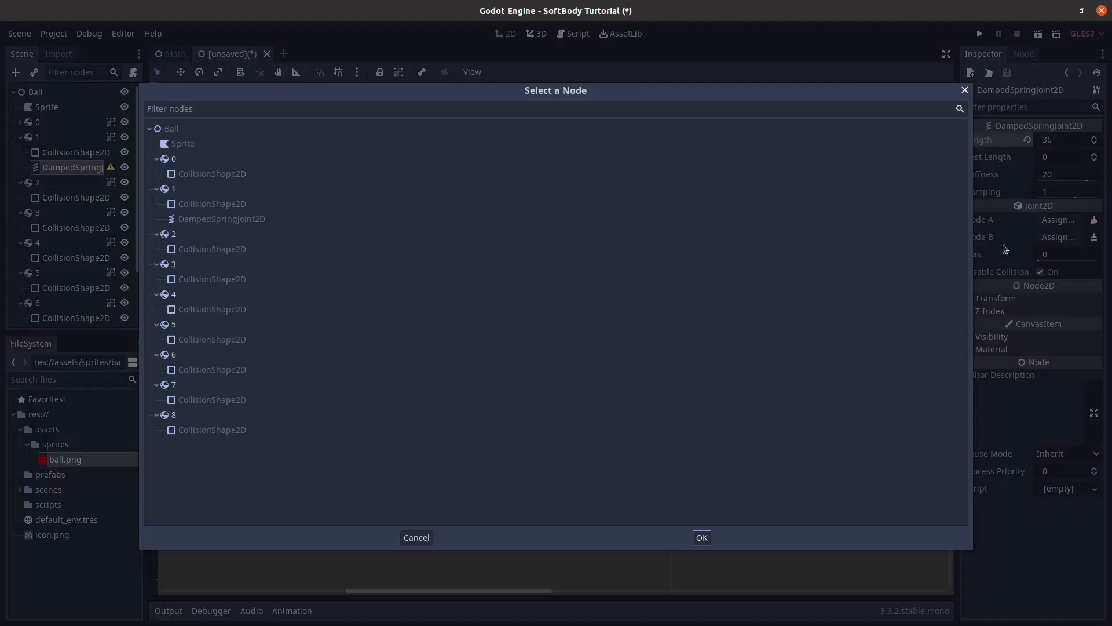
double_click(192, 187)
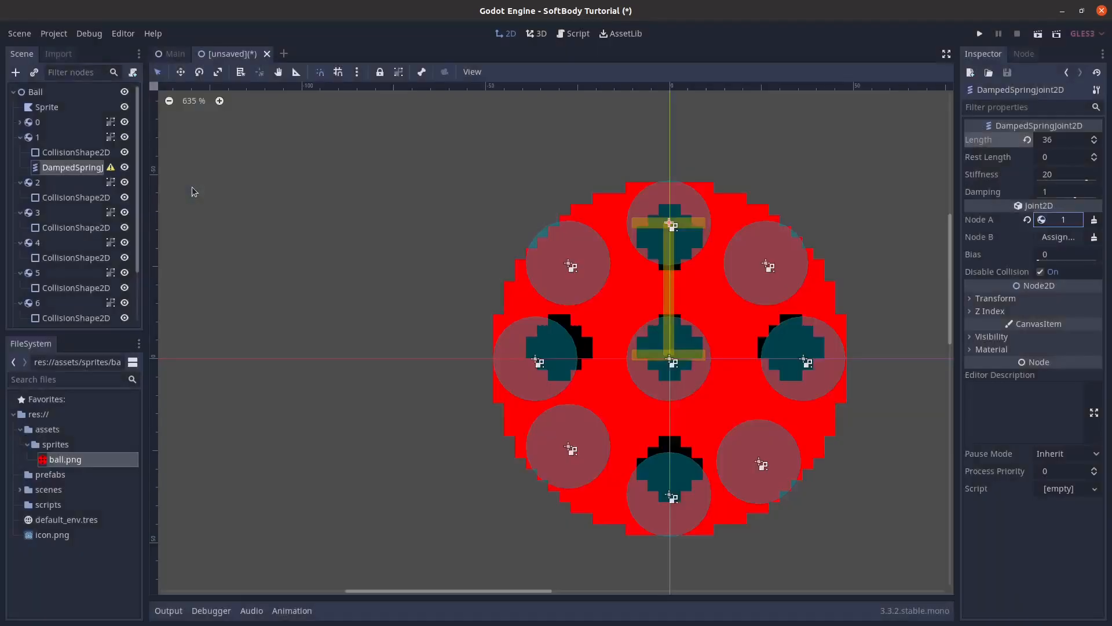
click(1043, 237)
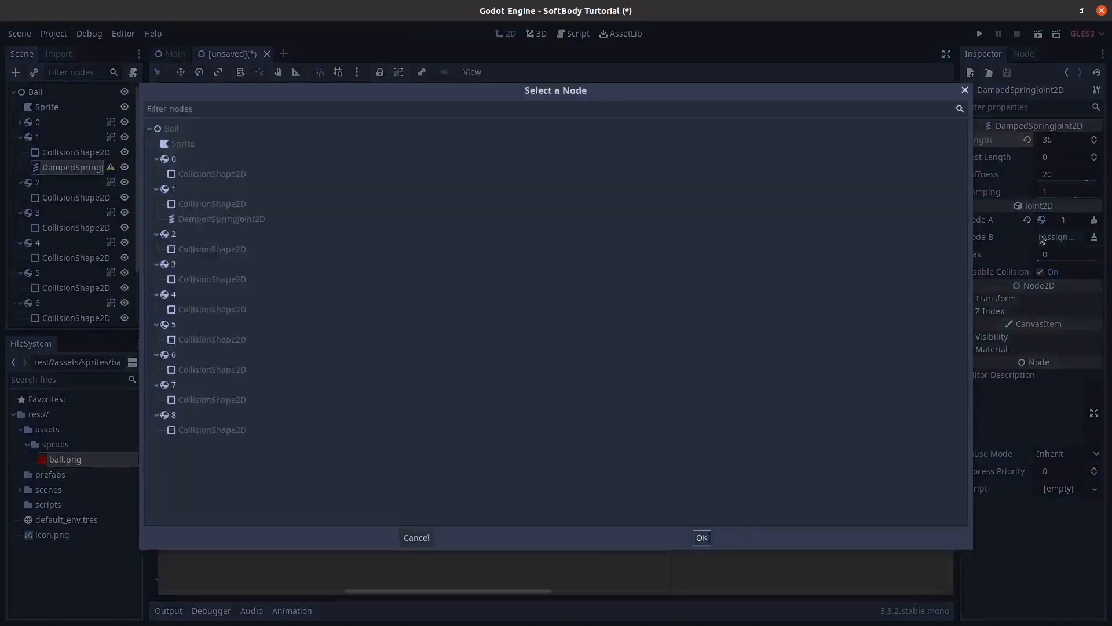
double_click(184, 160)
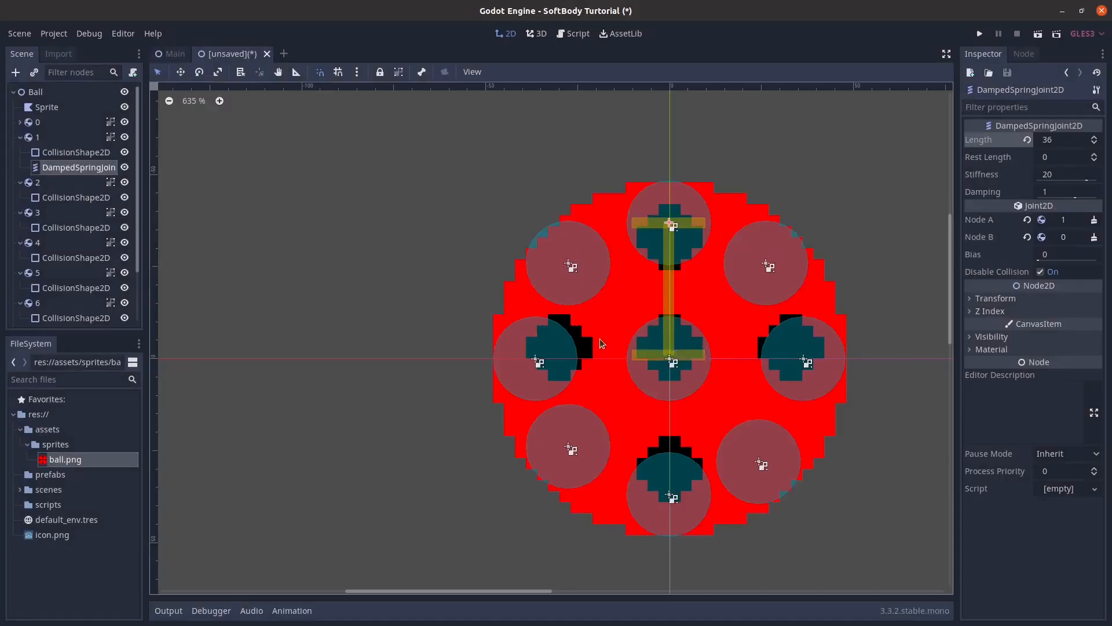
Step: Duplicate rigid body 1's spring joint, rotate it toward body 8, set its length to 30 and assign body 8 as Node B
key(ctrl+d)
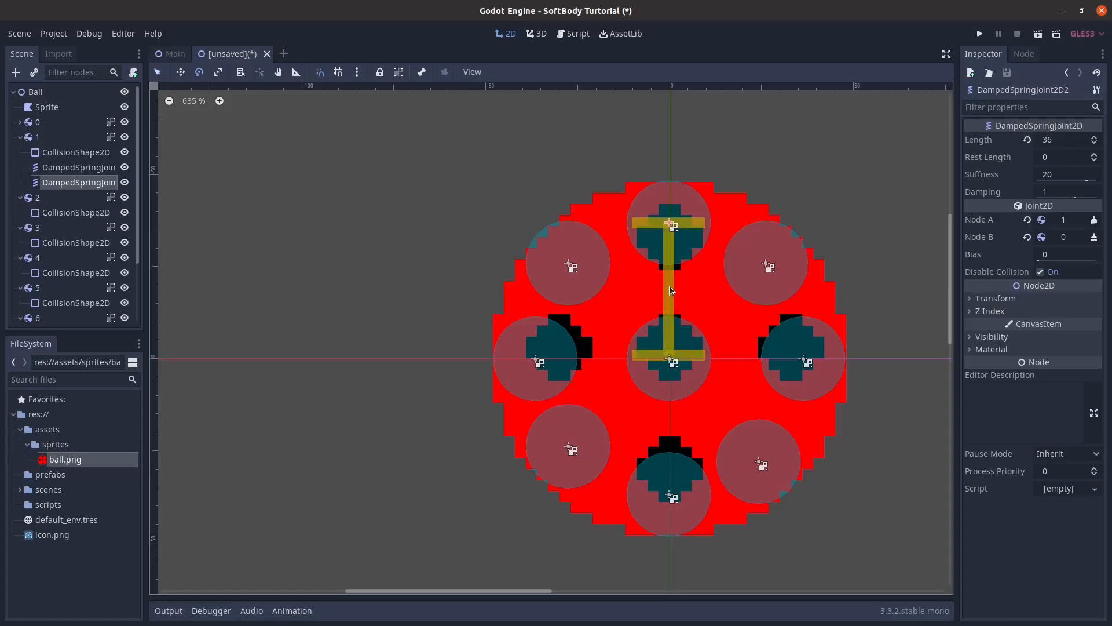
drag(670, 290, 517, 276)
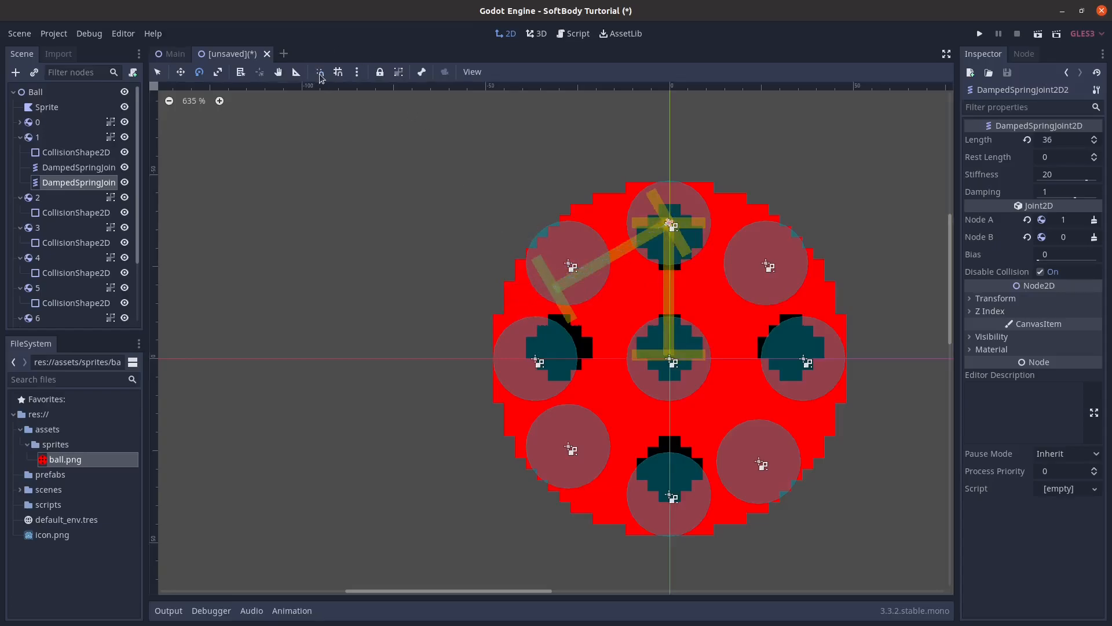
drag(609, 255, 599, 249)
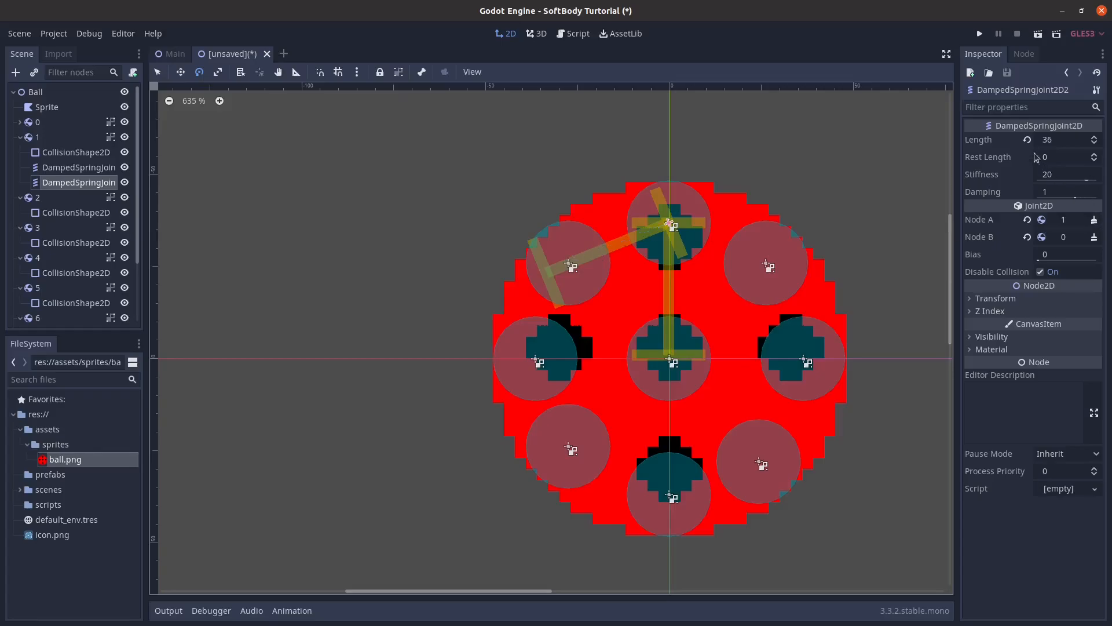
drag(1048, 136, 1023, 136)
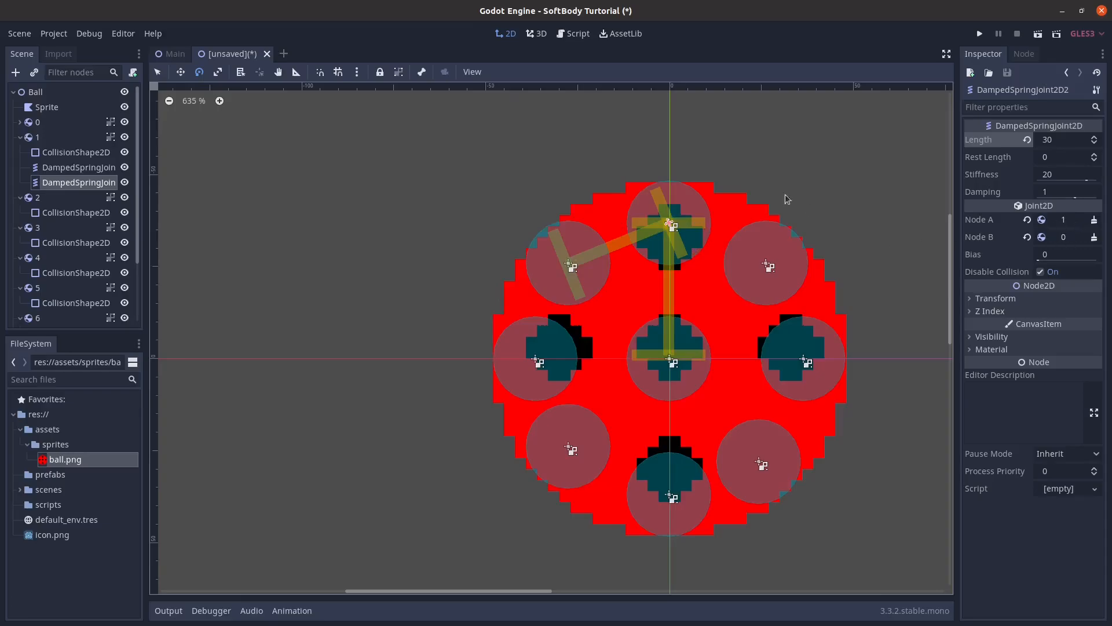
click(1063, 238)
double_click(202, 433)
Step: Duplicate the joint between bodies 1 and 8, rotate the copy toward rigid body 2 and assign body 2 as Node B
key(ctrl+d)
drag(613, 250, 824, 285)
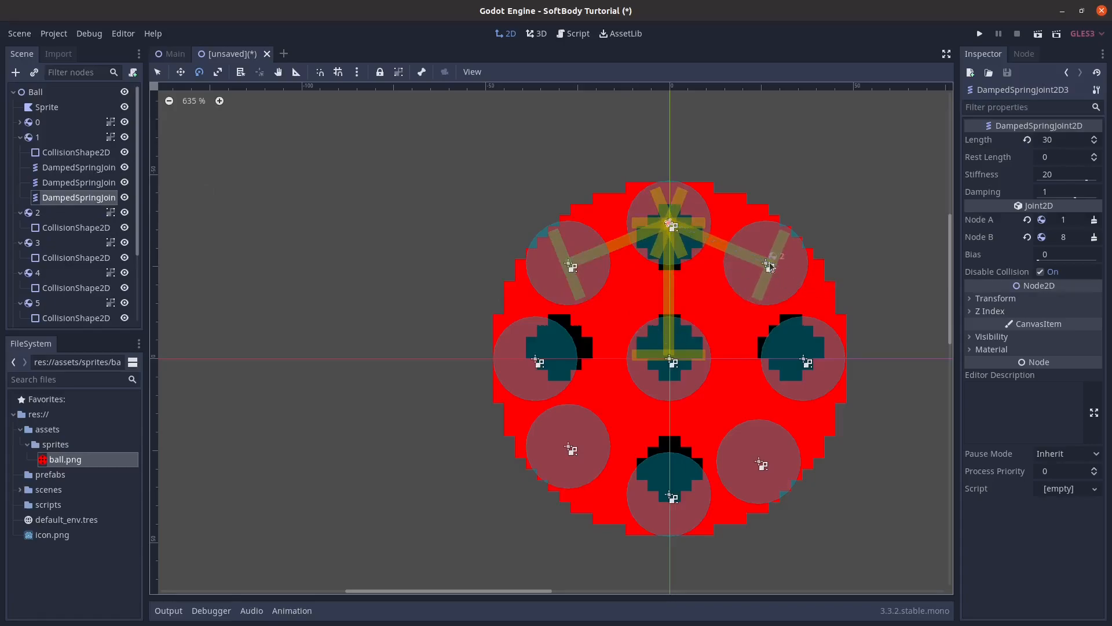
click(1063, 239)
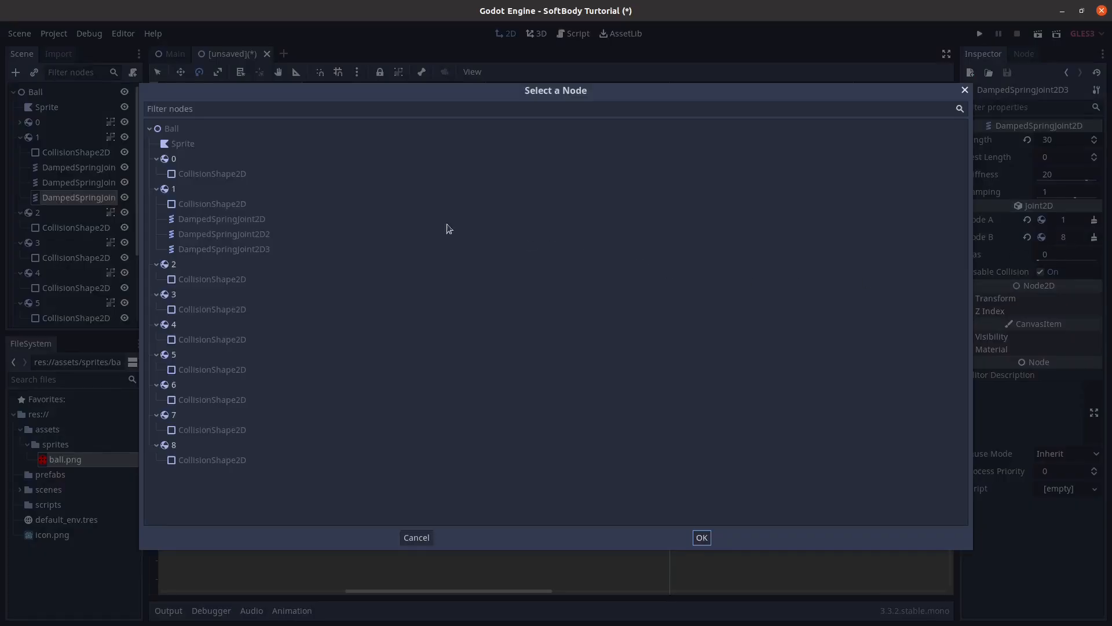
double_click(243, 259)
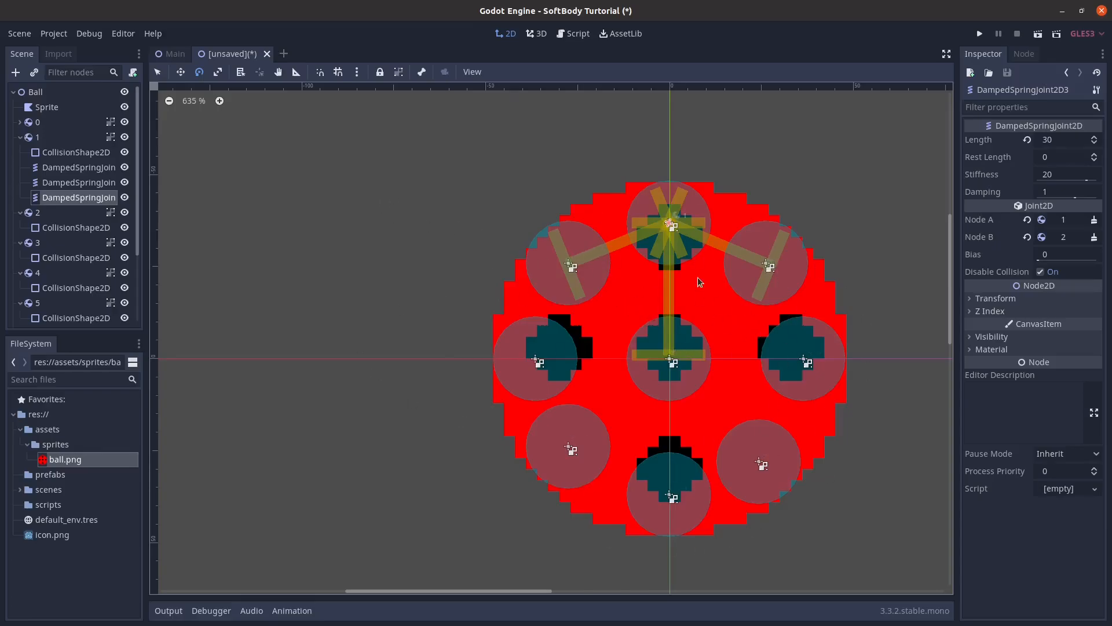
Step: Add a DampedSpringJoint2D under rigid body 2 and rotate it toward the central rigid body 0
click(65, 216)
right_click(66, 217)
click(95, 227)
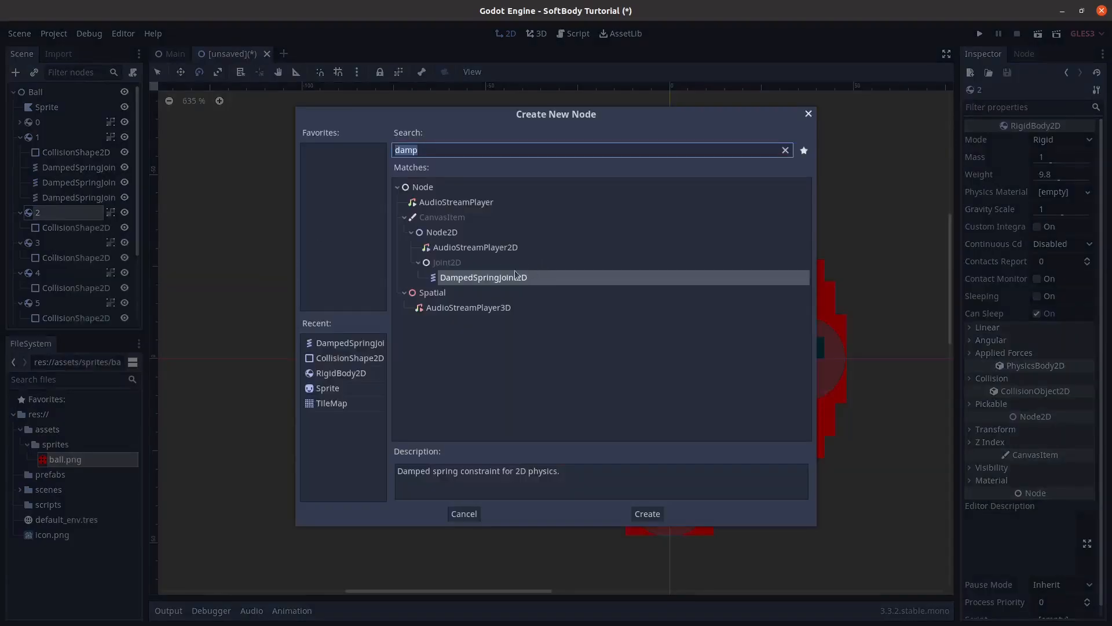
double_click(489, 282)
drag(804, 329, 669, 359)
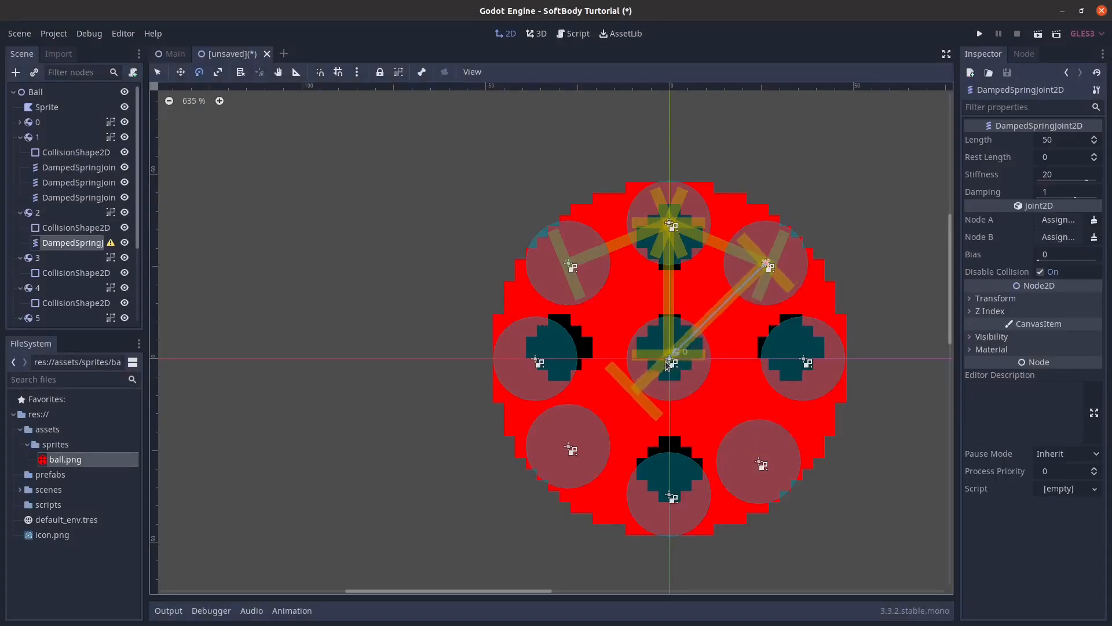
Step: Set rigid body 2's spring joint to length 37, with body 2 as Node A and body 0 as Node B
click(1051, 140)
text(34)
key(Return)
drag(1040, 139, 1041, 139)
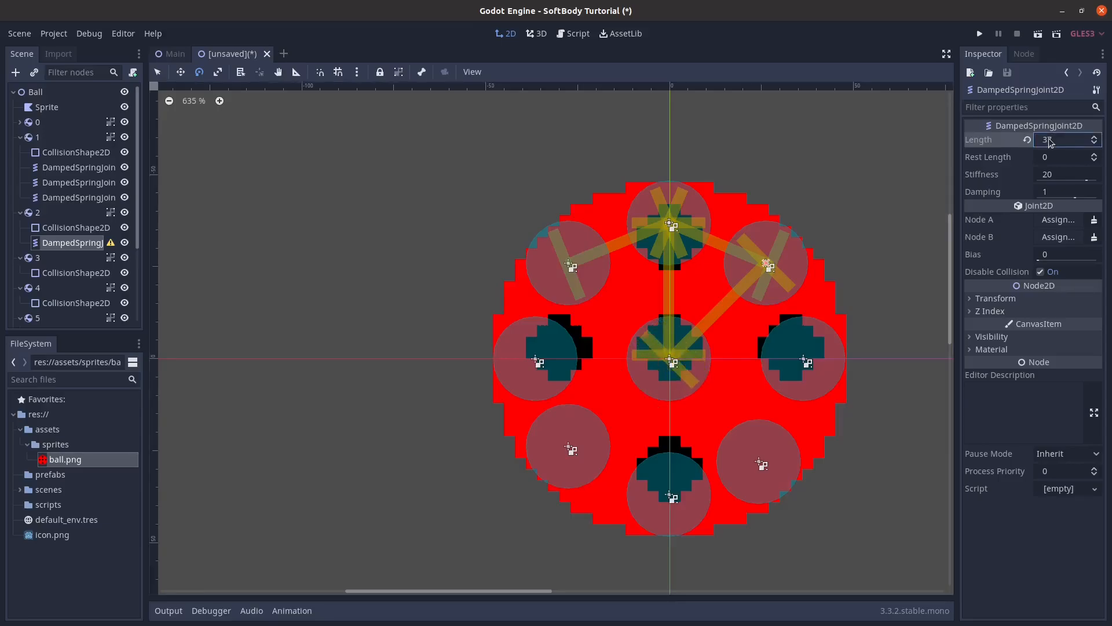
click(1059, 219)
double_click(190, 268)
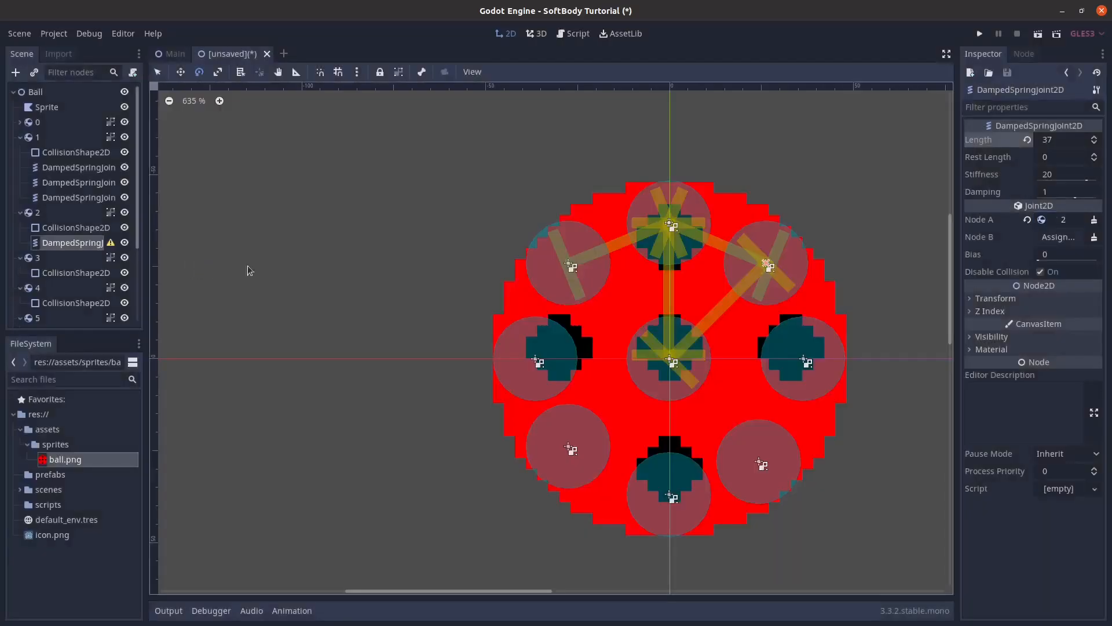
click(1058, 237)
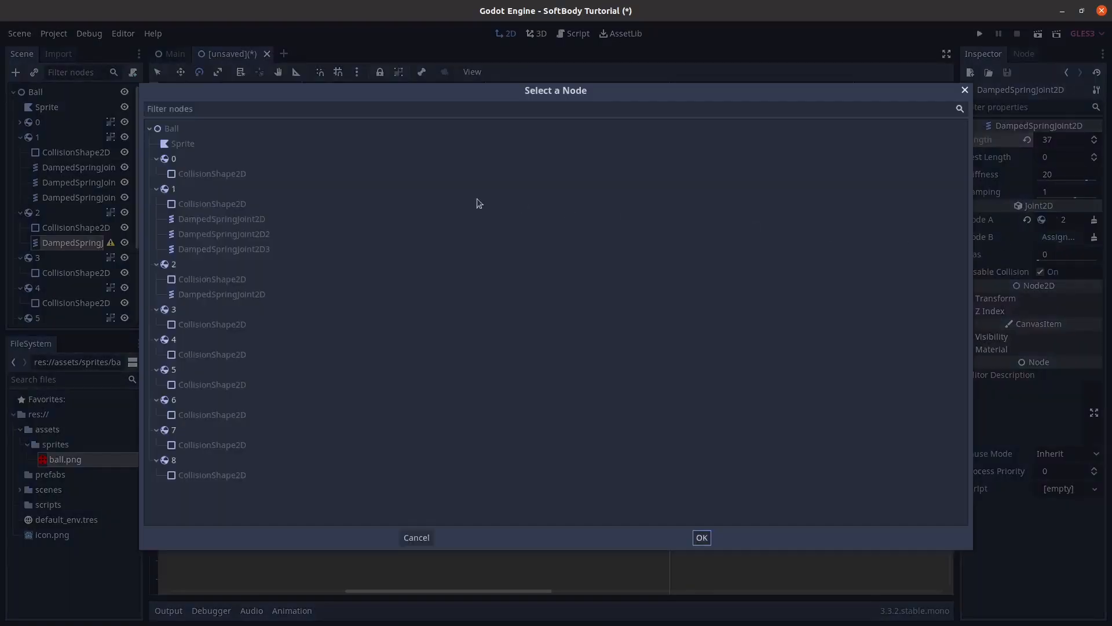
double_click(255, 158)
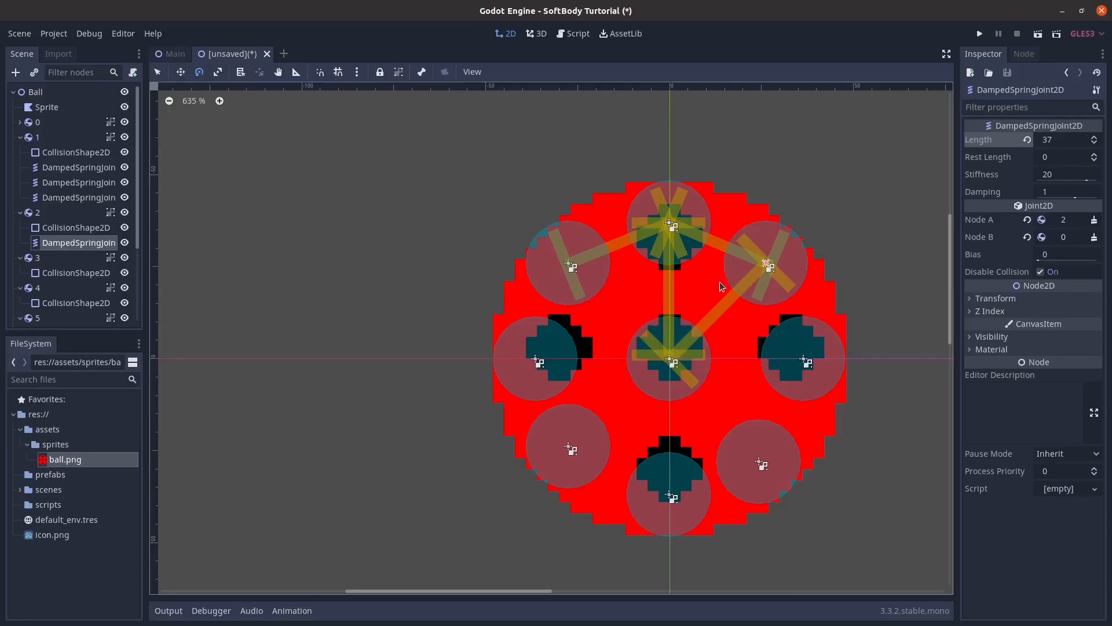
Step: Duplicate rigid body 2's spring joint, rotate it toward body 1, set its length to 29 and assign body 1 as Node B
key(ctrl+d)
drag(735, 302, 672, 233)
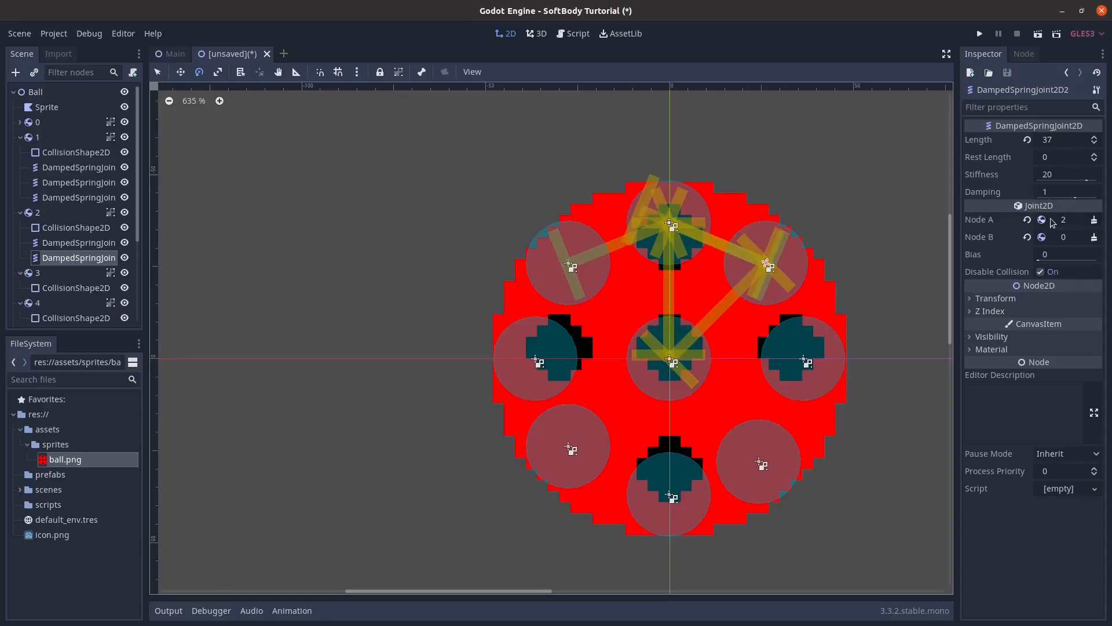
drag(1046, 141, 1036, 141)
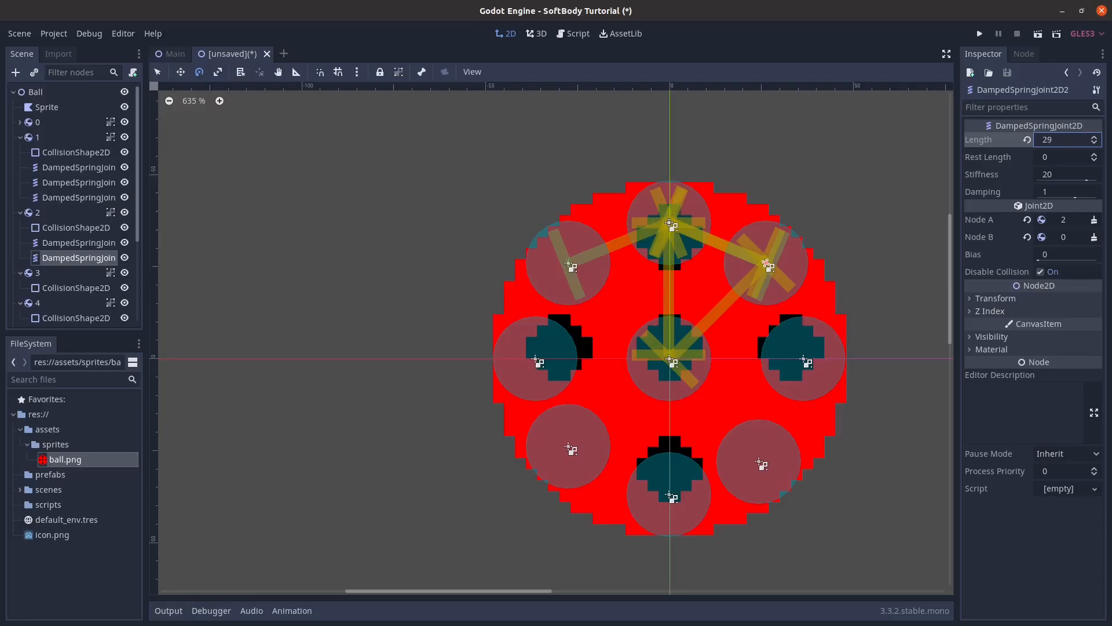
click(1061, 238)
double_click(187, 188)
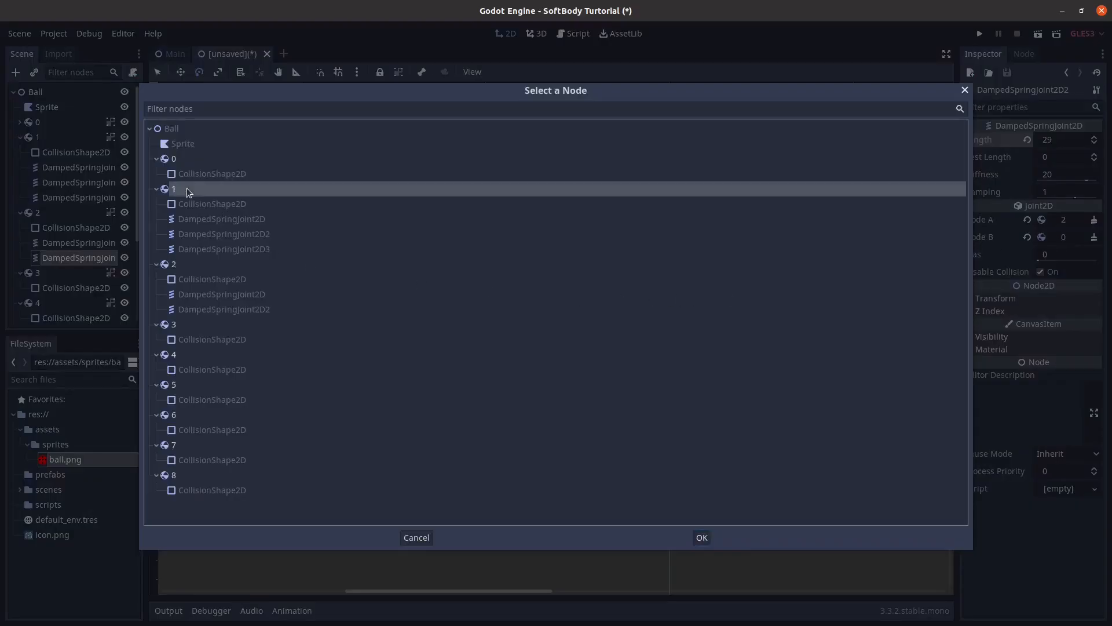
Step: Duplicate the joint from rigid body 2 to body 1, rotate the copy toward body 3 and assign body 3 as Node B
key(ctrl+d)
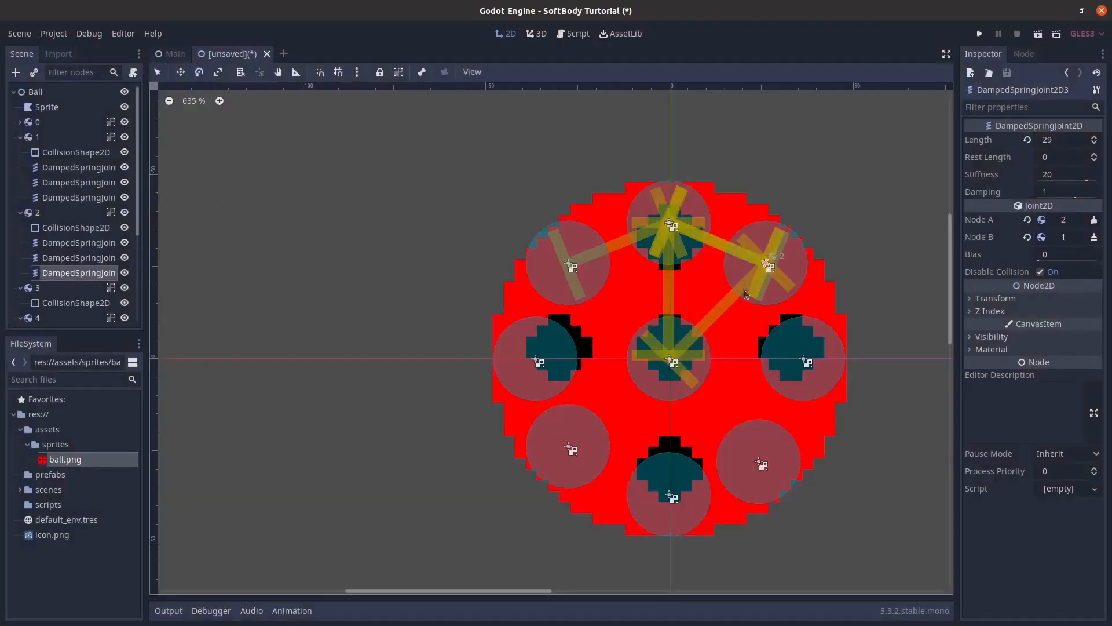
drag(730, 297, 843, 412)
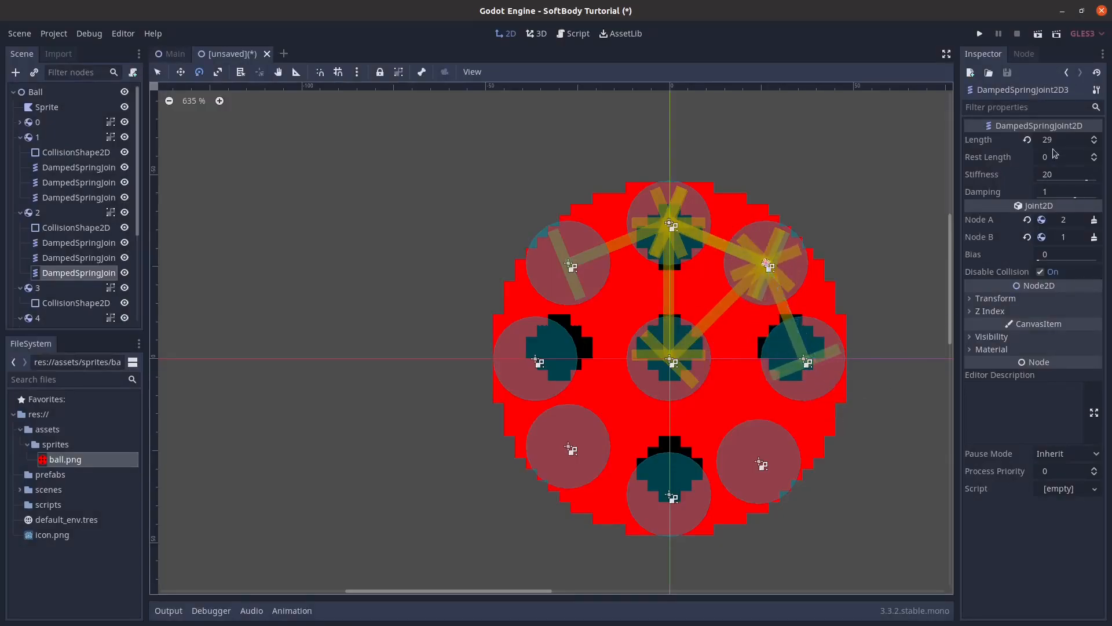
click(1052, 240)
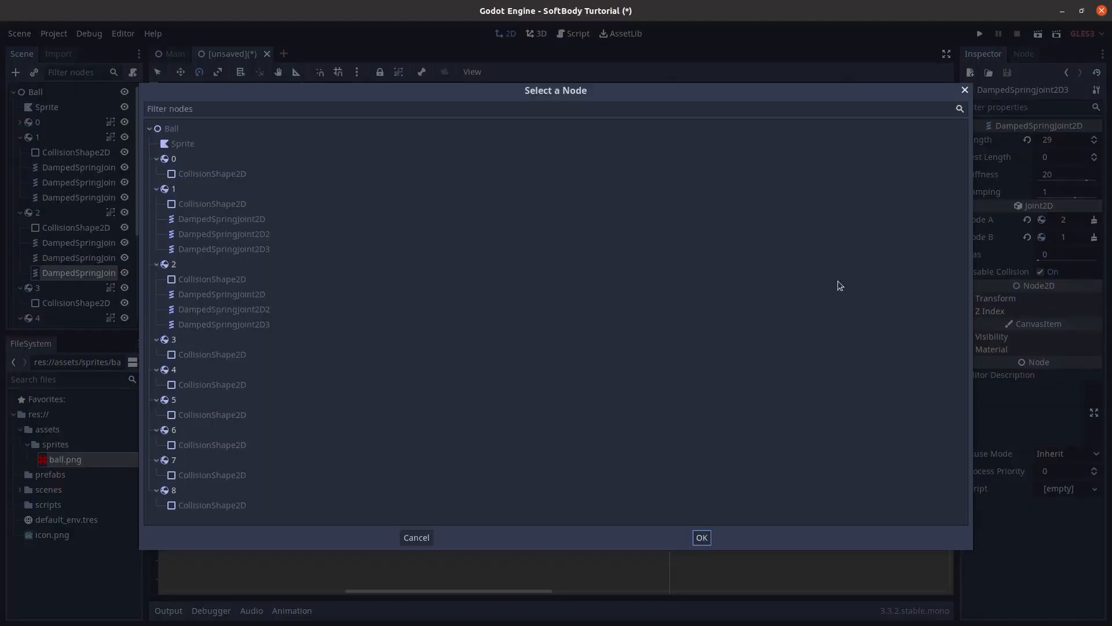
double_click(199, 343)
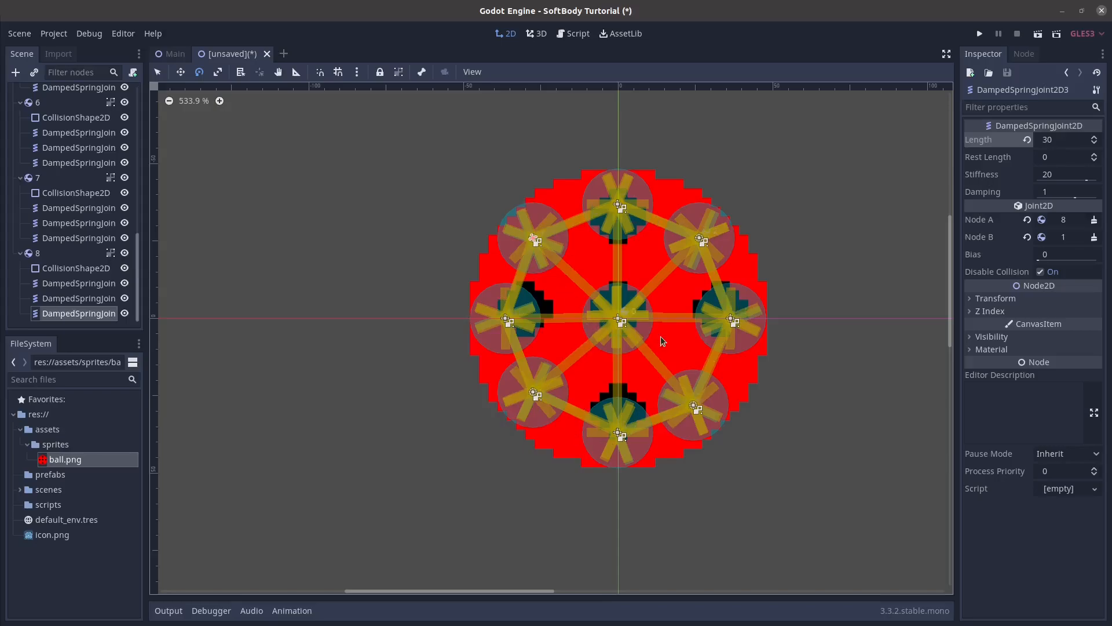
Step: Turn on Visible Collision Shapes for debugging the running scene
click(97, 36)
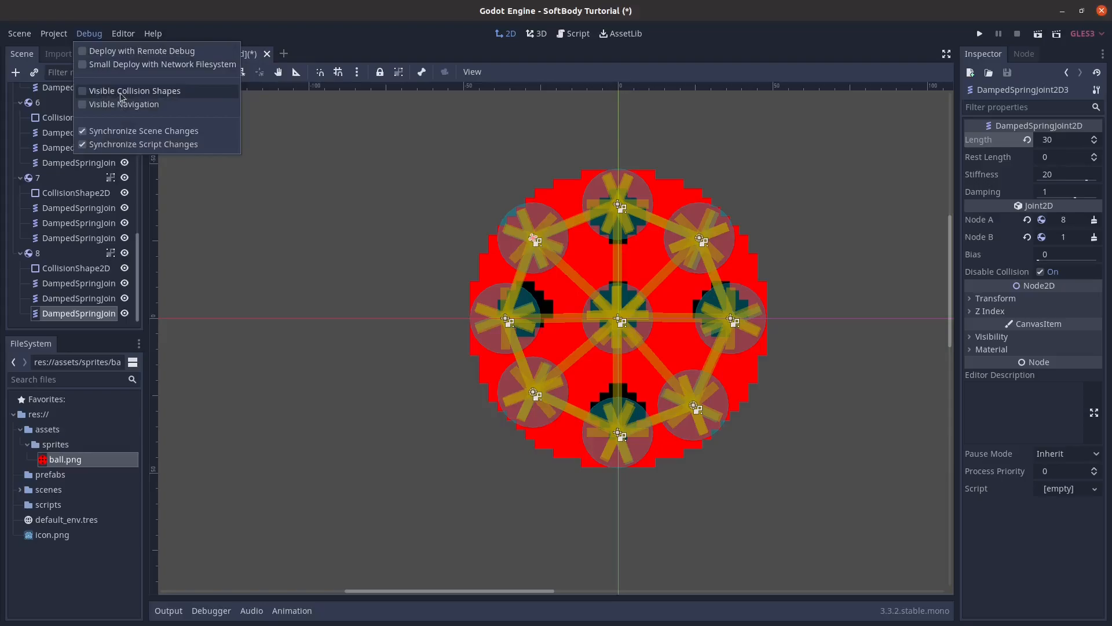
click(200, 97)
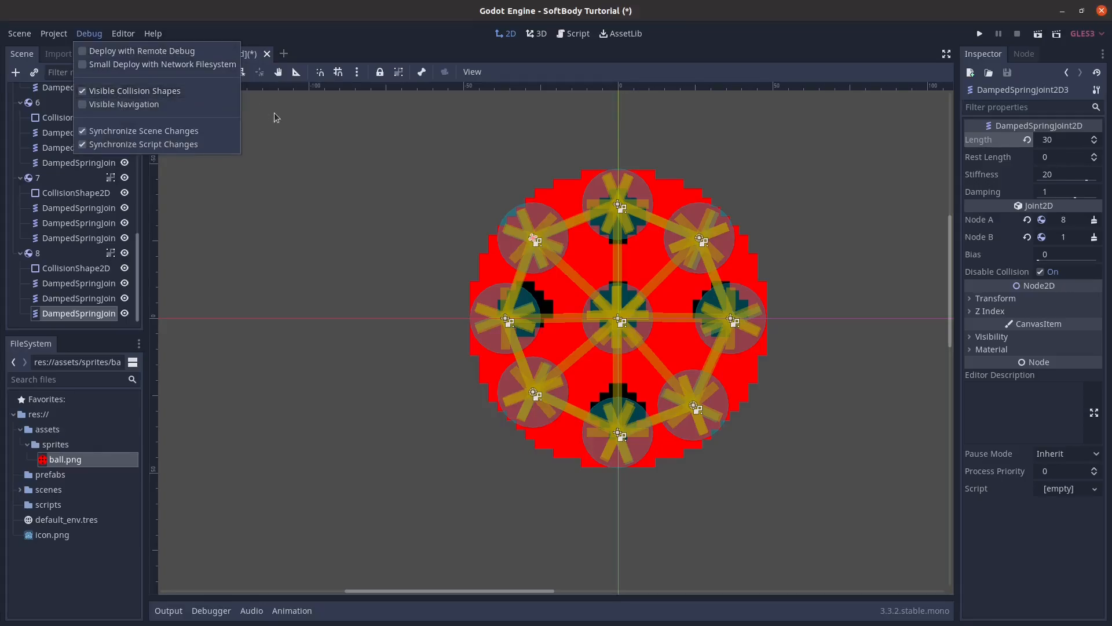
Step: Save the scene as Ball.tscn in the res://prefabs folder
key(ctrl+s)
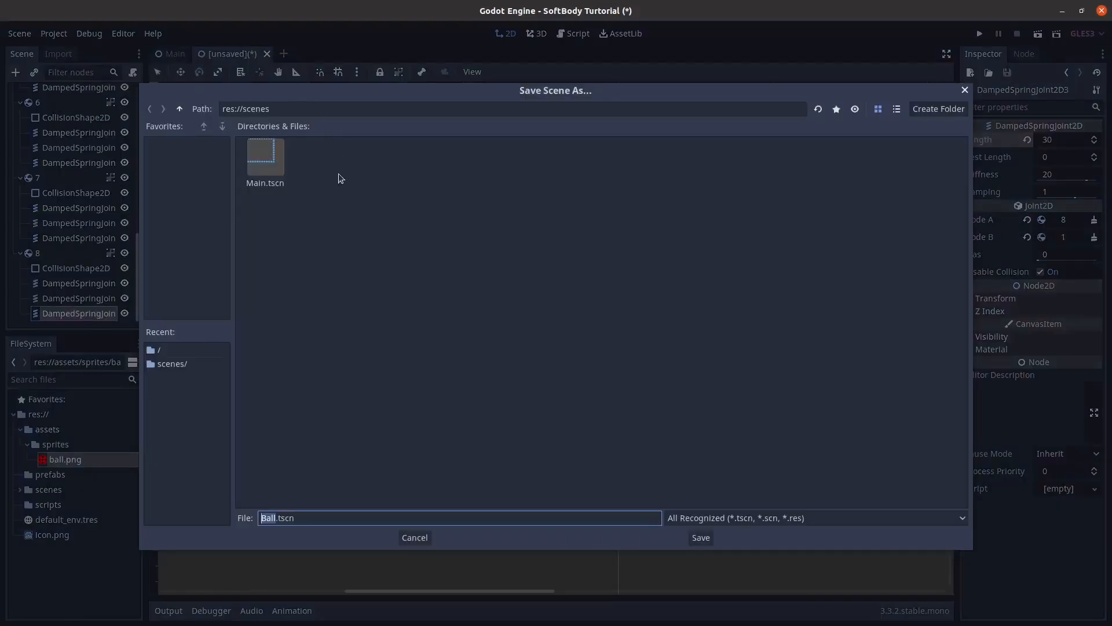
click(180, 110)
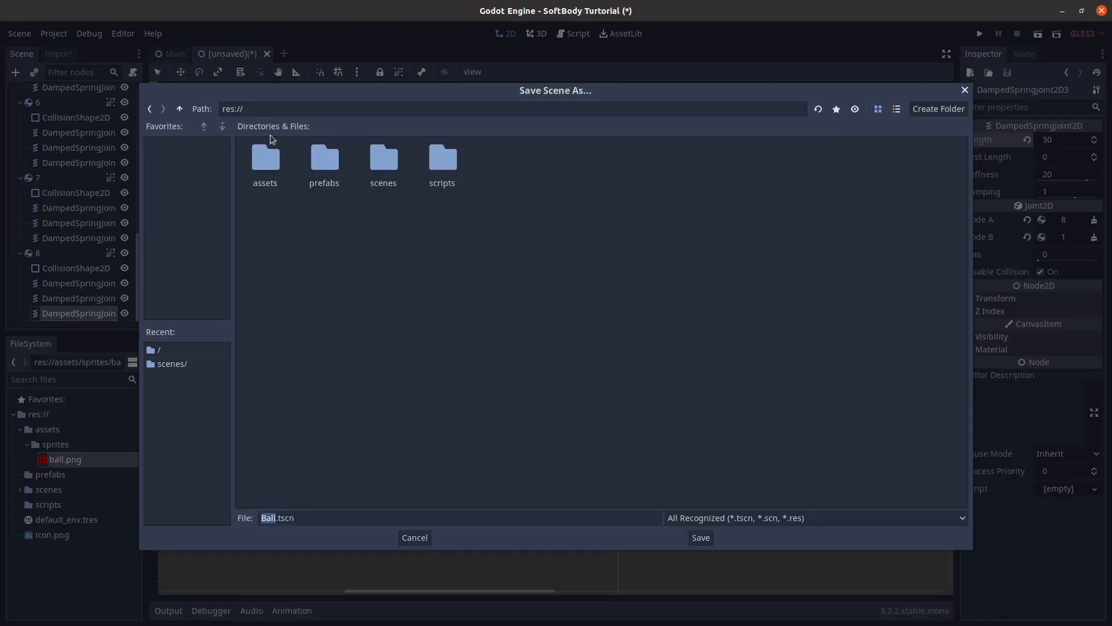
double_click(329, 174)
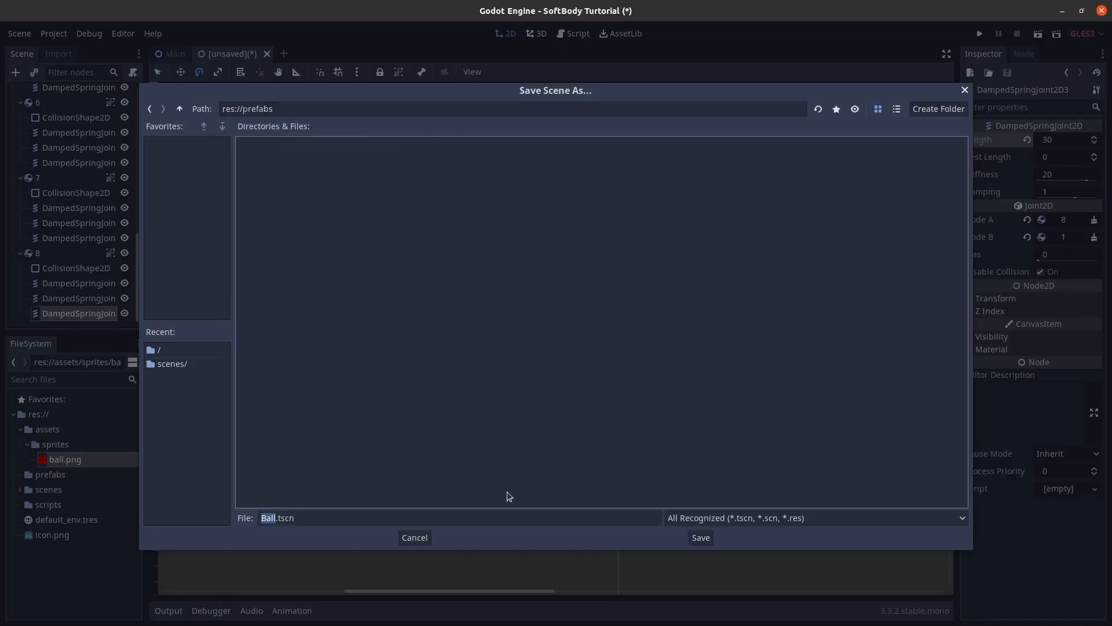
click(699, 539)
Step: Place an instance of the Ball.tscn prefab in the Main scene, in the left half of the area enclosed by the tile border
click(176, 54)
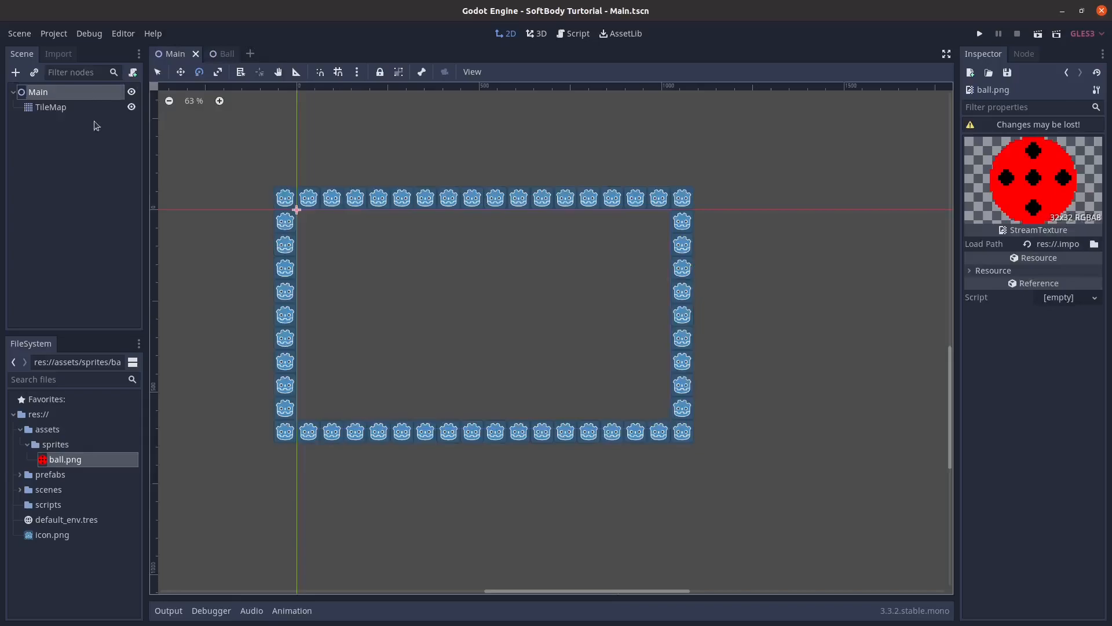
click(21, 492)
click(39, 507)
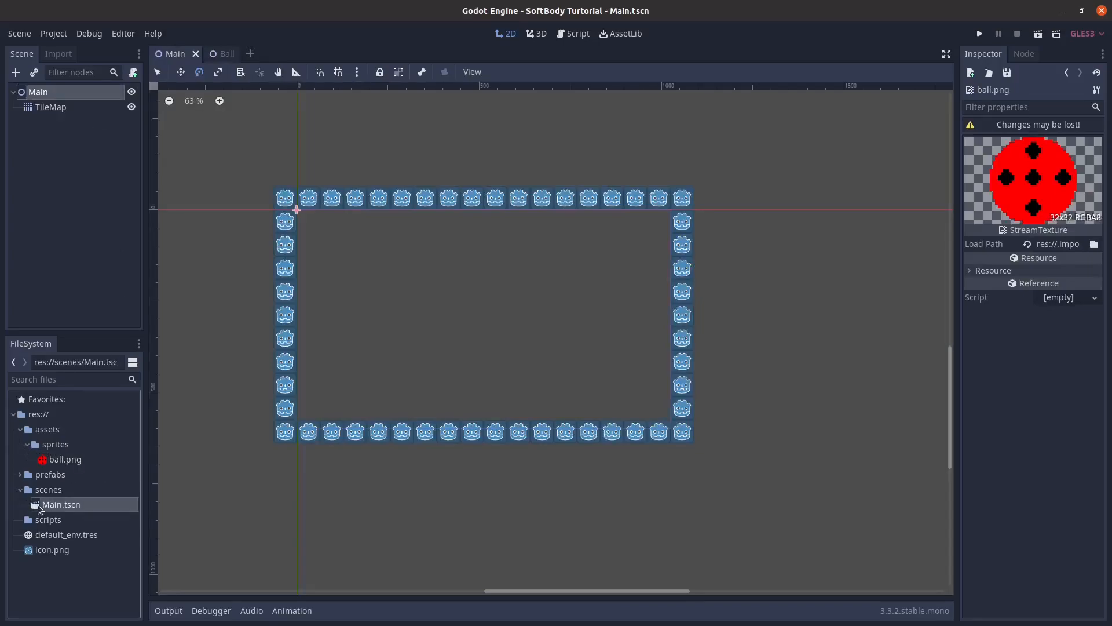
click(20, 474)
drag(40, 493, 396, 290)
scroll(405, 295, up, 5)
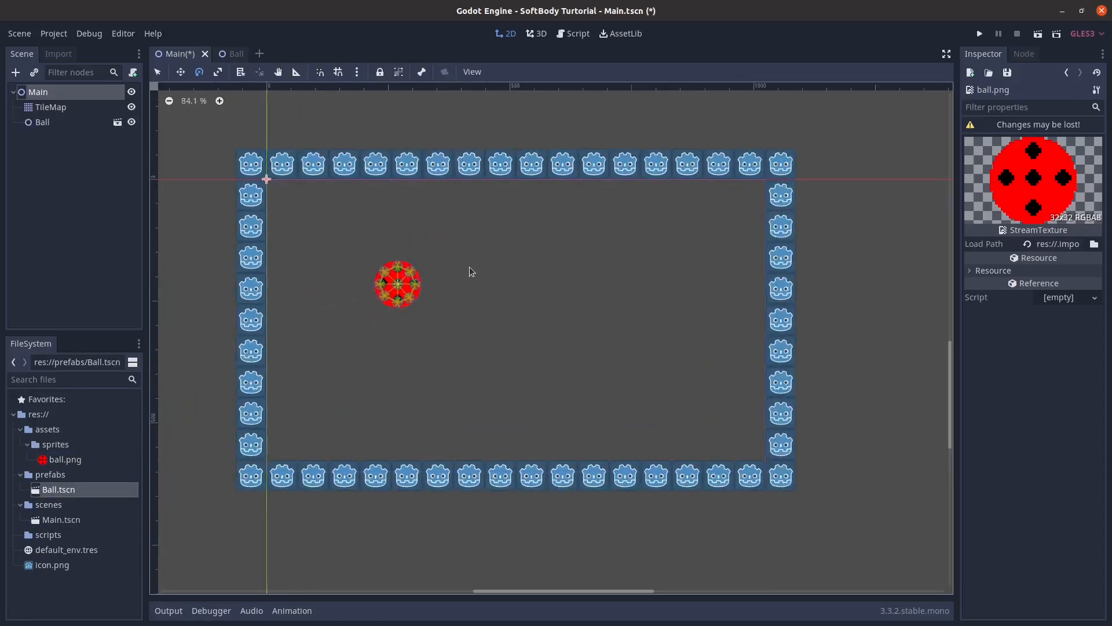
Step: Run the project with Main.tscn defined as its main scene, watch the ball fall and close the game window
click(979, 34)
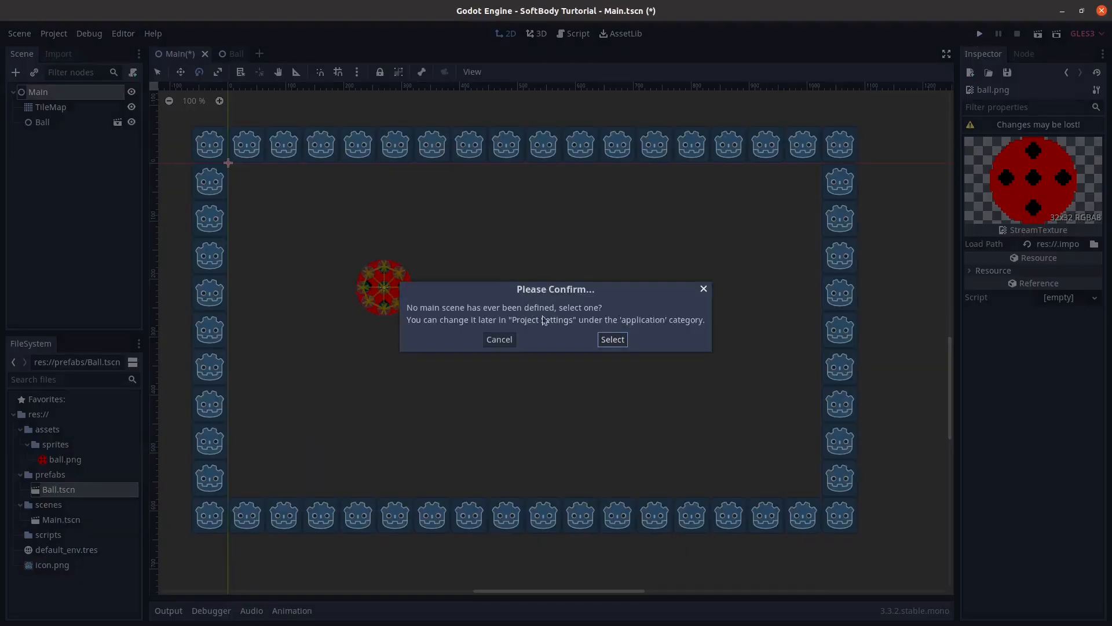
click(612, 339)
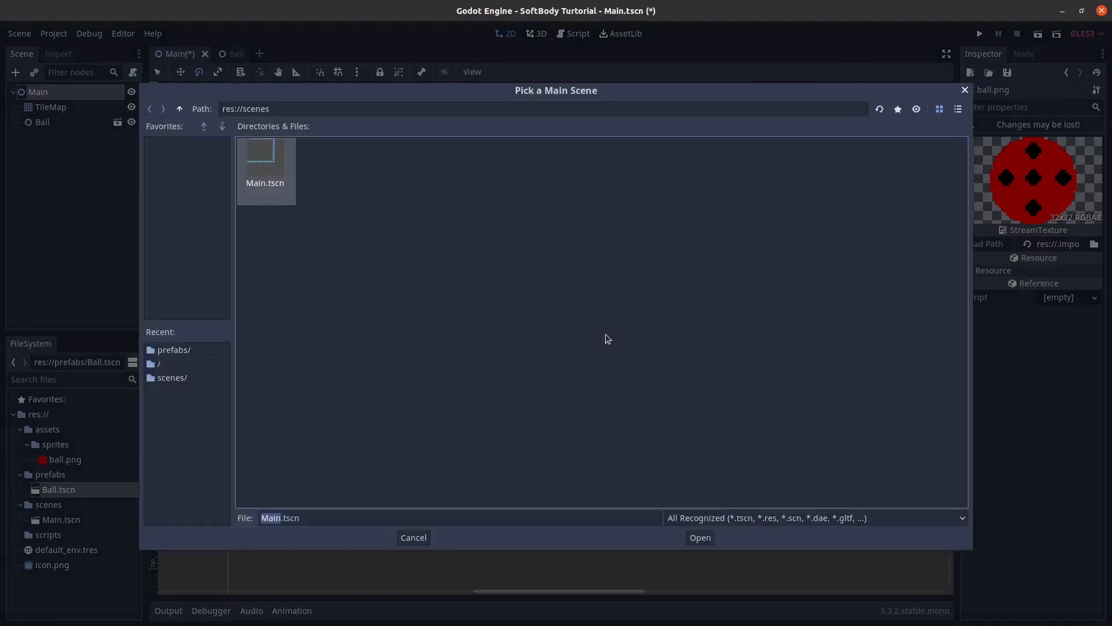
double_click(269, 171)
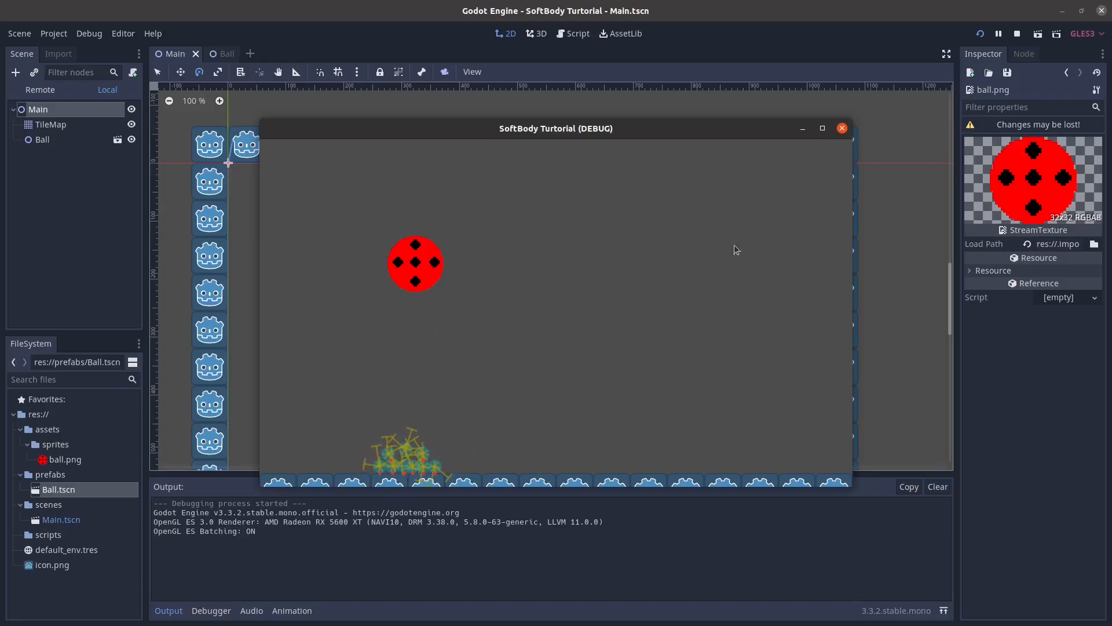
click(842, 128)
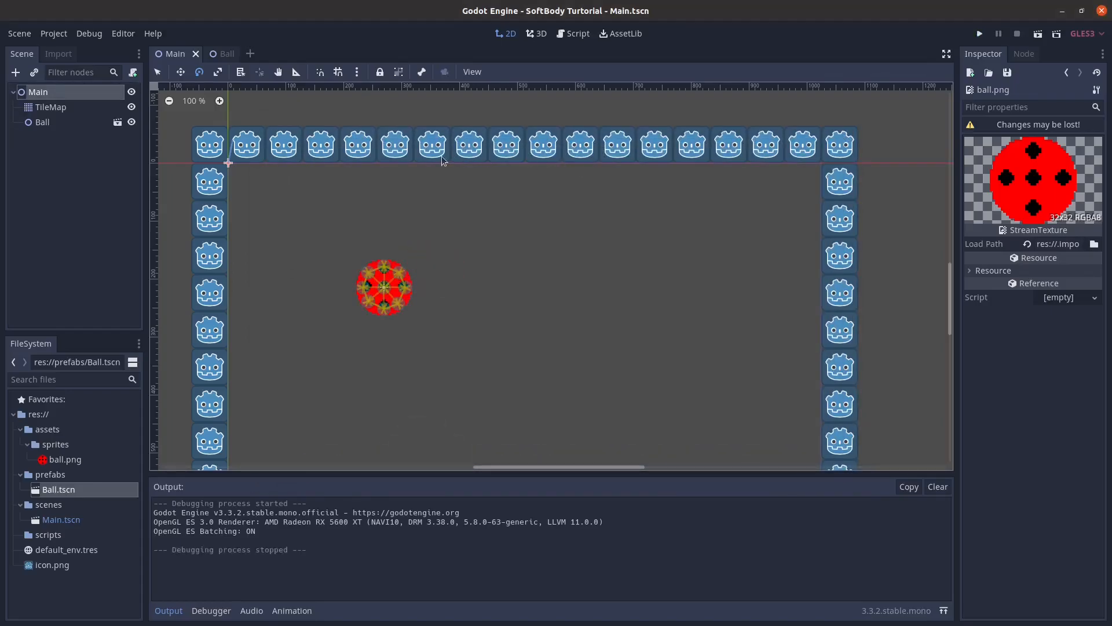
Step: In the Ball scene, set the stiffness of all damped spring joints under bodies 1 to 8 to 35 and test-run the project
click(223, 54)
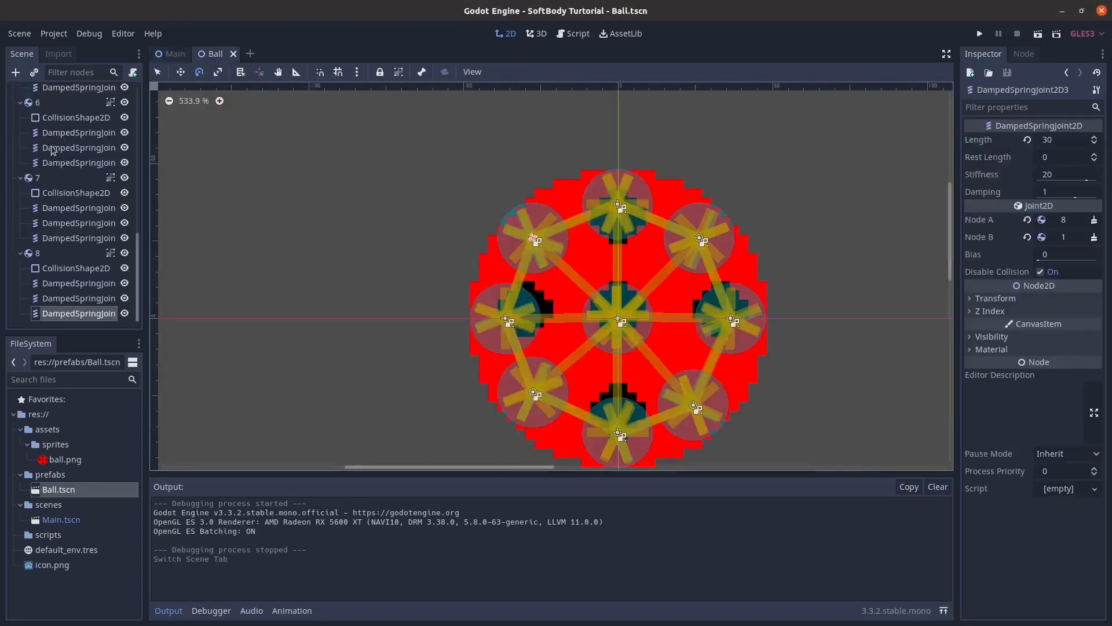
shift+click(81, 298)
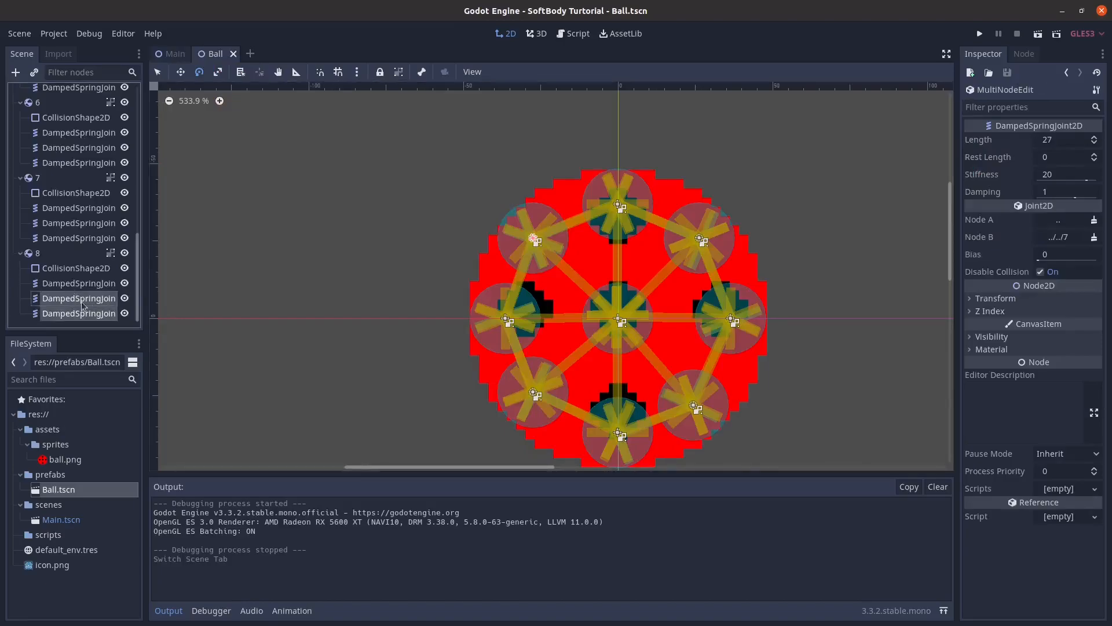
shift+click(60, 285)
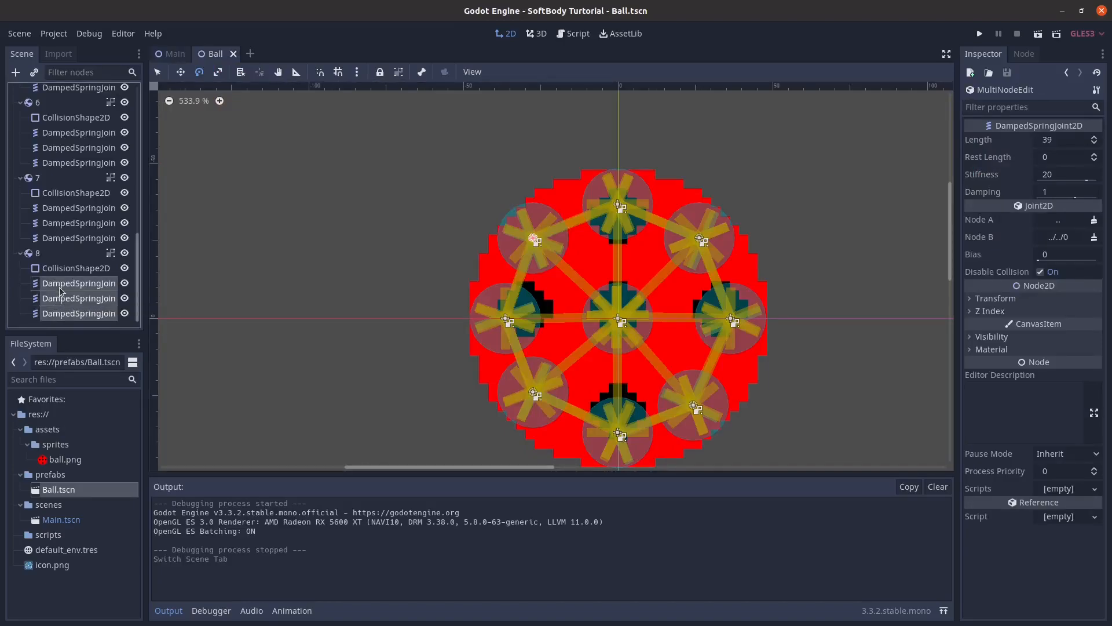
shift+click(80, 238)
shift+click(73, 223)
shift+click(69, 208)
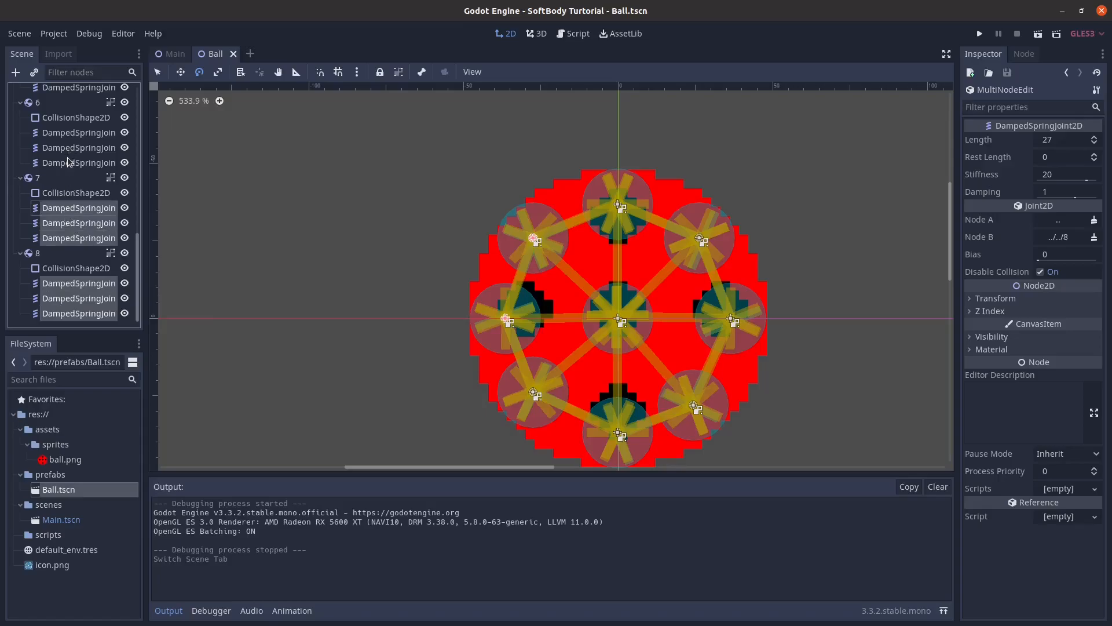
shift+click(66, 160)
shift+click(66, 152)
shift+click(64, 134)
scroll(63, 135, up, 4)
shift+click(80, 206)
shift+click(73, 191)
shift+click(70, 176)
scroll(68, 185, up, 3)
shift+click(68, 191)
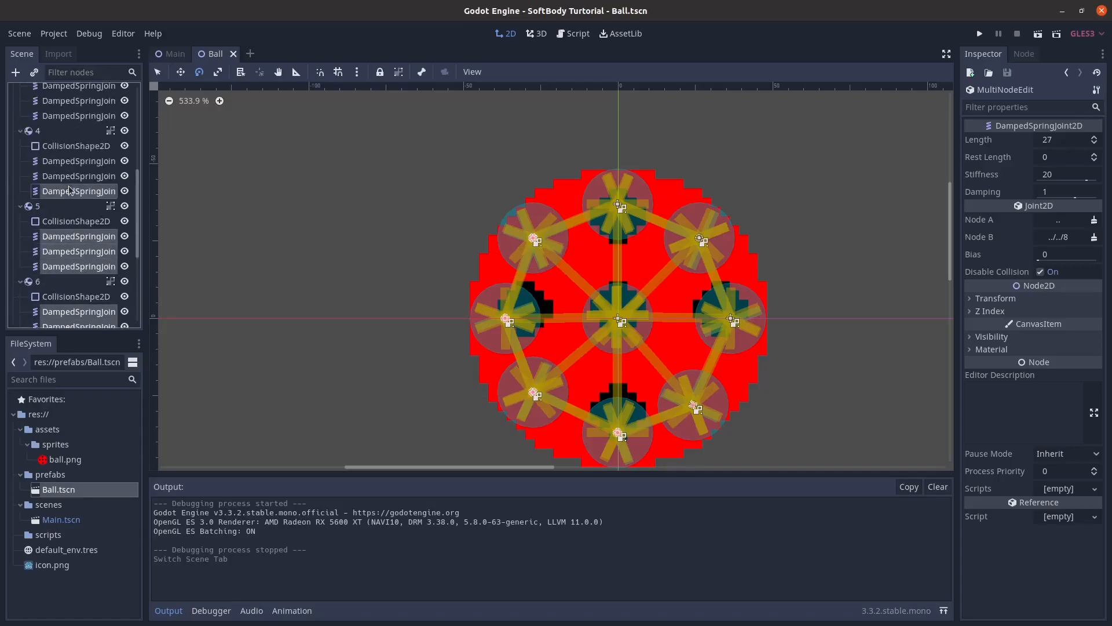
shift+click(65, 179)
shift+click(66, 162)
scroll(67, 174, up, 3)
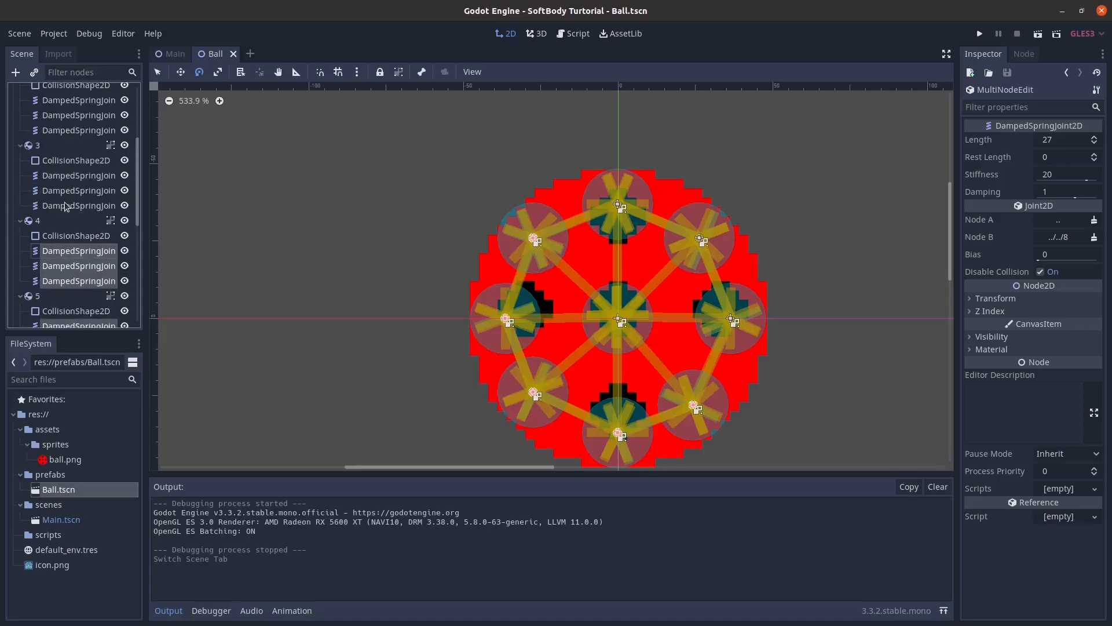
shift+click(66, 205)
shift+click(65, 190)
shift+click(63, 175)
scroll(66, 187, up, 3)
shift+click(58, 219)
shift+click(54, 206)
shift+click(54, 190)
scroll(63, 197, up, 3)
shift+click(55, 198)
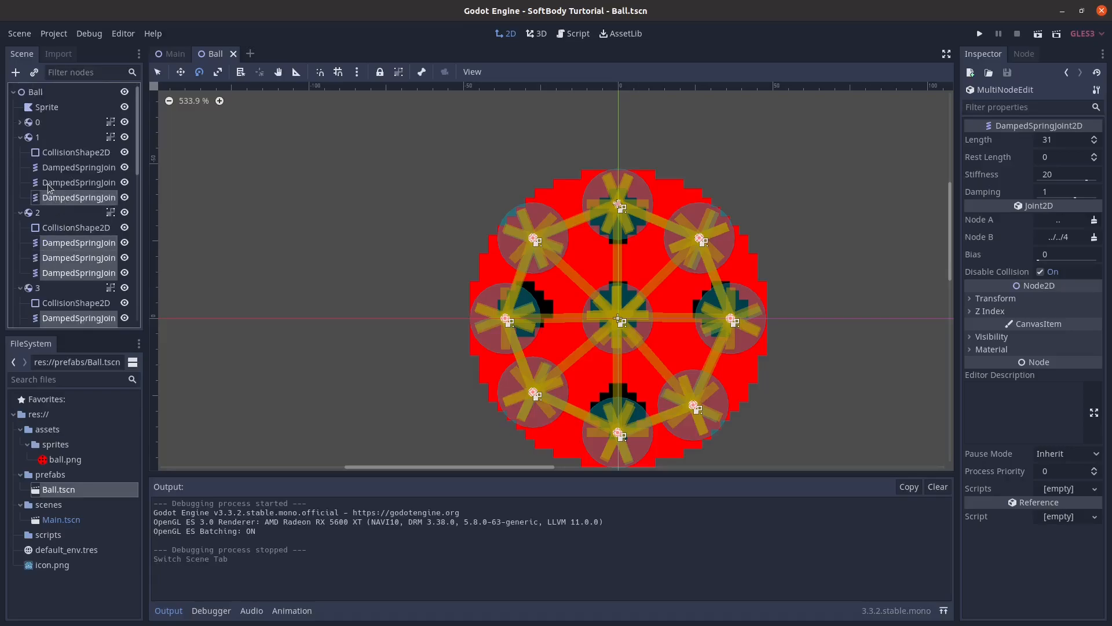
shift+click(52, 184)
shift+click(51, 169)
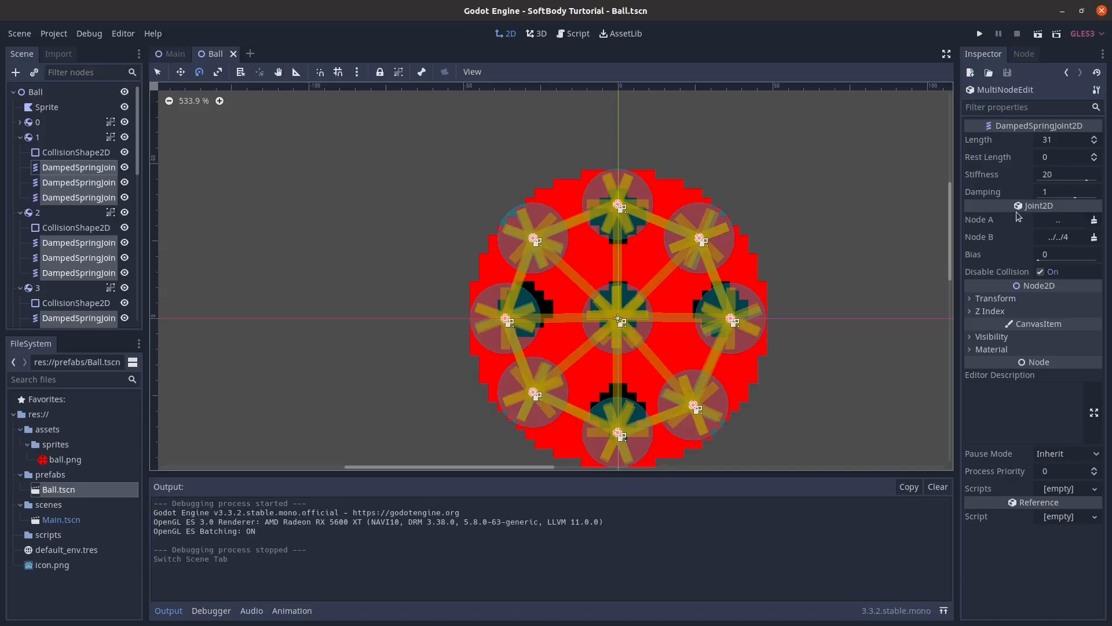
click(1055, 175)
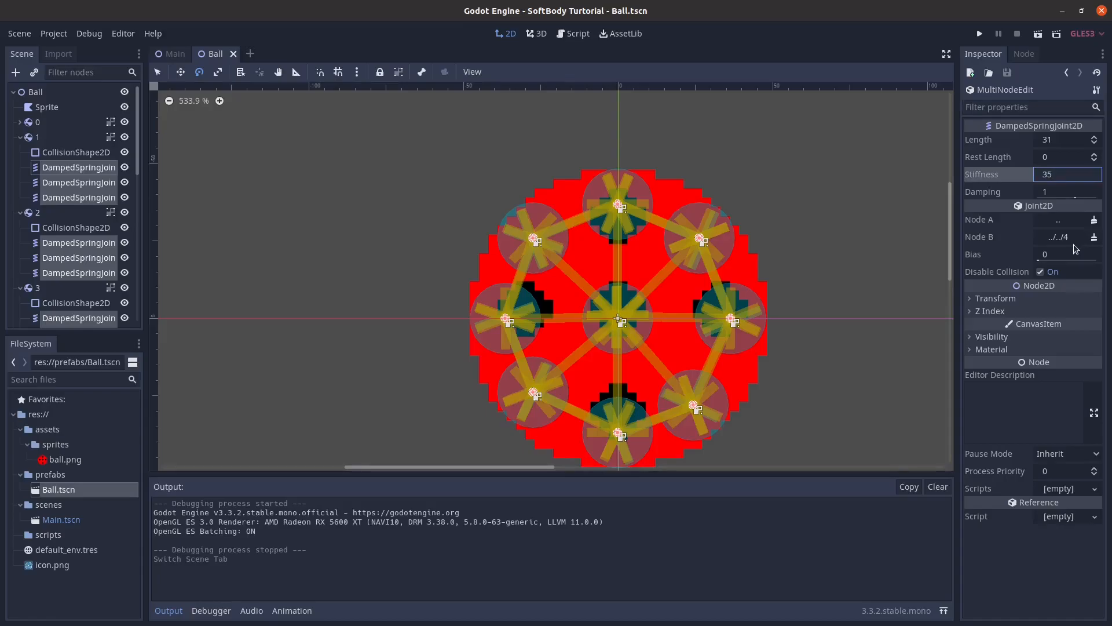
key(Return)
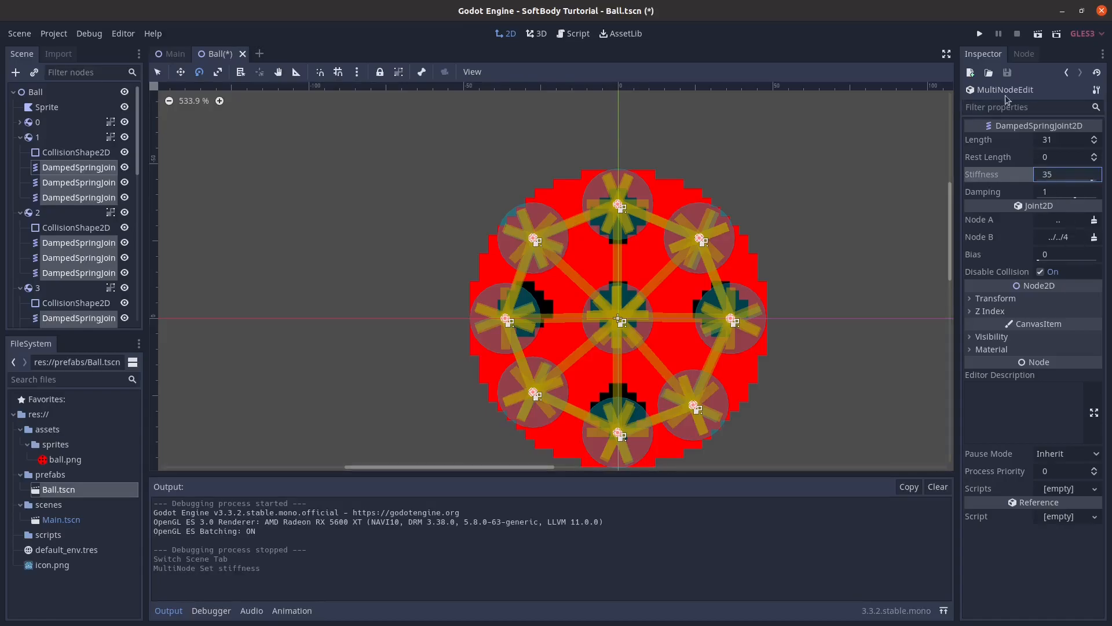
click(978, 34)
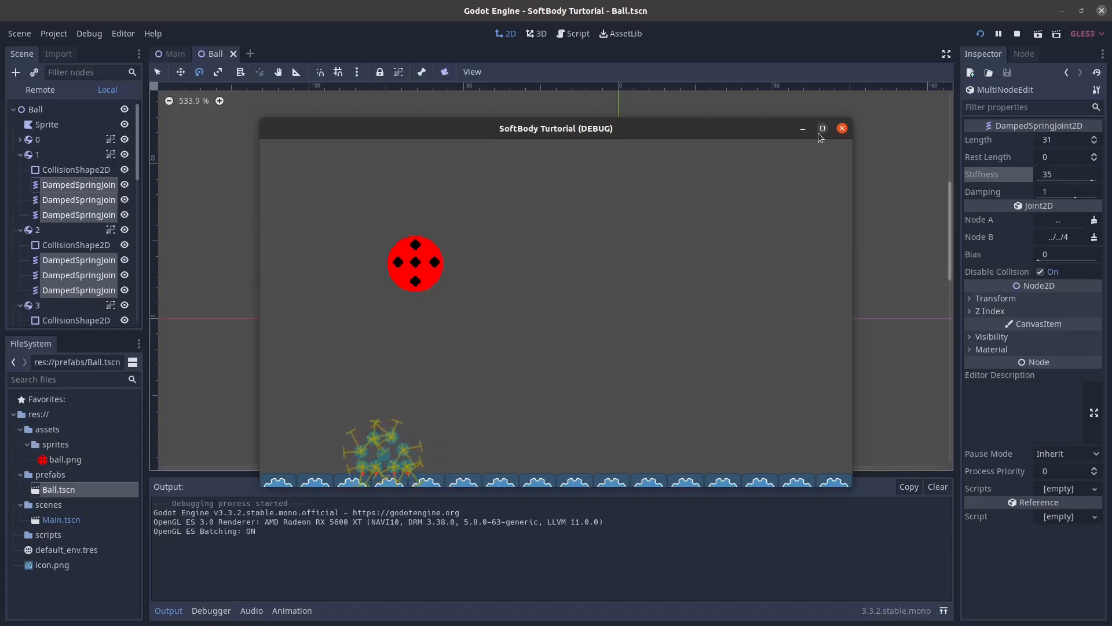
click(842, 128)
Step: Raise the stiffness of the selected spring joints to 64 and test-run the project again
click(1071, 177)
text(64)
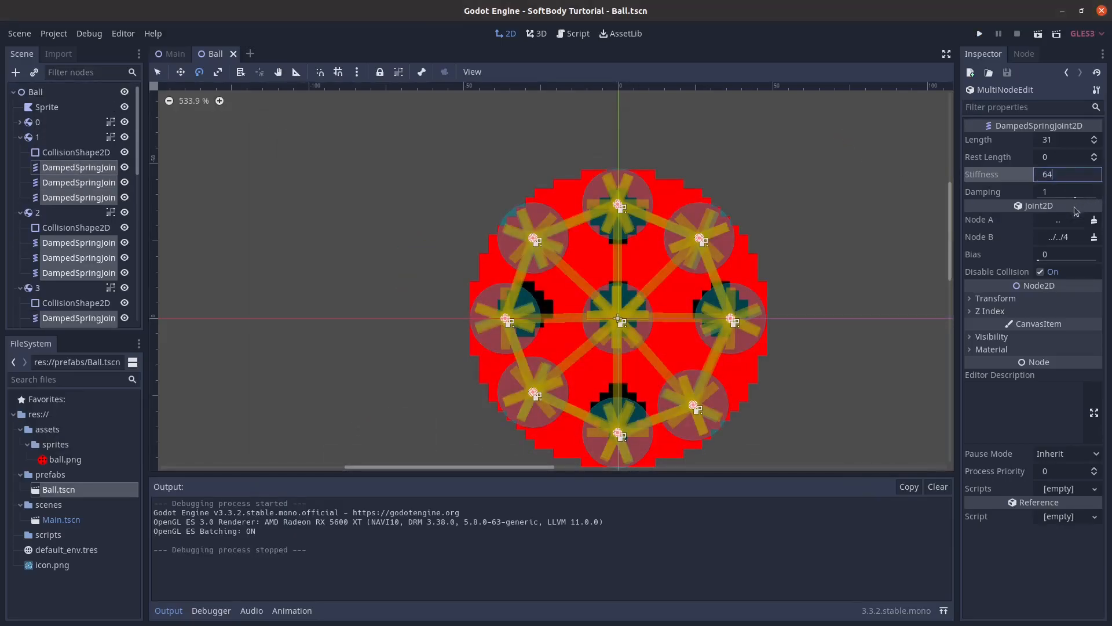
click(980, 34)
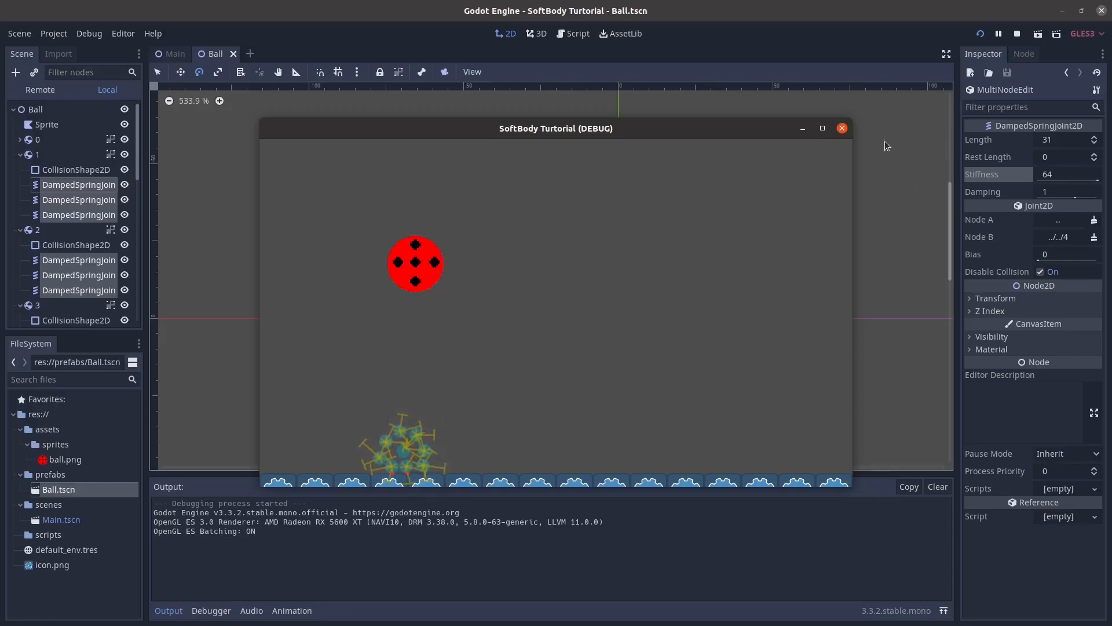
click(843, 129)
Step: Collapse rigid bodies 1 through 8 in the Ball scene tree
scroll(371, 252, down, 2)
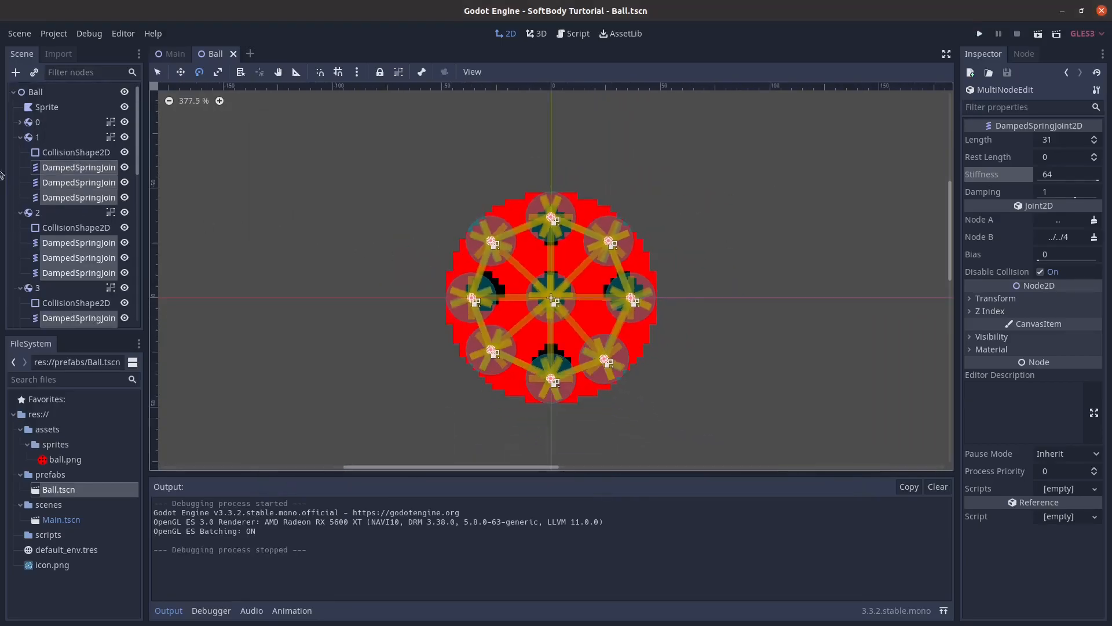
click(20, 138)
click(18, 152)
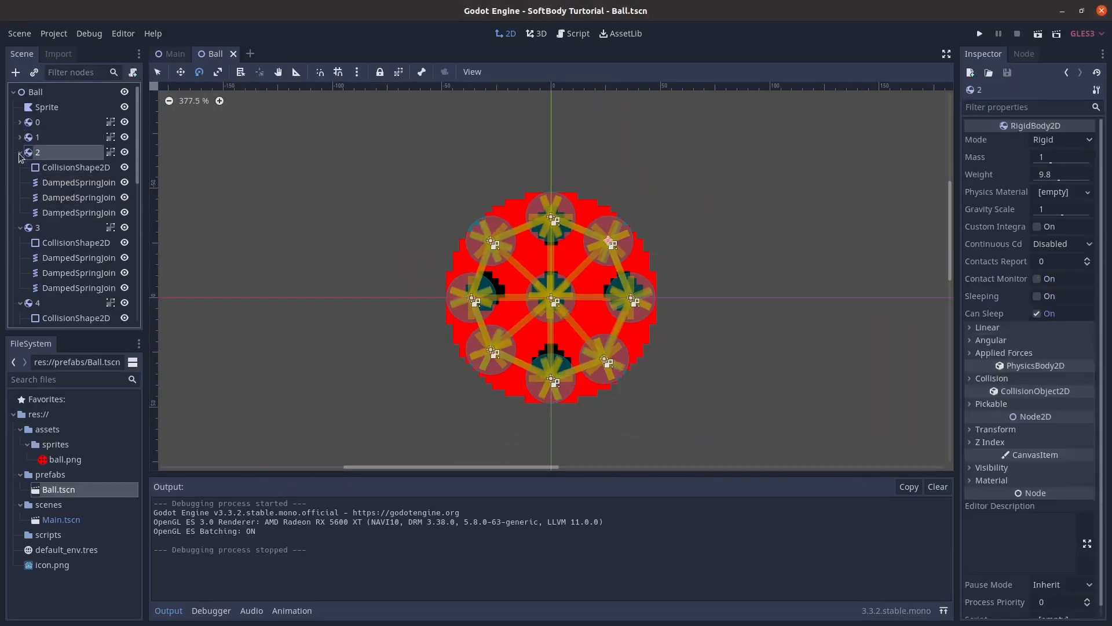
click(21, 167)
click(20, 183)
click(20, 198)
click(19, 213)
click(20, 228)
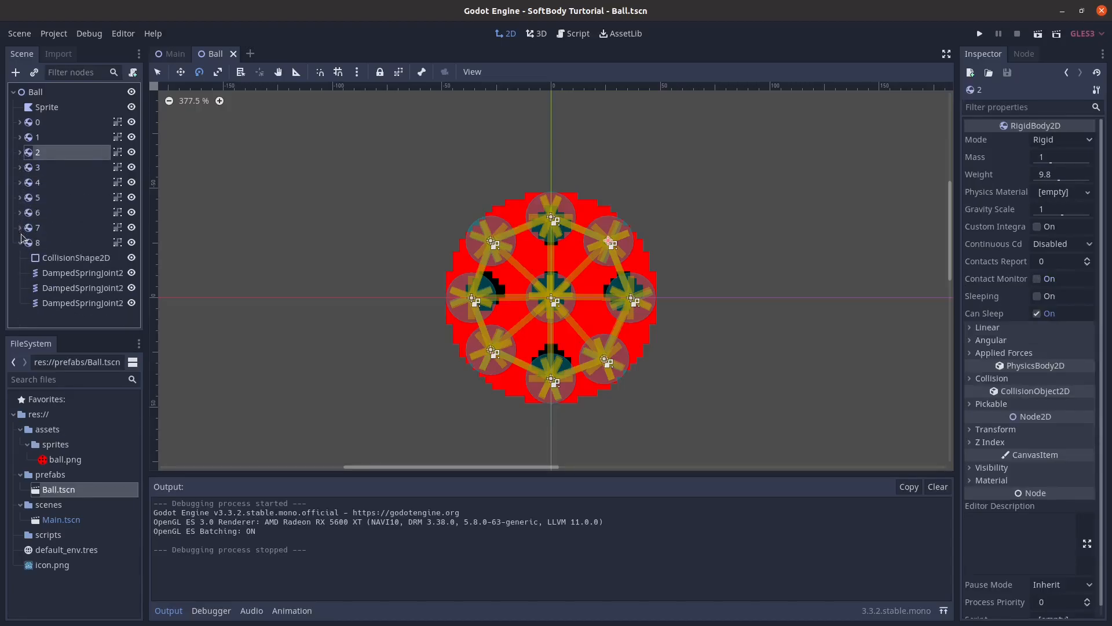
click(19, 243)
Step: Add a Skeleton2D node as a child of the Ball root node
click(41, 96)
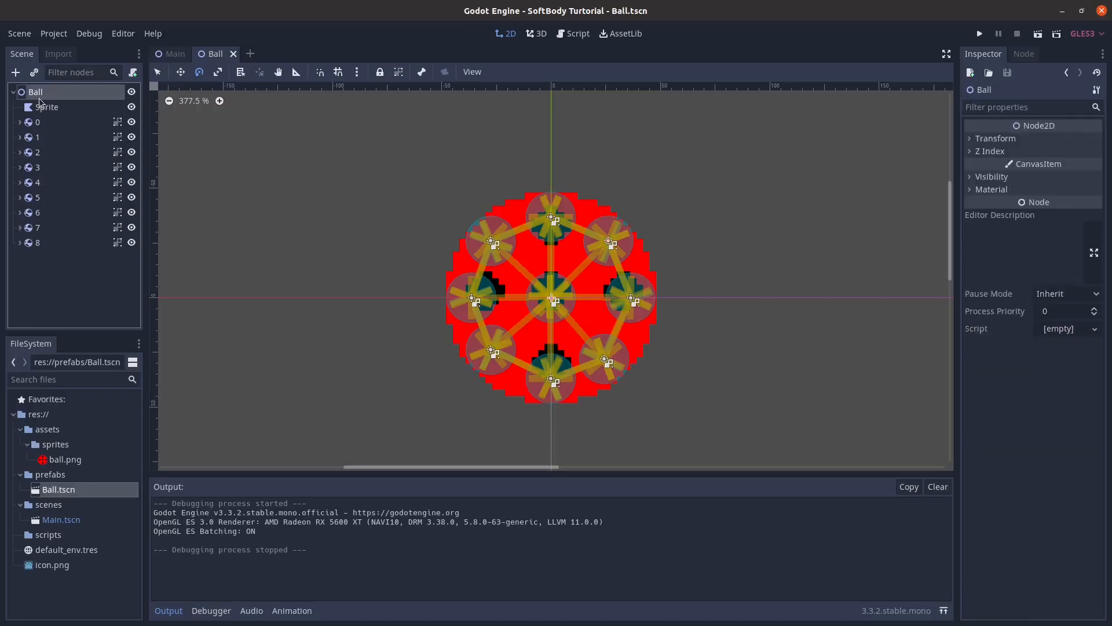
right_click(40, 98)
click(81, 108)
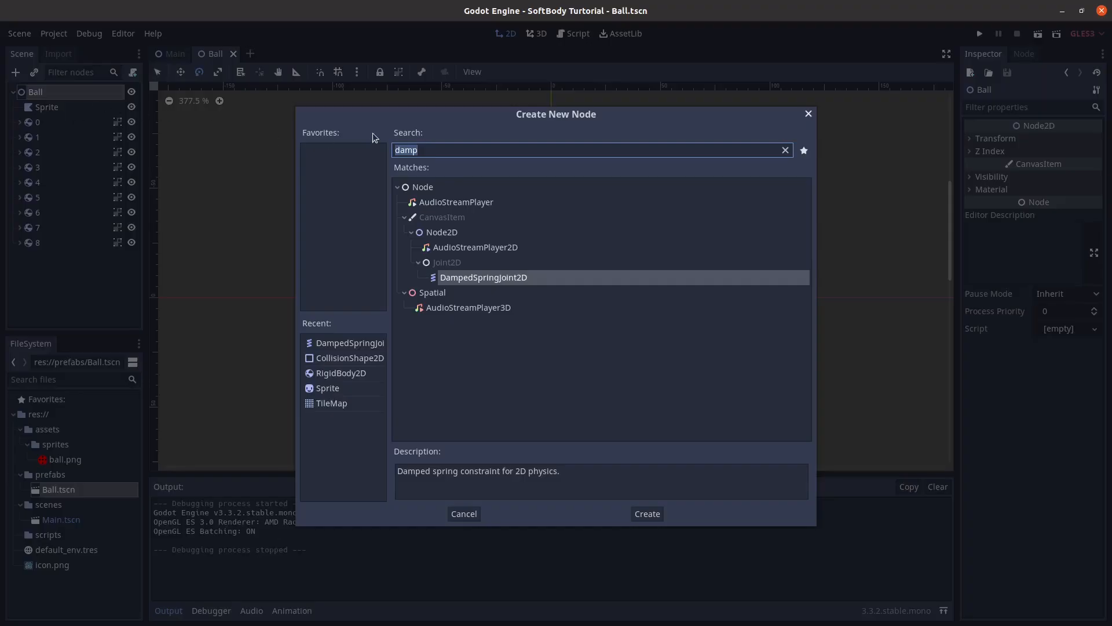
text(ske)
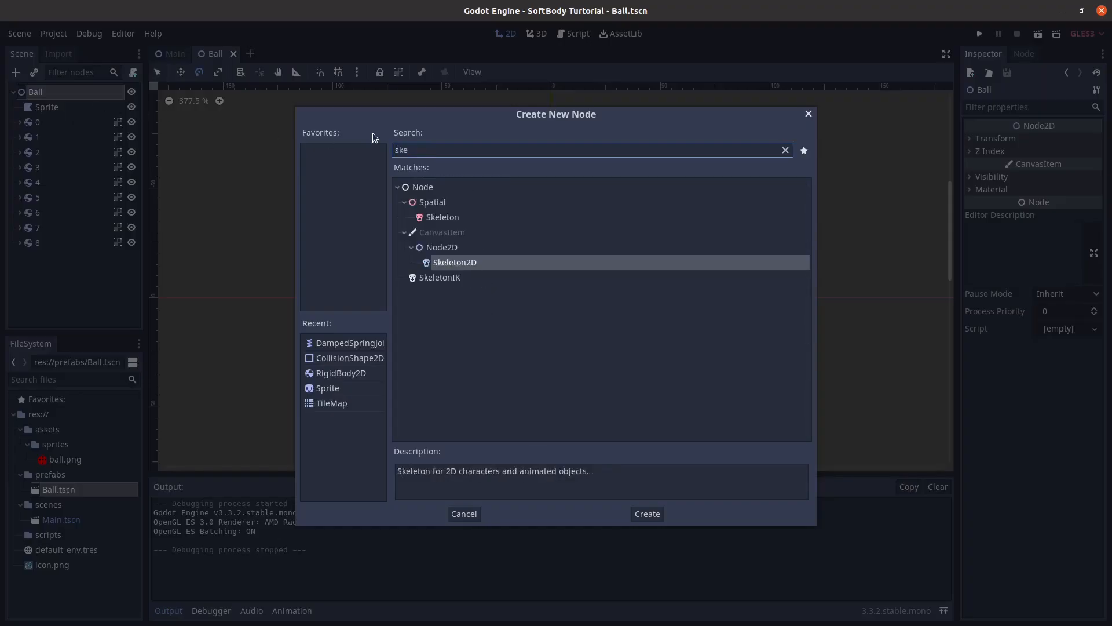
double_click(458, 268)
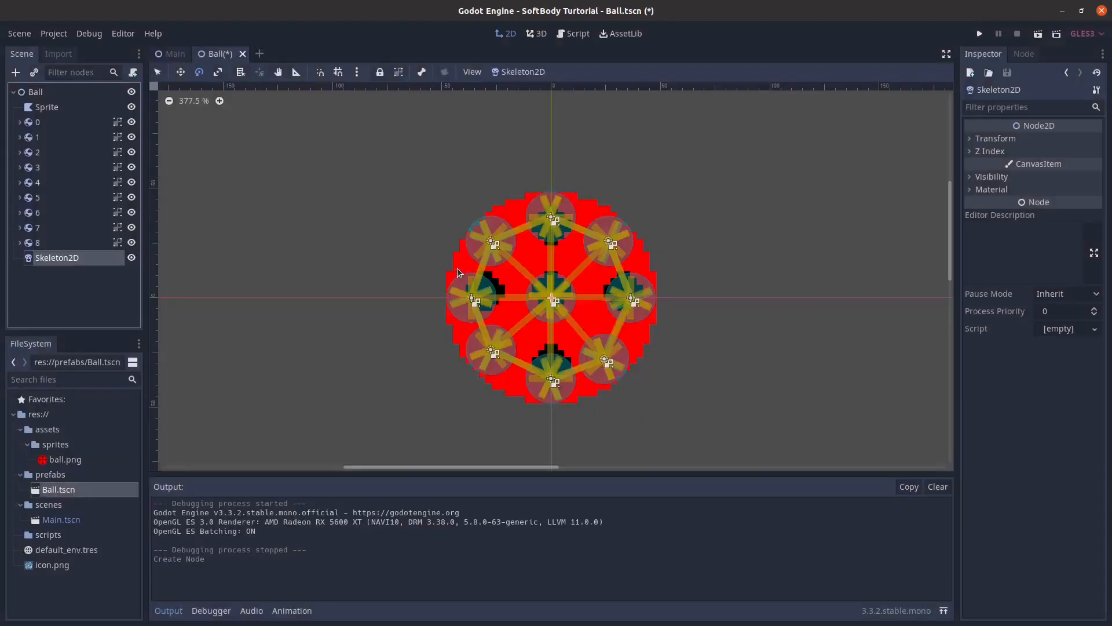
Step: Add a Bone2D node as a child of Skeleton2D and rename it 0
right_click(60, 261)
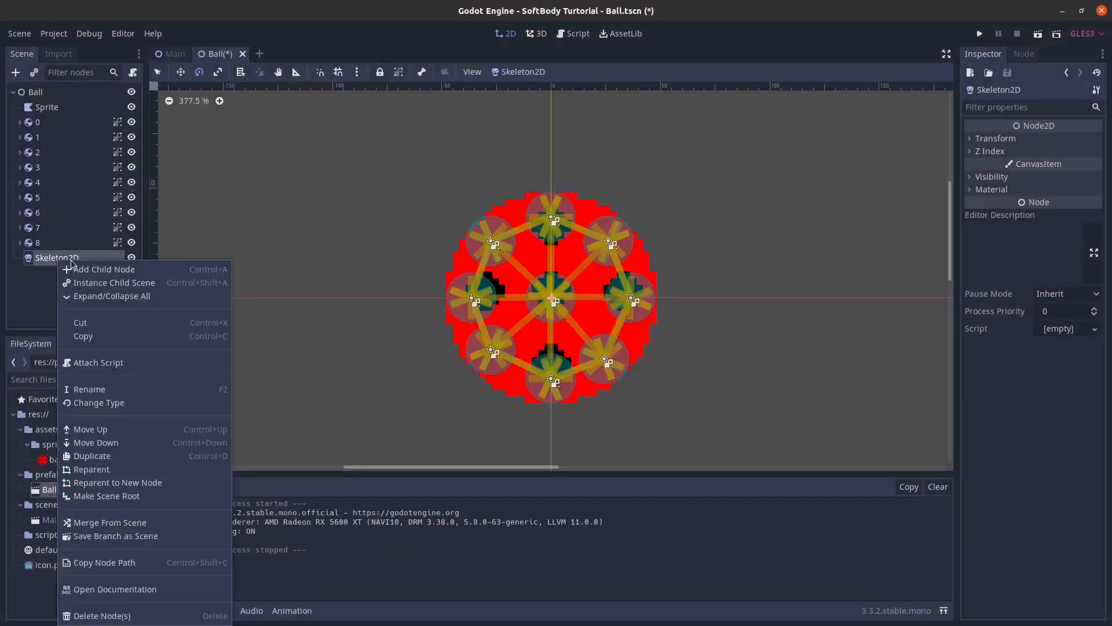
click(78, 270)
text(bone)
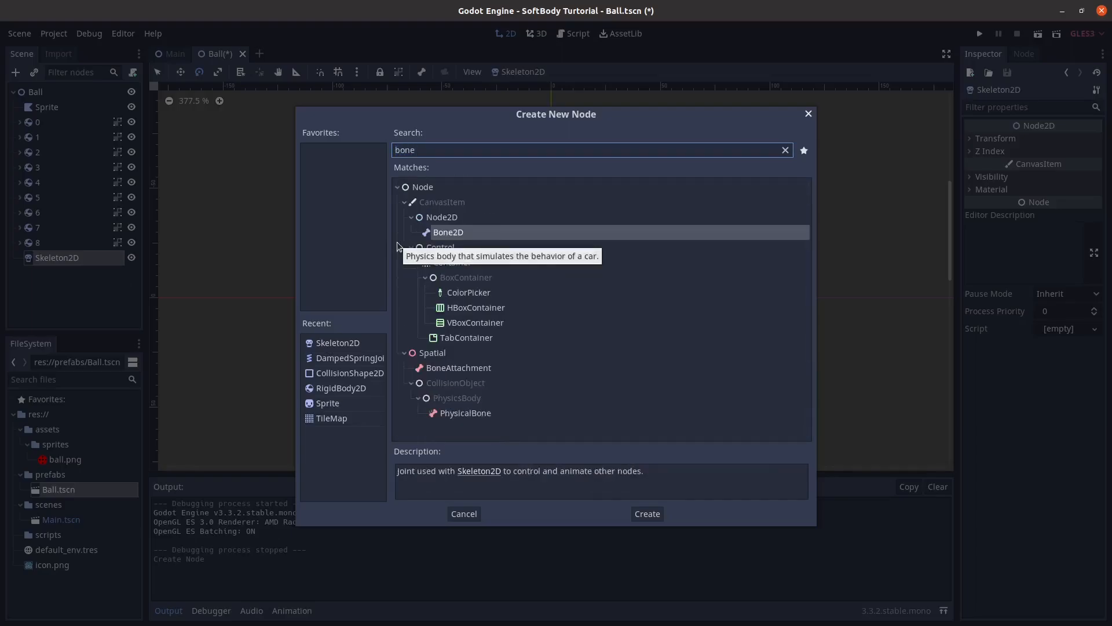
key(Return)
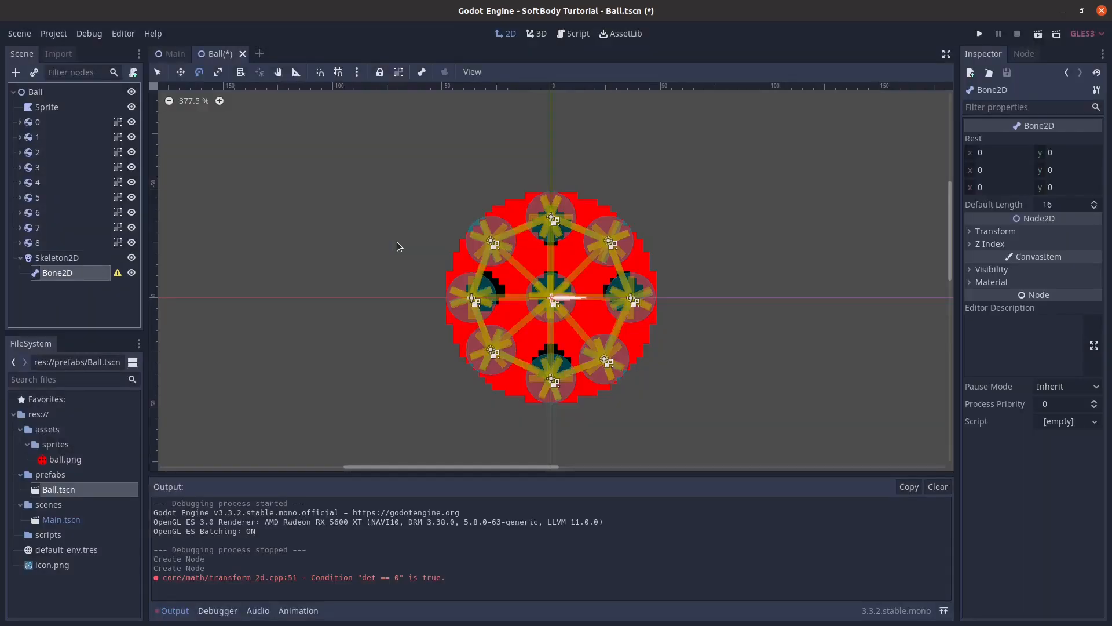
scroll(517, 258, up, 6)
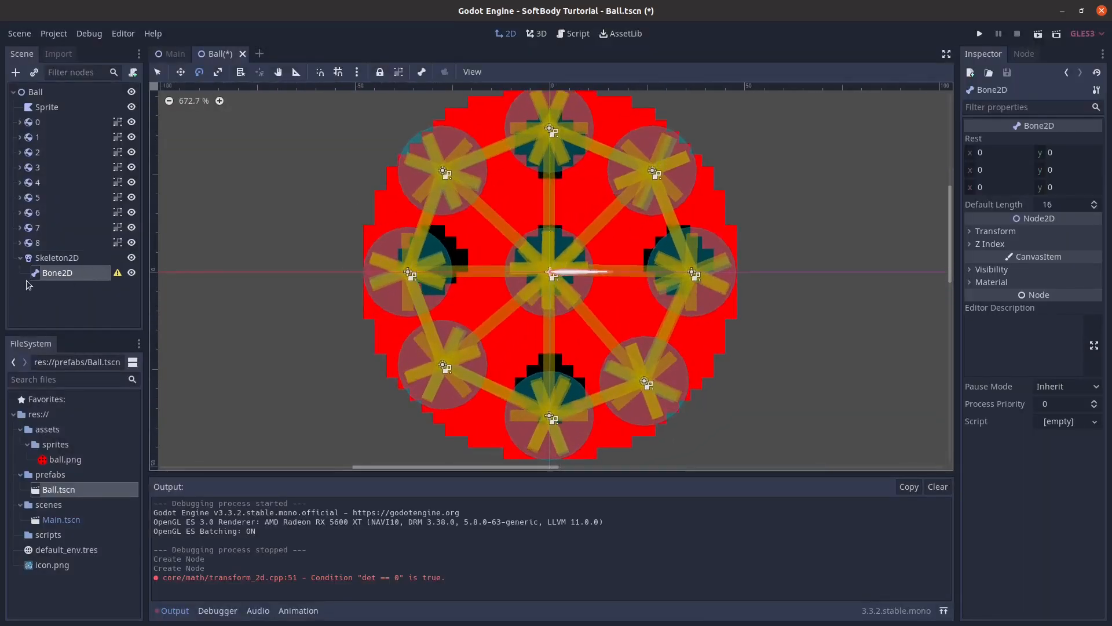
double_click(42, 276)
text(0)
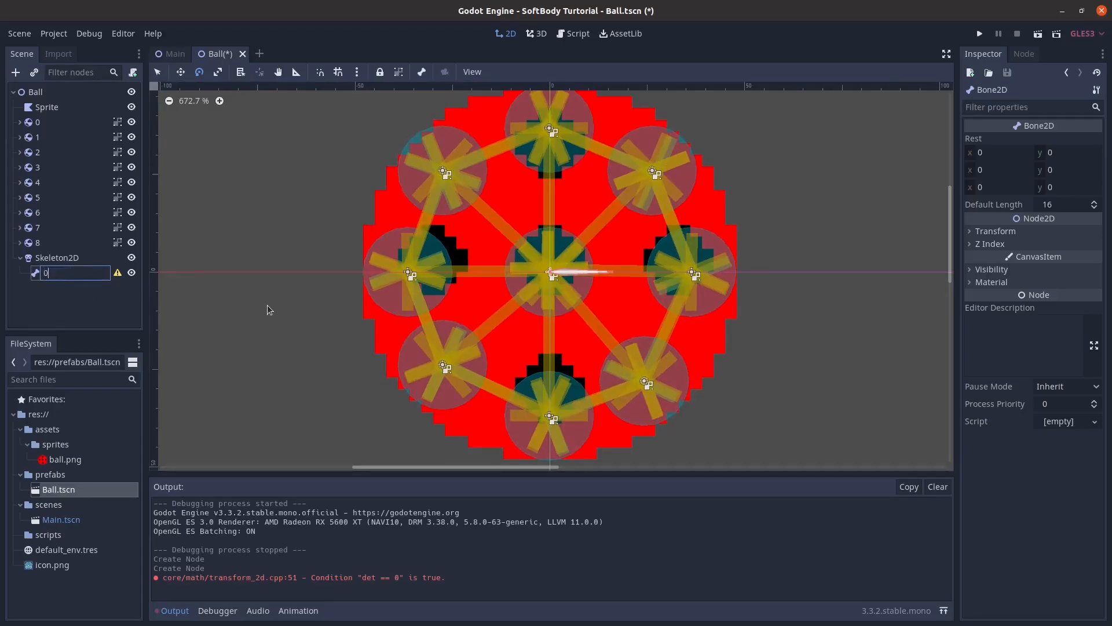
key(Return)
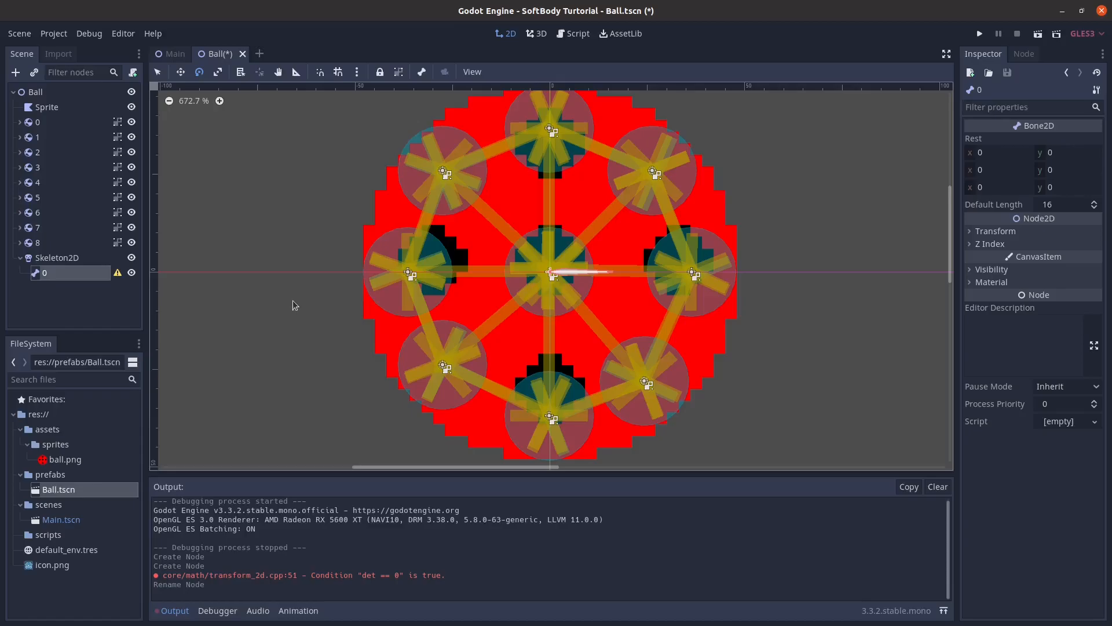
Step: Duplicate bone 0, move the copy to (0, -36) on the ball's top body, and rotate it to 90 degrees
key(ctrl+d)
drag(579, 279, 581, 110)
key(w)
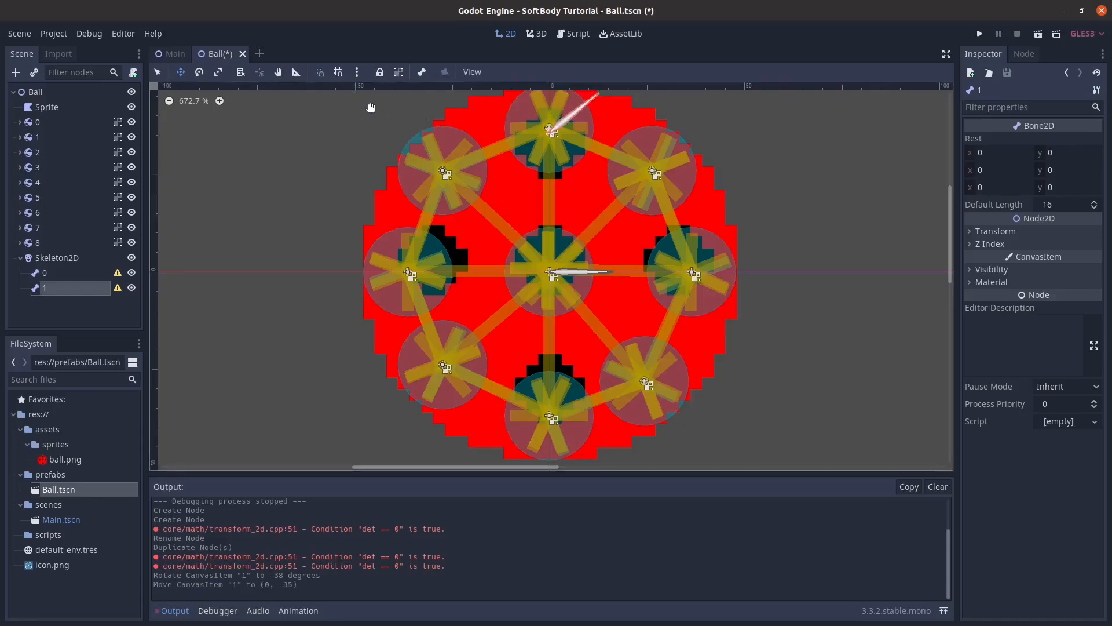
drag(576, 120, 547, 223)
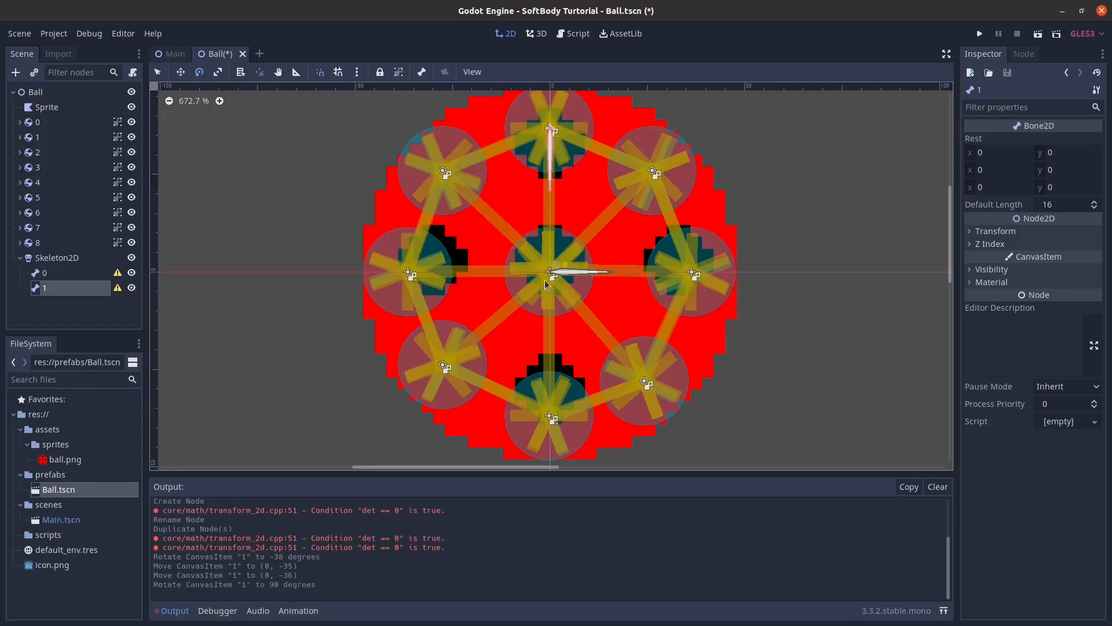
Step: Duplicate the bone for bodies 2 to 6, placing each copy on its body and rotating it toward the ball's centre
key(ctrl+d)
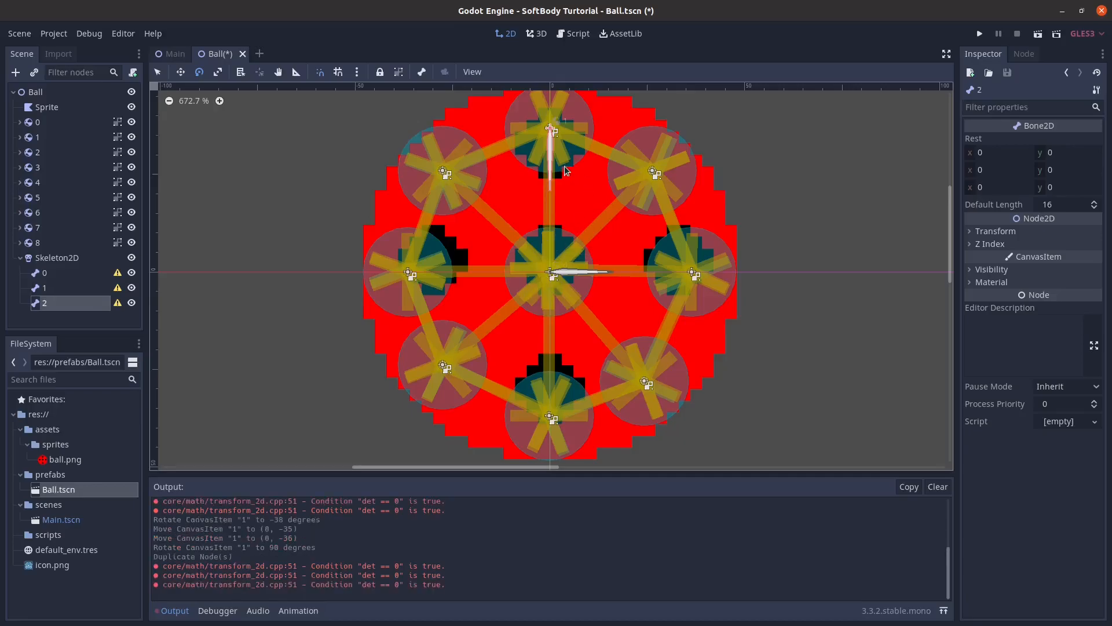
drag(565, 168, 588, 234)
key(ctrl+d)
drag(632, 196, 515, 311)
key(ctrl+d)
key(ctrl+d)
key(ctrl+d)
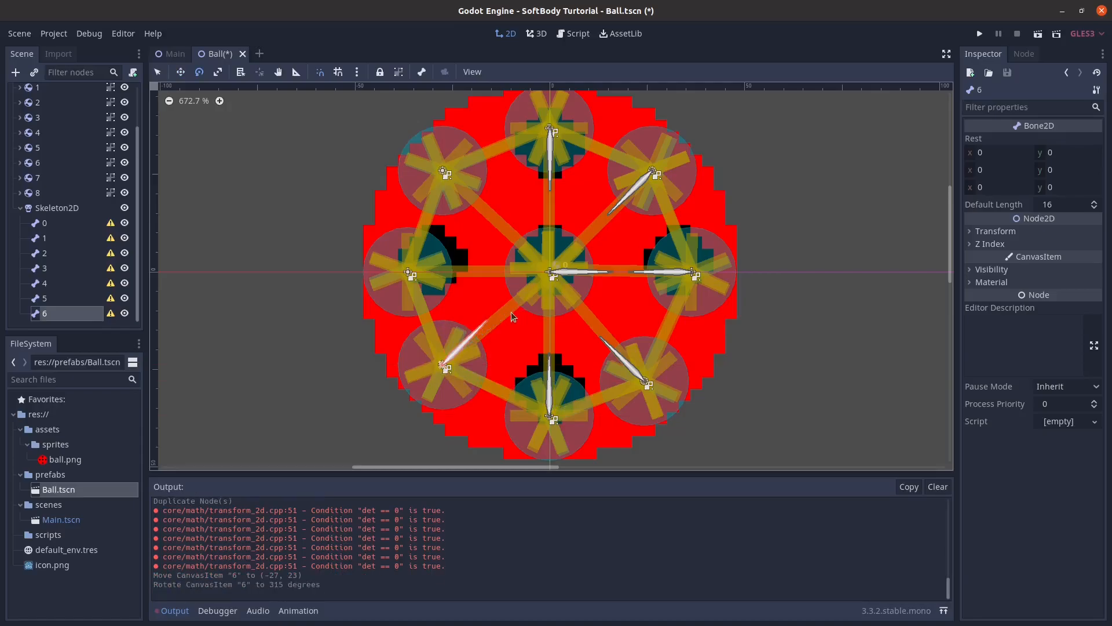
Step: Duplicate the bone onto bodies 7 and 8, point both copies at the ball's centre, and save the scene
drag(457, 310, 520, 237)
key(e)
key(w)
key(ctrl+d)
key(e)
key(ctrl+s)
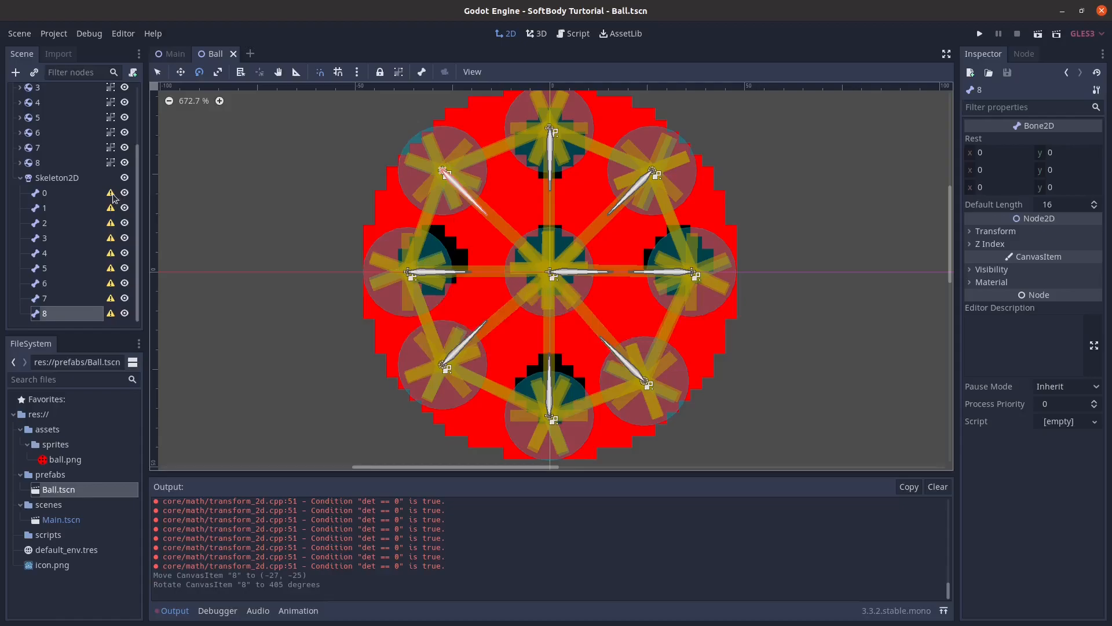
Step: Make the Skeleton2D rest pose from its bones and save the Ball scene
click(75, 179)
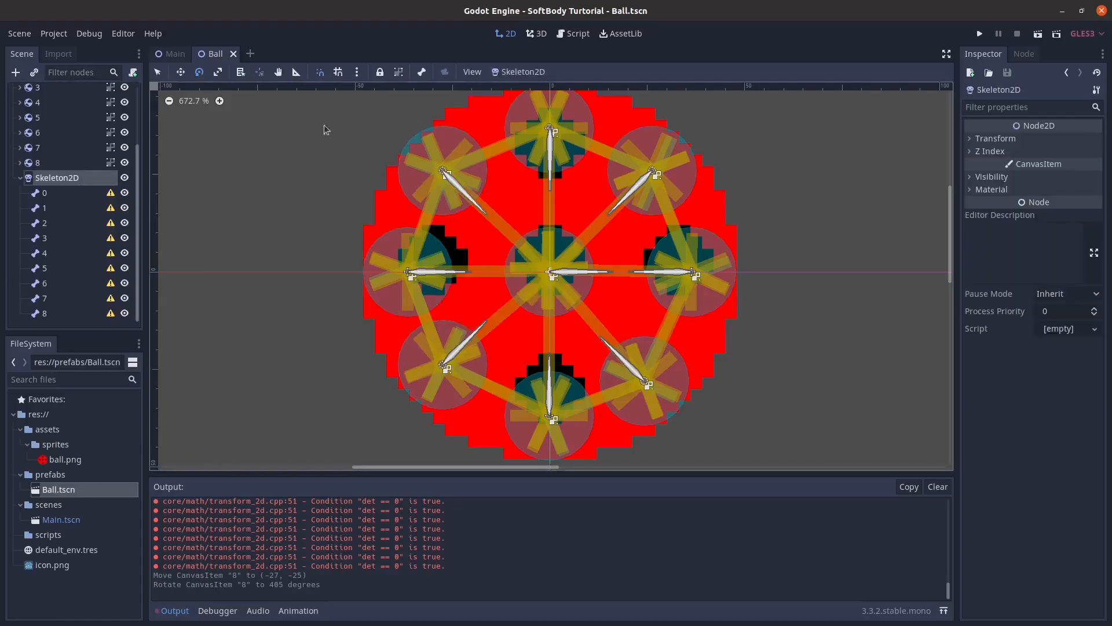
click(516, 74)
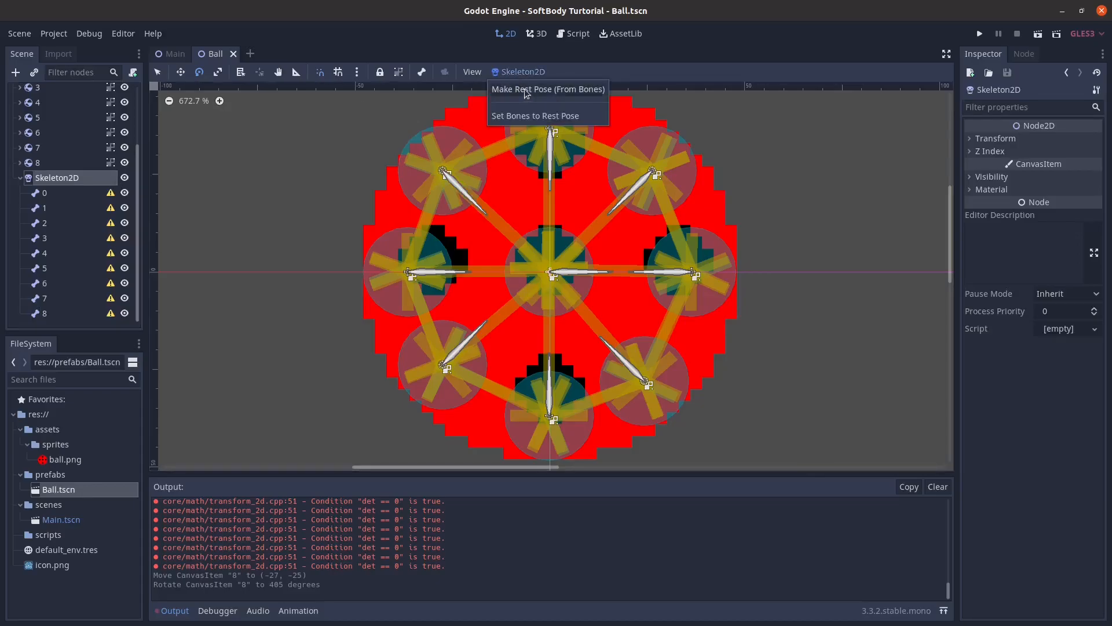
click(526, 90)
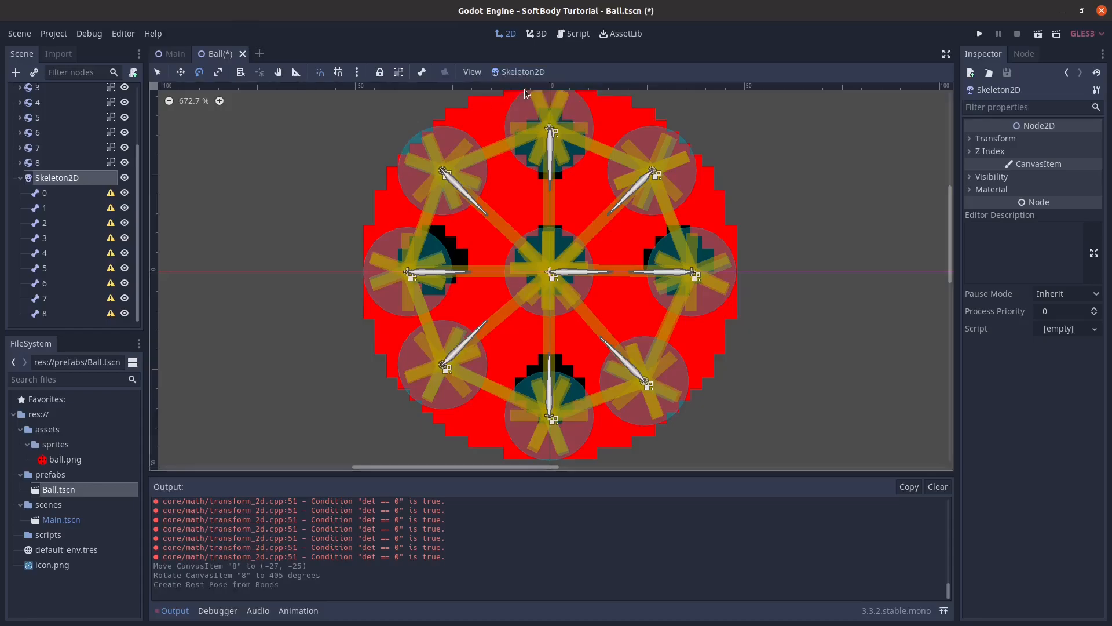
scroll(391, 255, down, 2)
key(ctrl+s)
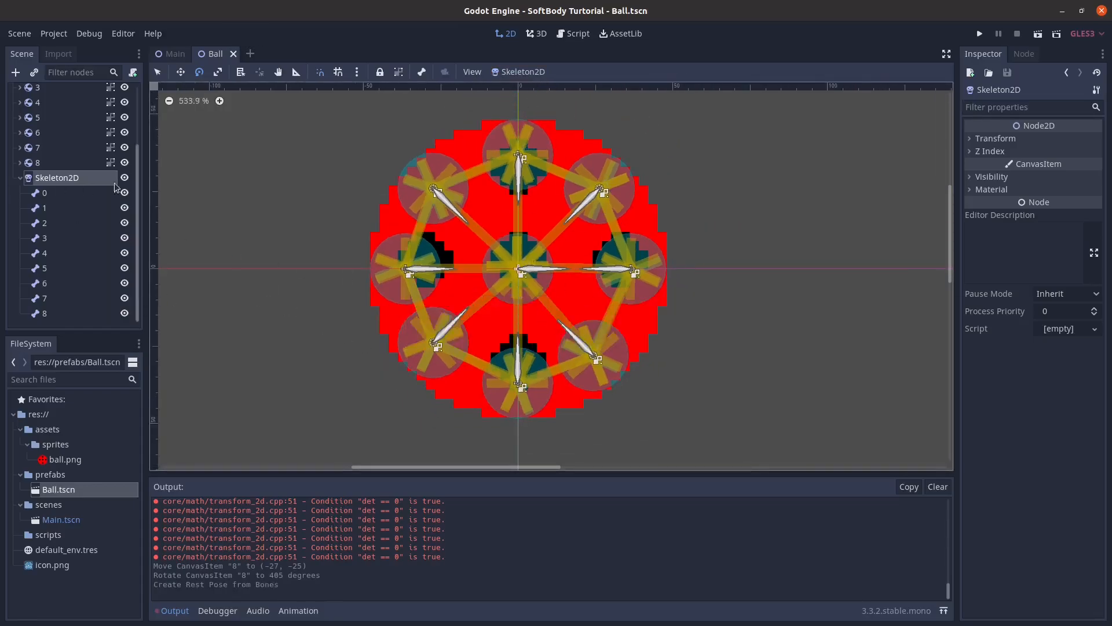
Step: Assign Skeleton2D as the skeleton of the Sprite polygon and save the scene
scroll(176, 172, up, 1)
scroll(119, 179, up, 3)
click(74, 107)
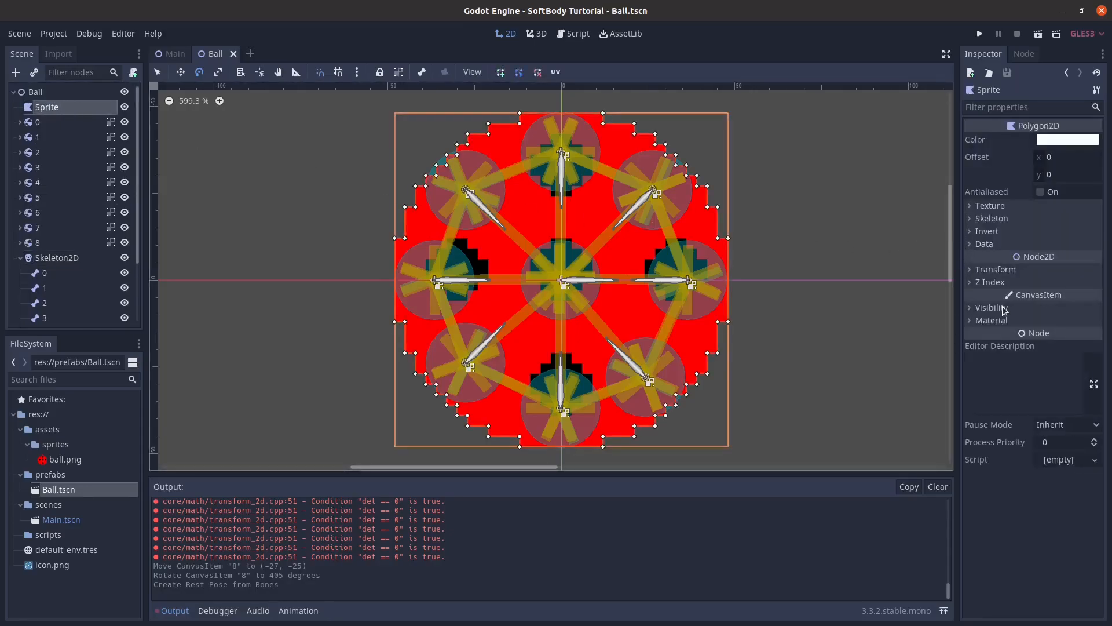
click(989, 219)
click(1059, 232)
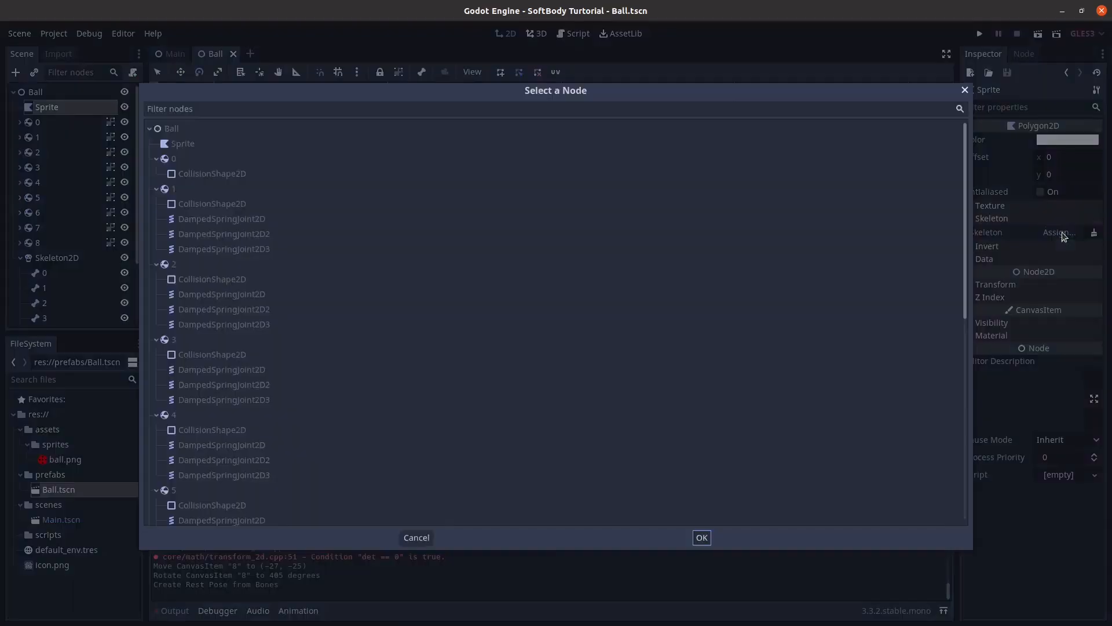
scroll(214, 389, down, 6)
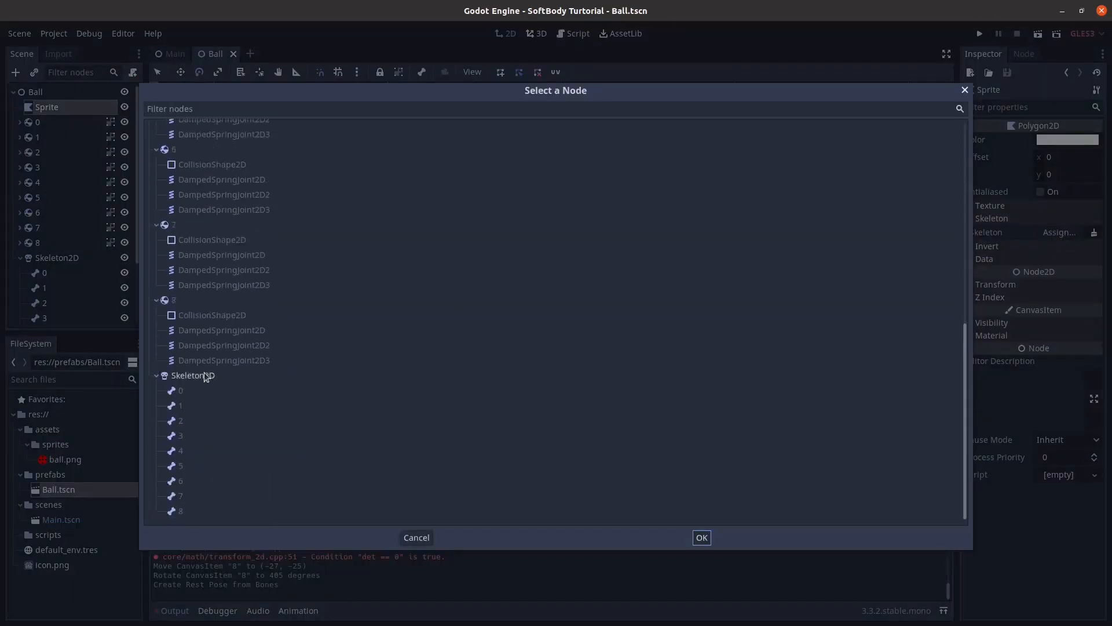
double_click(192, 374)
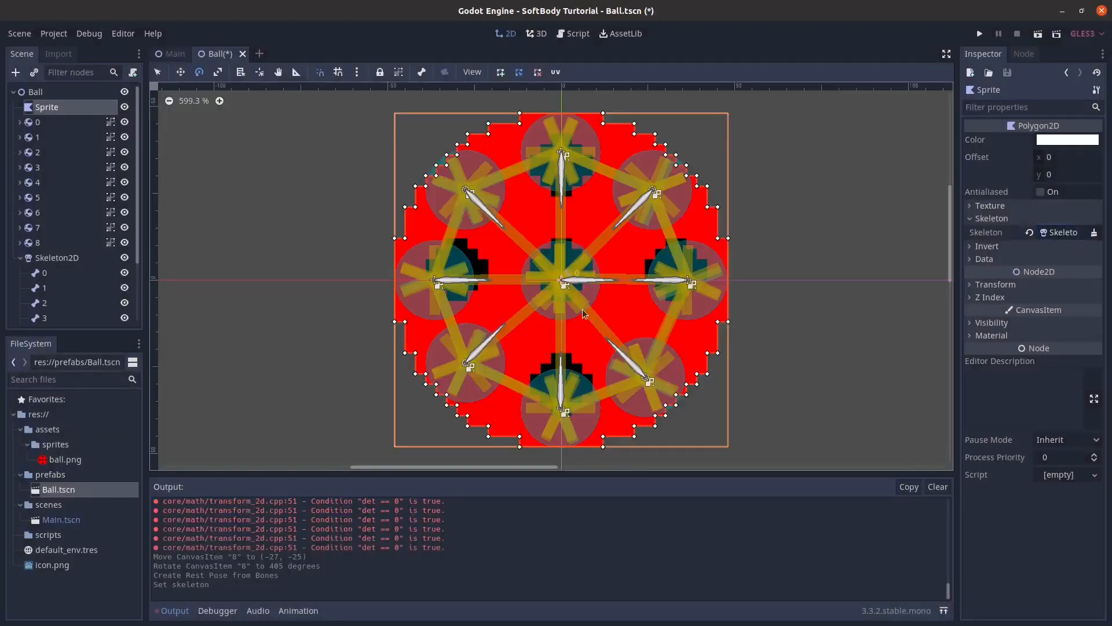
key(ctrl+s)
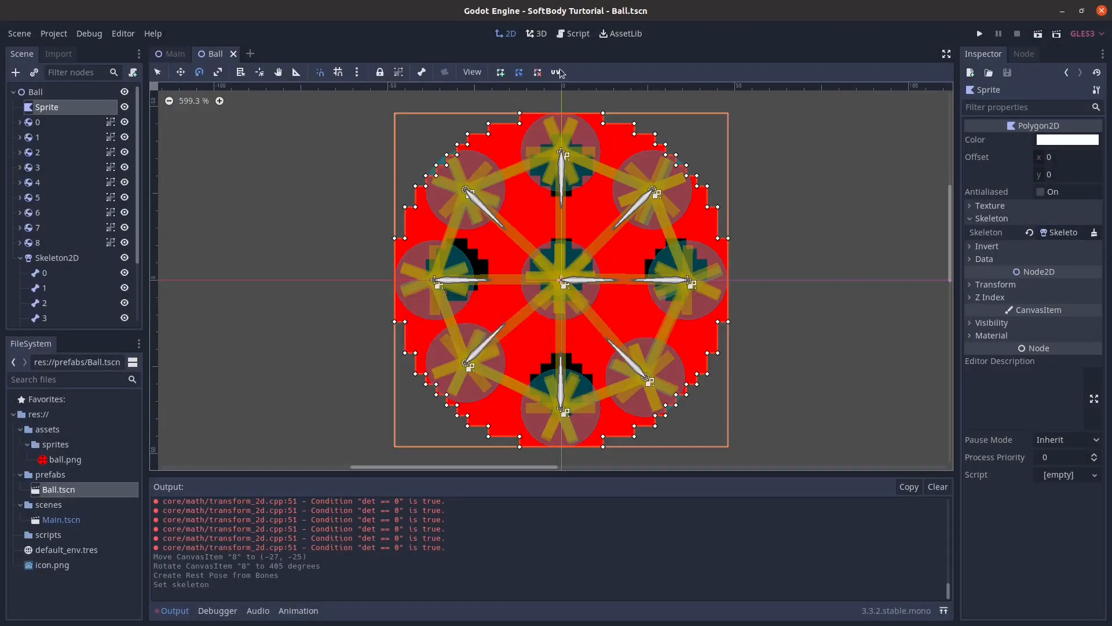
Step: In the Sprite's Polygon 2D UV Editor, create an internal vertex at the centre of the ball polygon
click(559, 72)
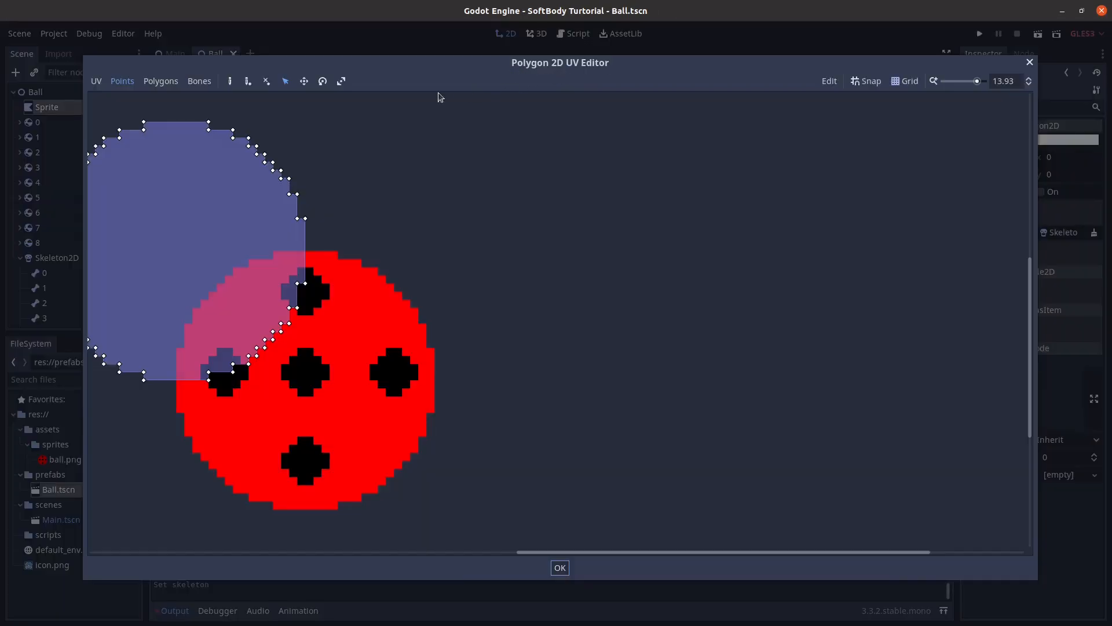
click(202, 82)
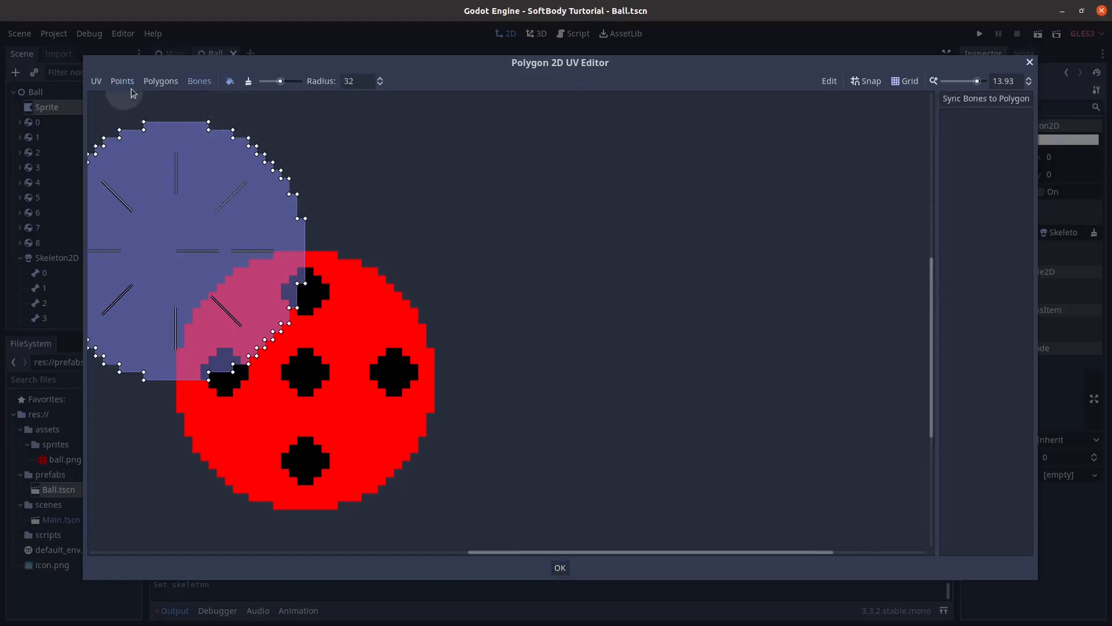
middle_drag(317, 186, 521, 274)
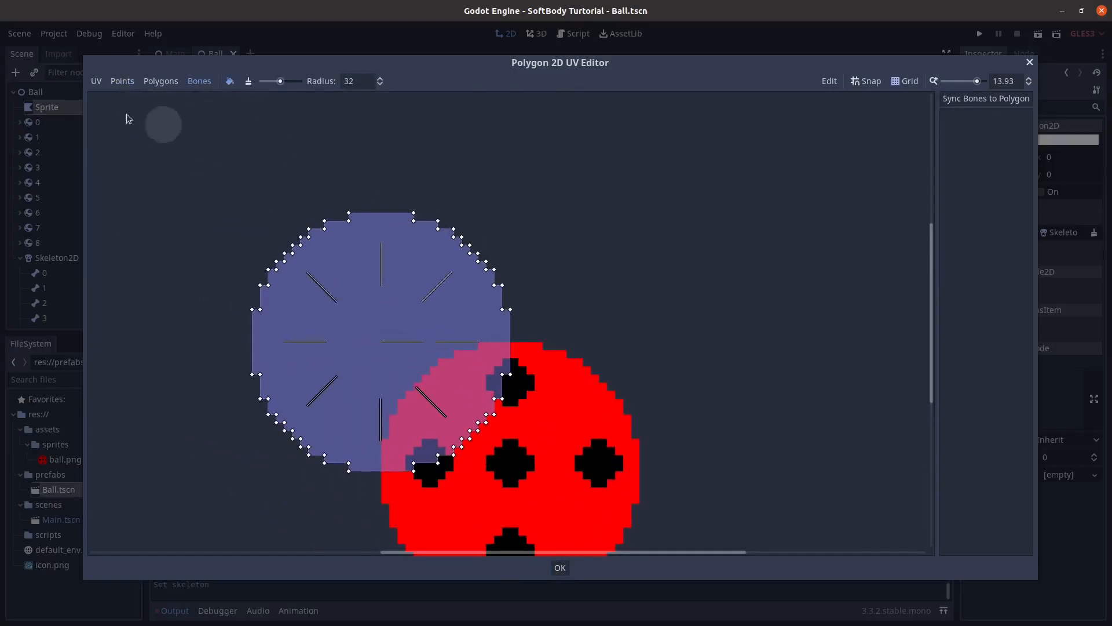
click(121, 82)
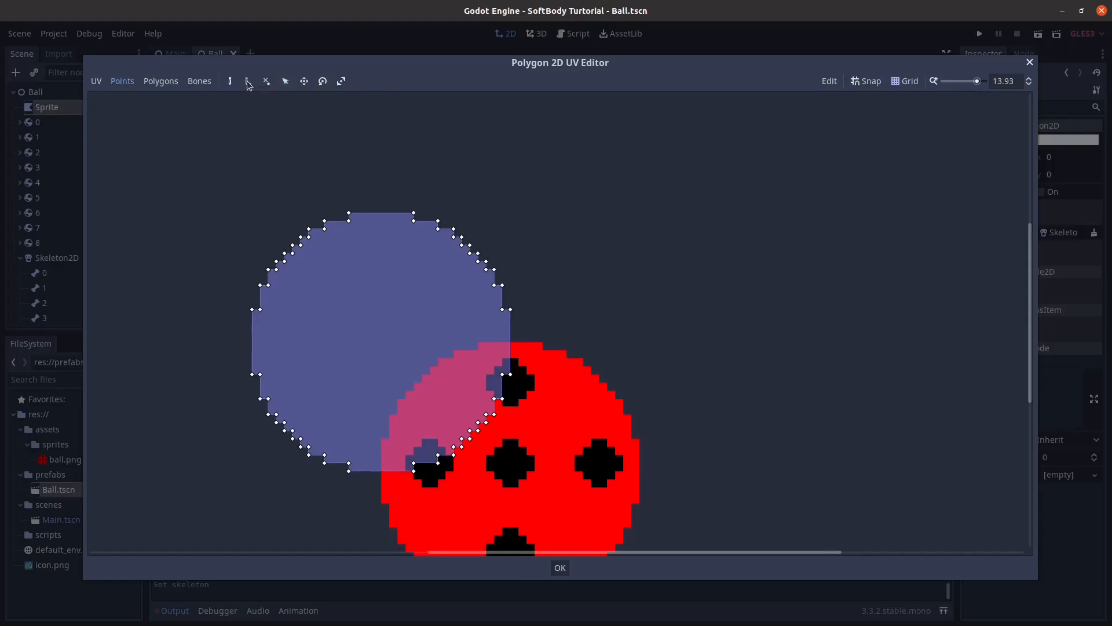
click(382, 345)
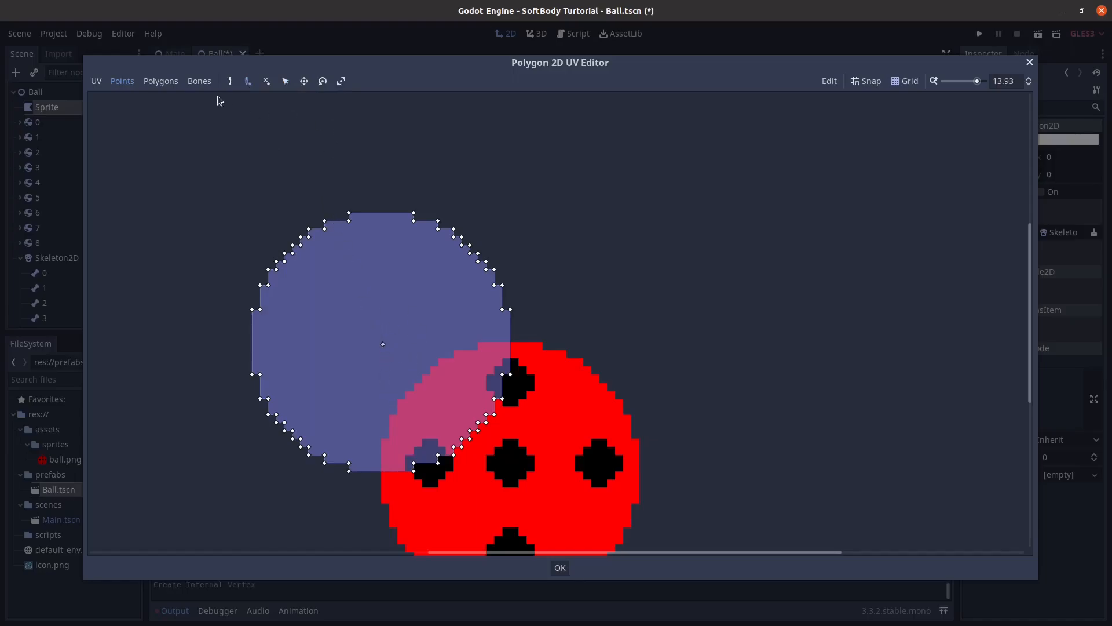
Step: Set the bone weight brush to maximum strength and sync the skeleton's bones to the polygon
click(199, 86)
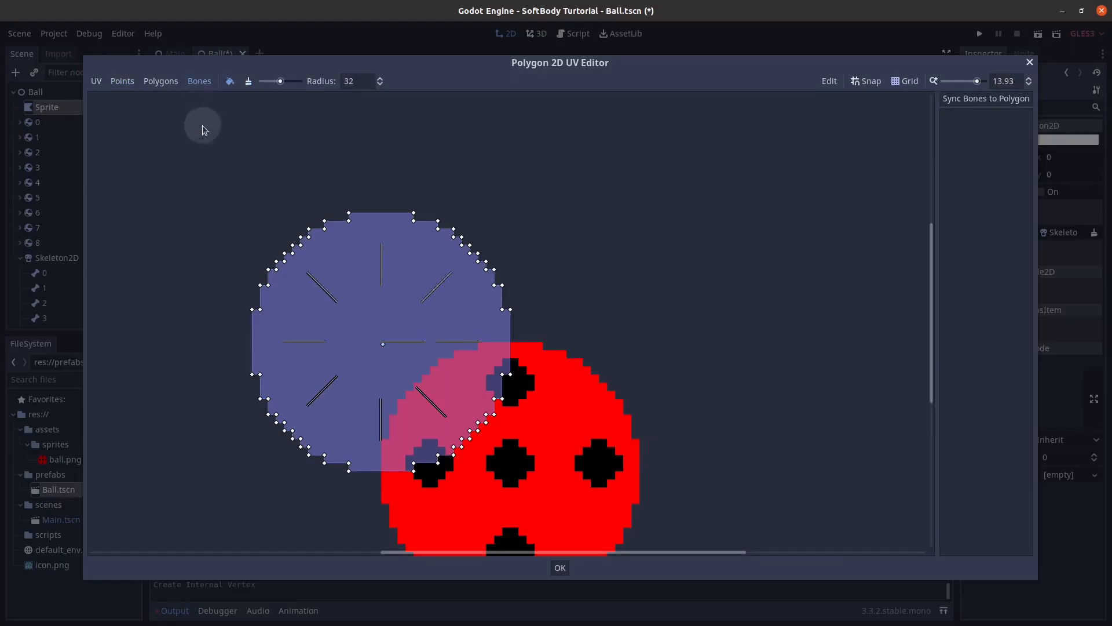
scroll(307, 179, up, 2)
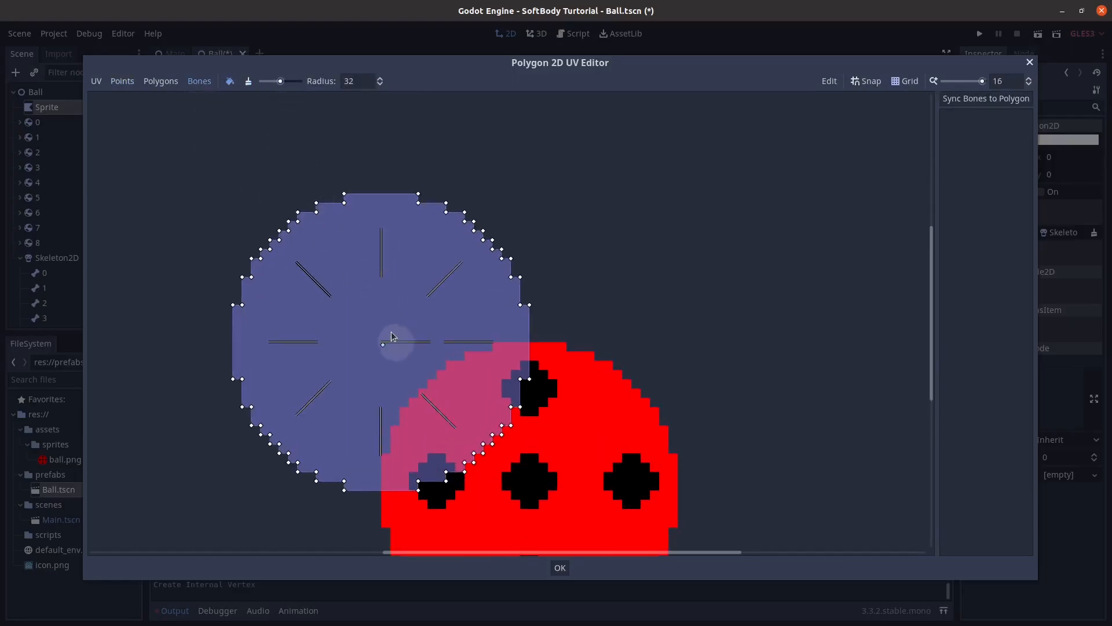
middle_drag(393, 340, 382, 217)
middle_drag(359, 174, 367, 242)
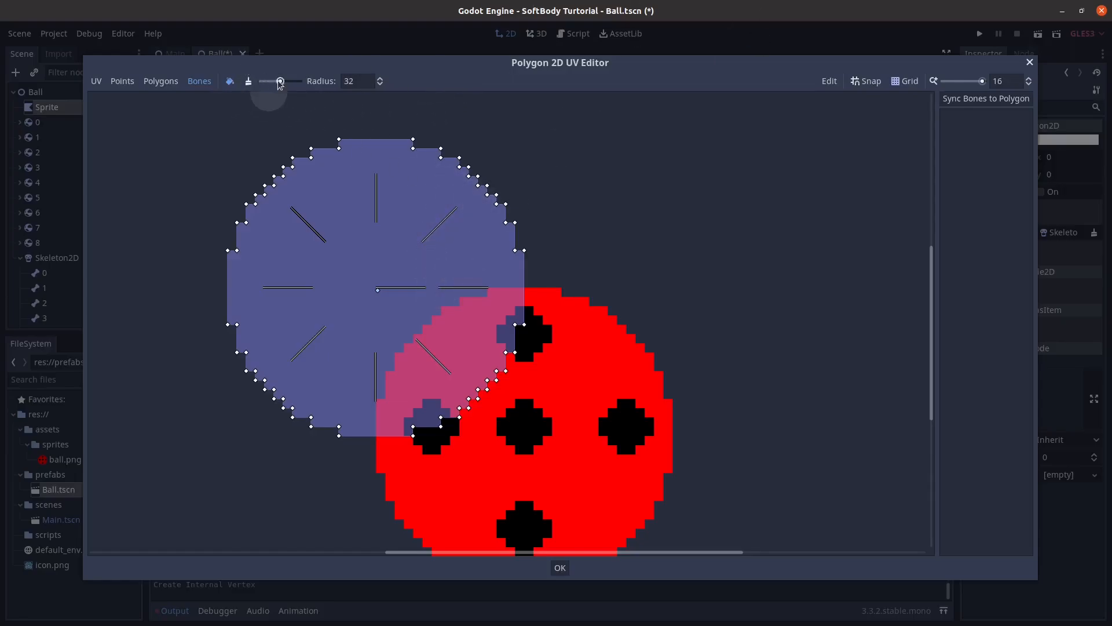
drag(279, 82, 298, 82)
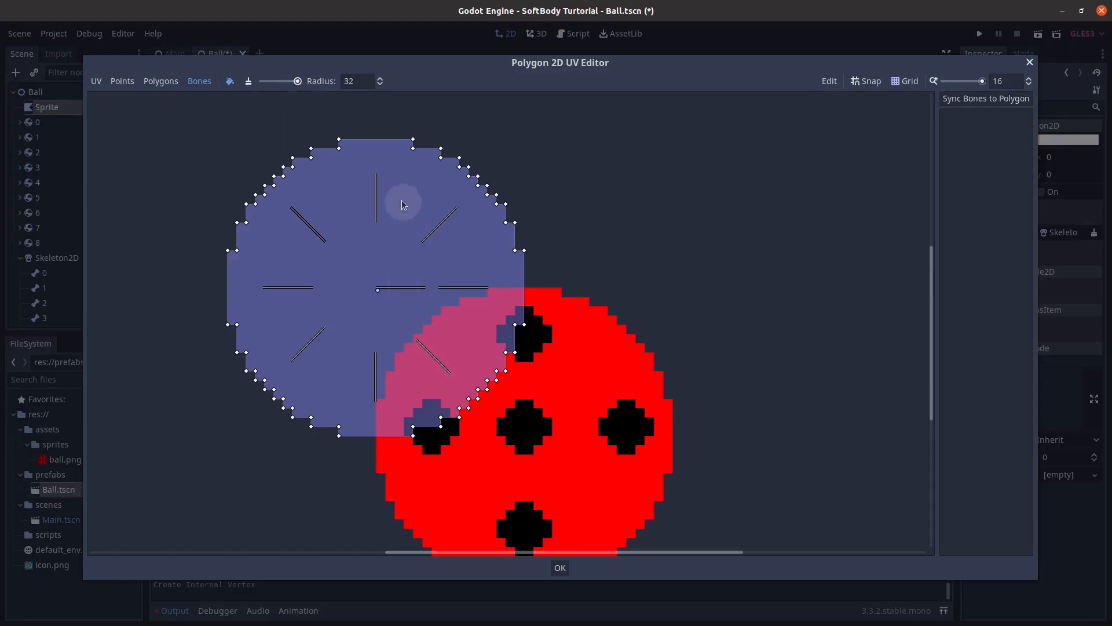
click(950, 101)
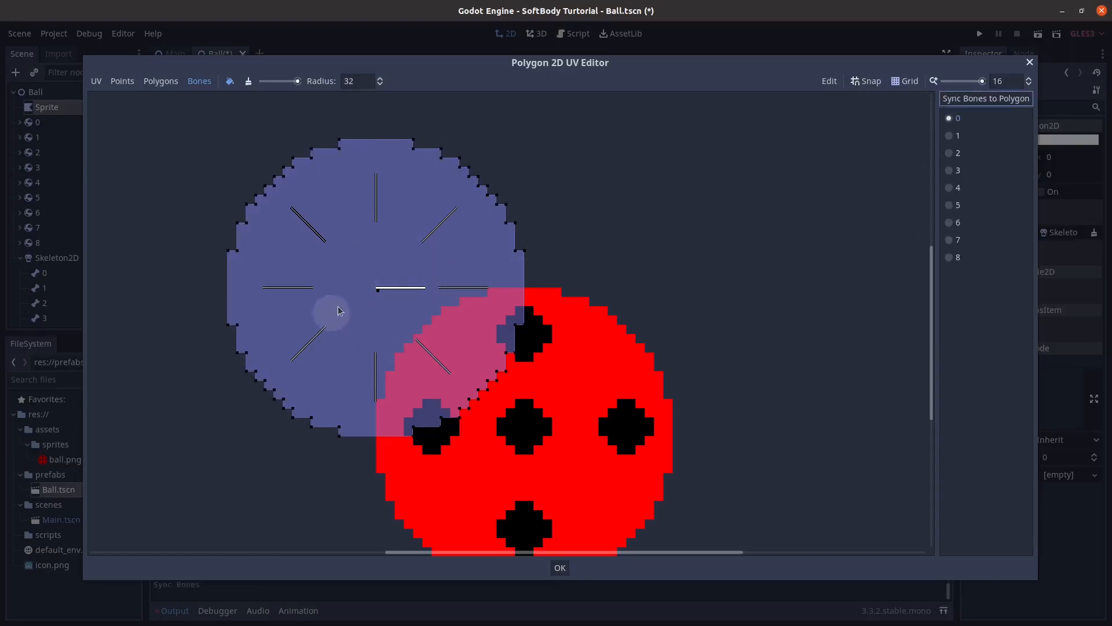
Step: Paint bone weights for bone 0 on the centre vertex and bones 1, 2 and 3 on their nearest edge vertices
drag(376, 292, 378, 290)
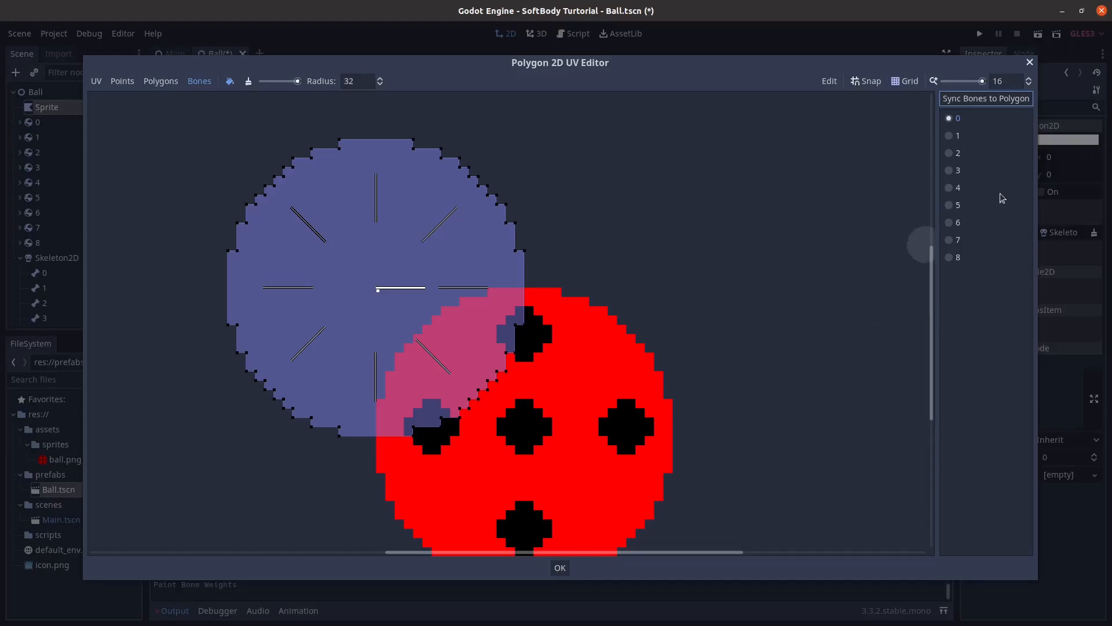
click(950, 135)
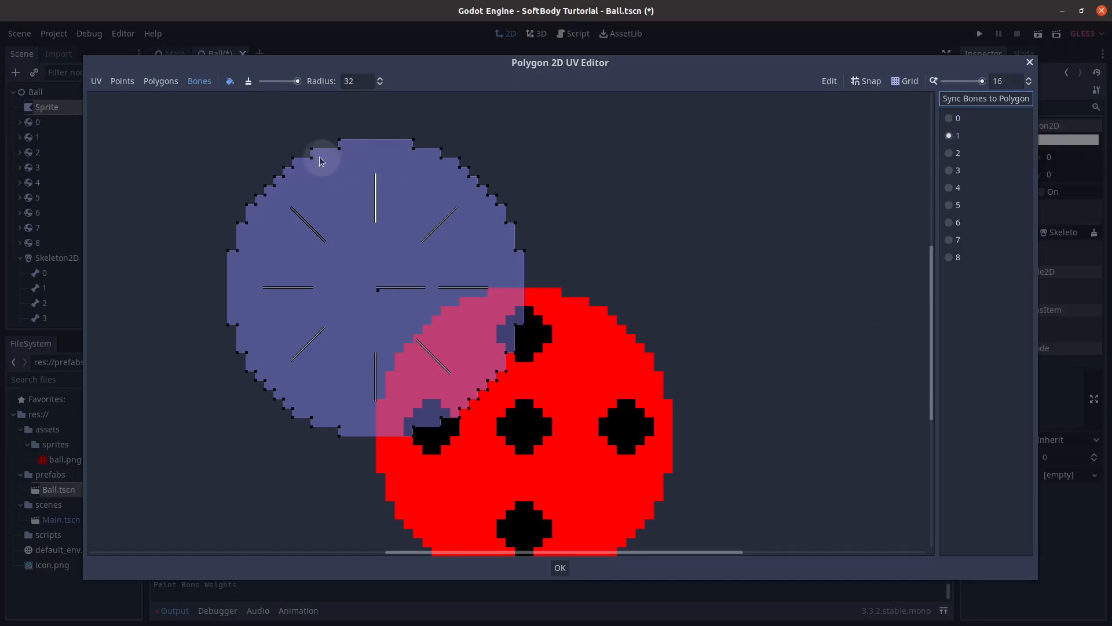
mouse_move(310, 164)
mouse_down()
mouse_move(449, 152)
mouse_move(462, 169)
mouse_move(502, 157)
mouse_up()
click(954, 153)
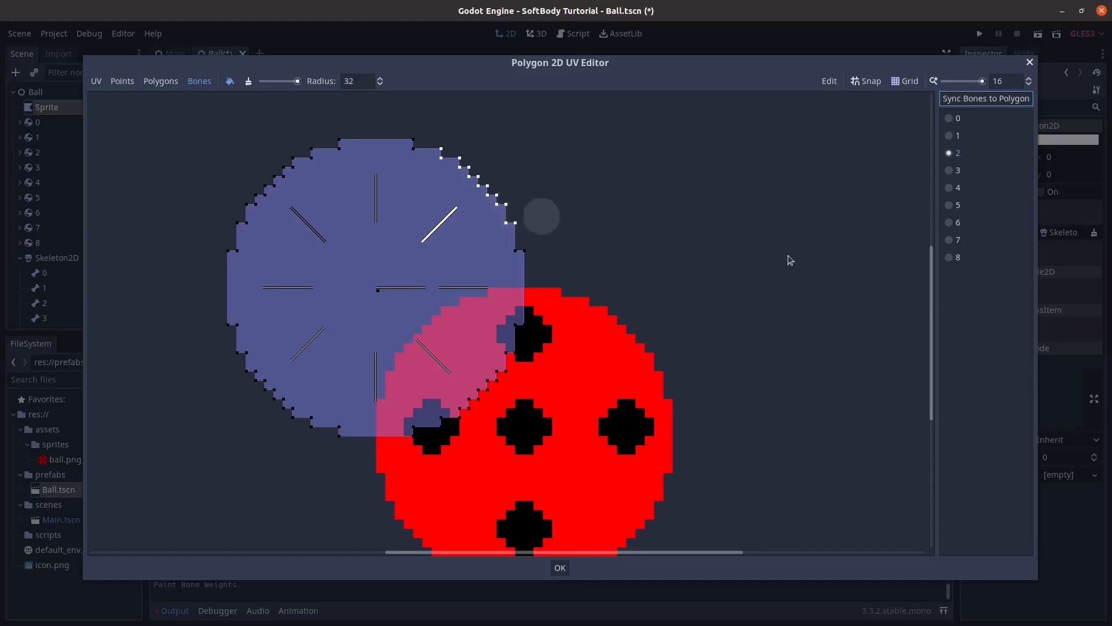
click(957, 170)
mouse_move(539, 243)
mouse_down()
mouse_move(508, 232)
mouse_move(521, 319)
mouse_move(568, 326)
mouse_up()
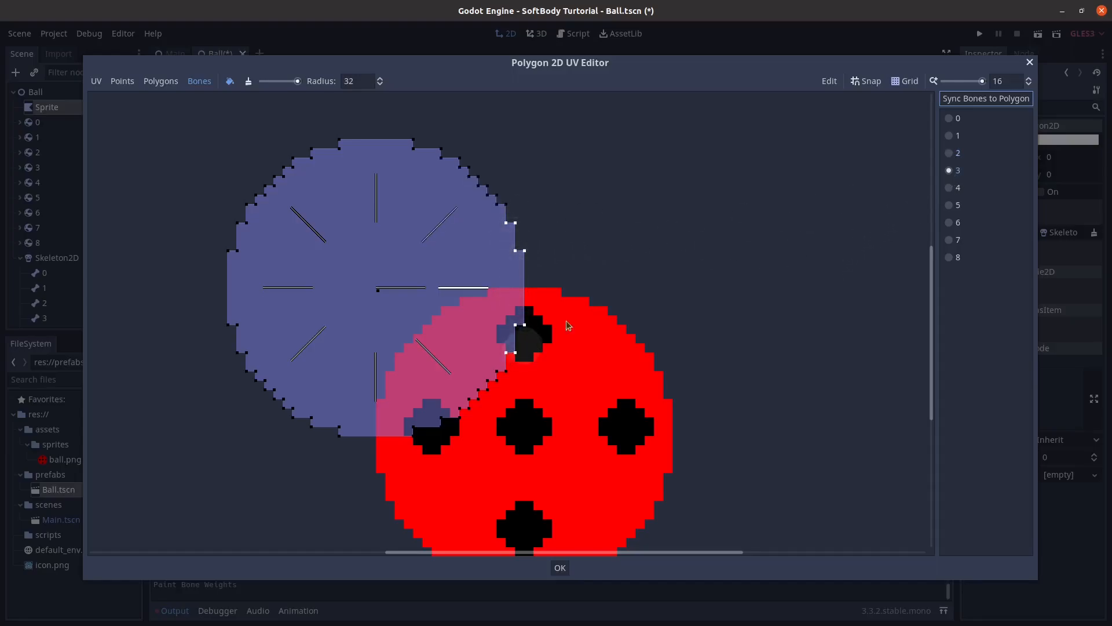
Step: Paint the weights of bones 4, 5 and 6 onto the polygon vertices along the ball's lower edge
click(953, 188)
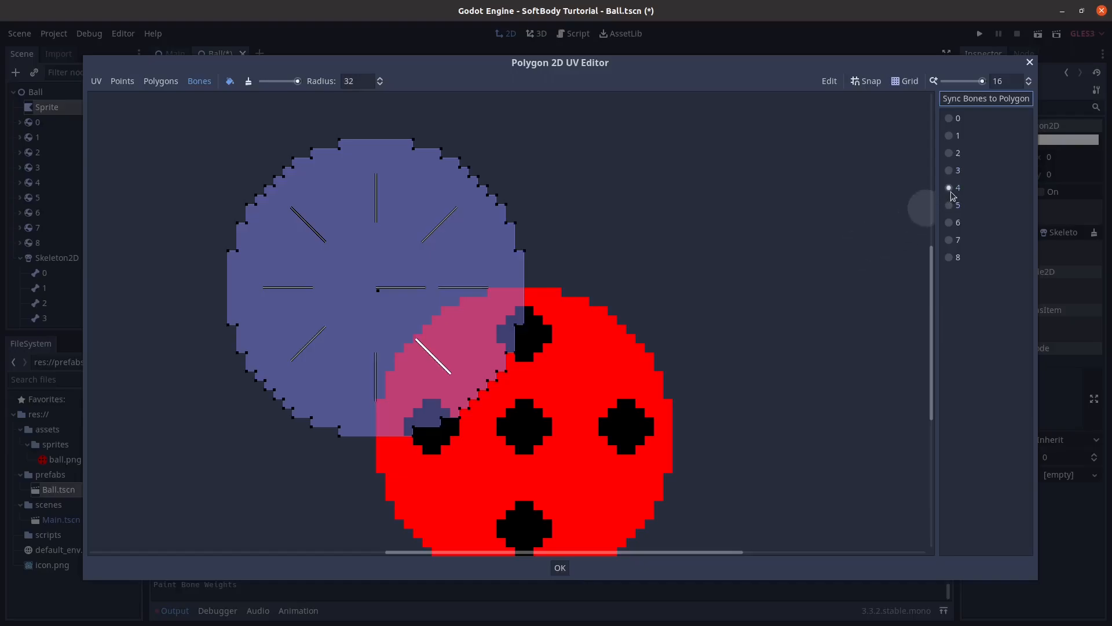
drag(492, 372, 447, 421)
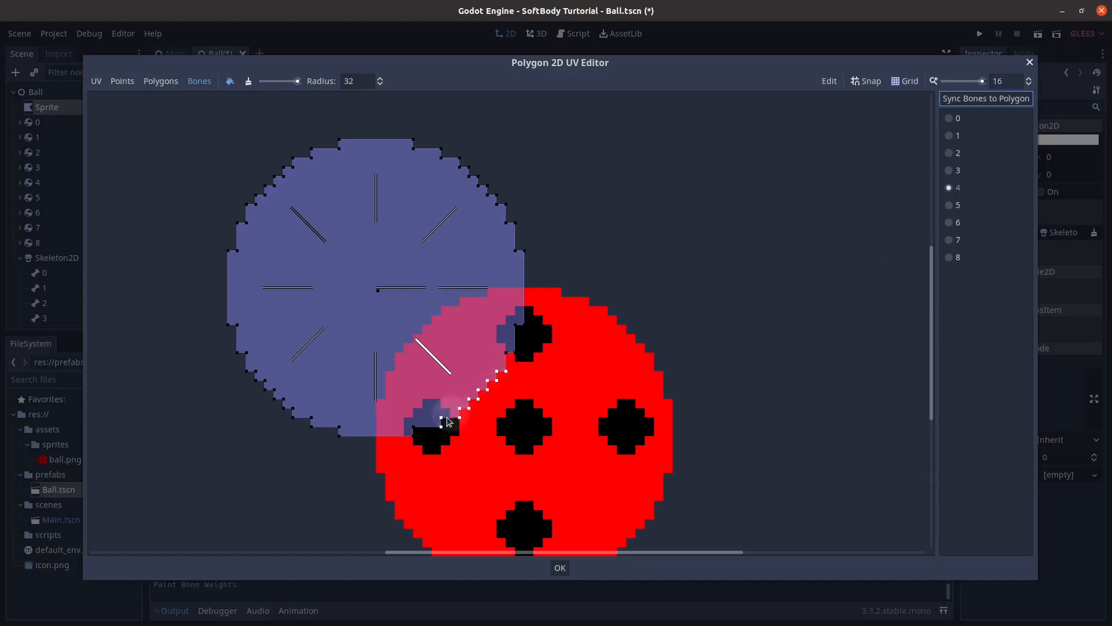
click(953, 205)
mouse_move(426, 425)
mouse_down()
mouse_move(325, 430)
mouse_move(280, 417)
mouse_move(268, 394)
mouse_up()
click(950, 224)
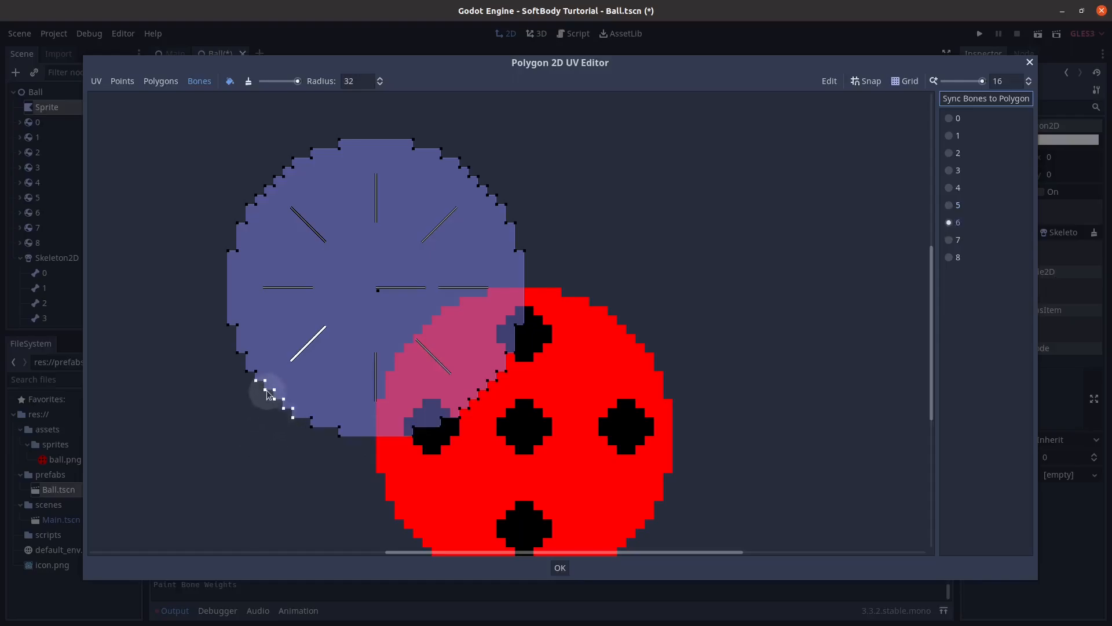
Step: Paint bone 7's weights on the ball's left edge vertices and bone 8's on the upper-left edge vertices
click(953, 240)
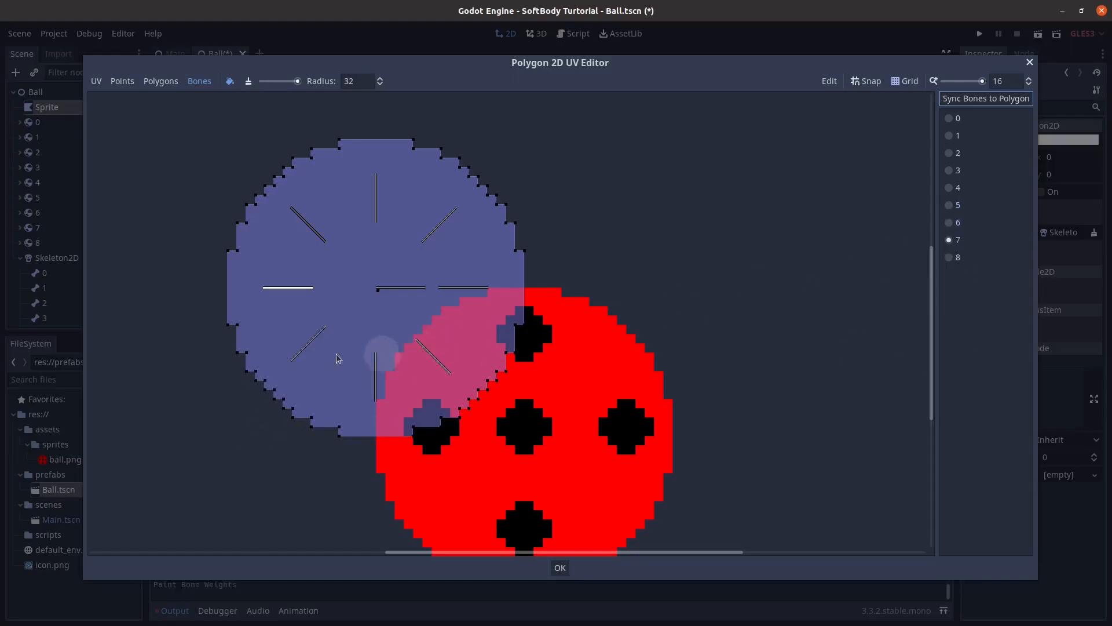
mouse_move(208, 338)
mouse_down()
mouse_move(231, 347)
mouse_move(235, 236)
mouse_up()
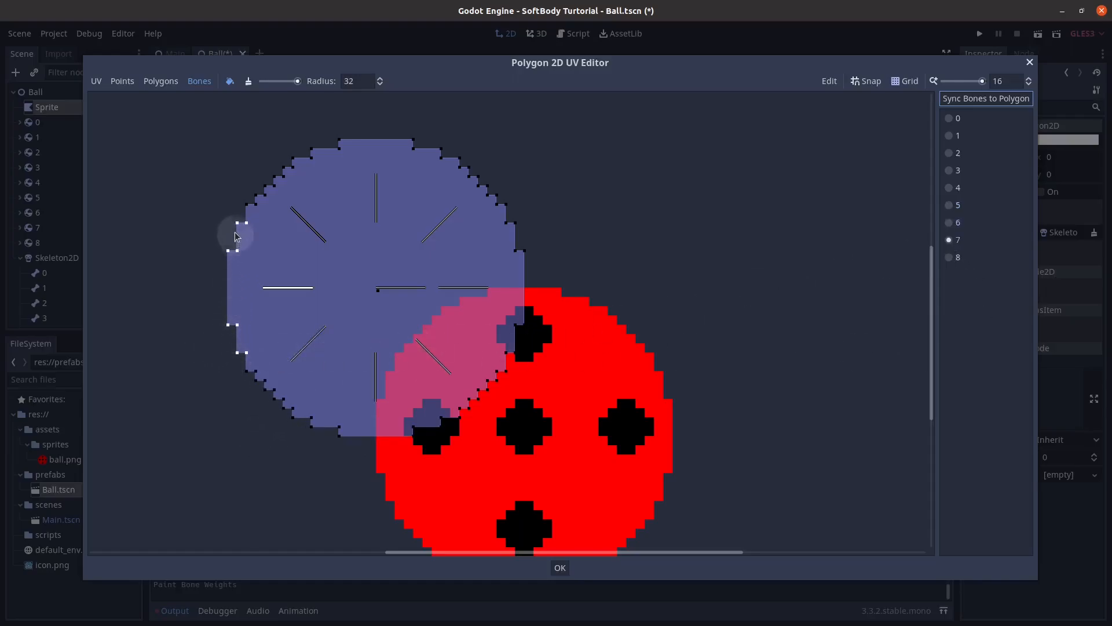
click(950, 257)
drag(233, 191, 282, 178)
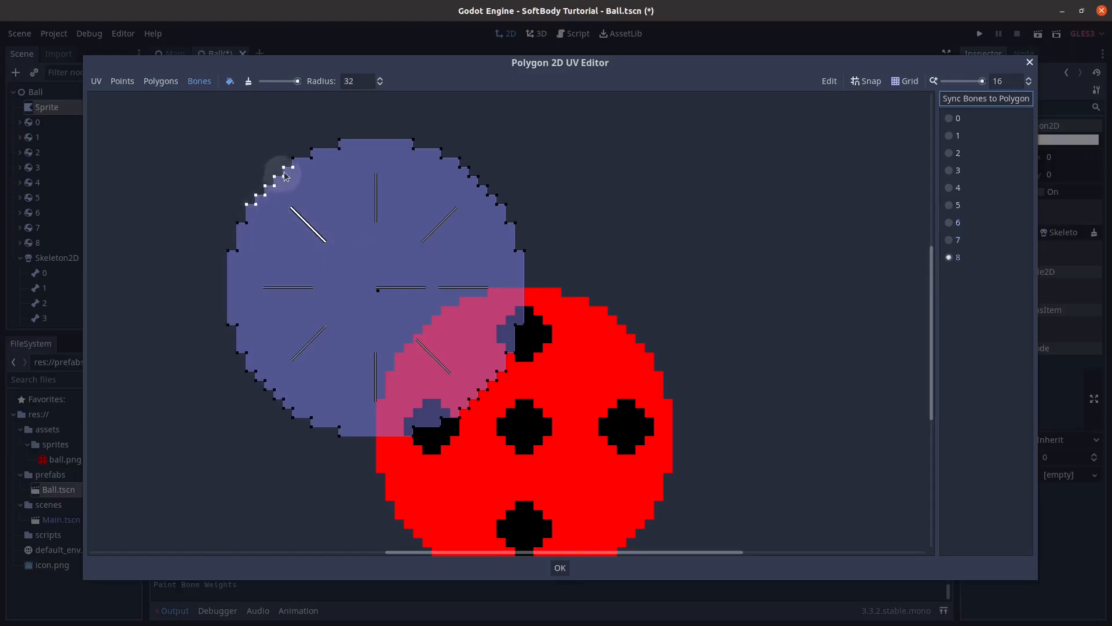
Step: Check the painted vertices of several bones and extend bone 3's weights onto the neighbouring vertices above and below
click(950, 118)
click(951, 136)
click(950, 189)
click(950, 223)
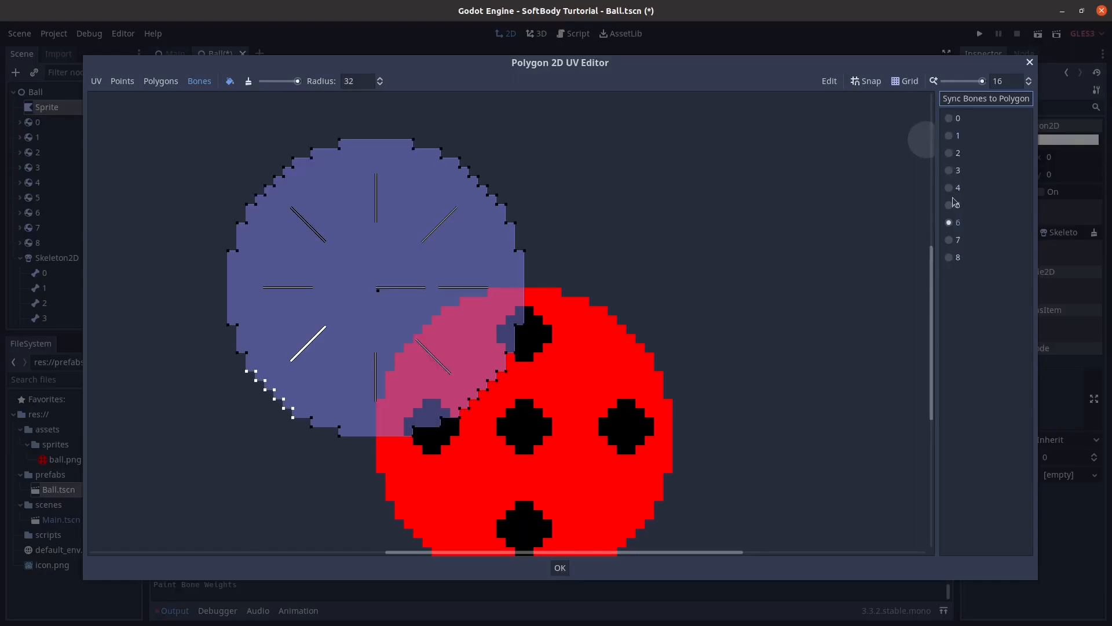
click(948, 136)
click(950, 153)
click(950, 171)
mouse_move(512, 221)
mouse_down()
mouse_move(506, 212)
mouse_move(527, 331)
mouse_move(511, 372)
mouse_up()
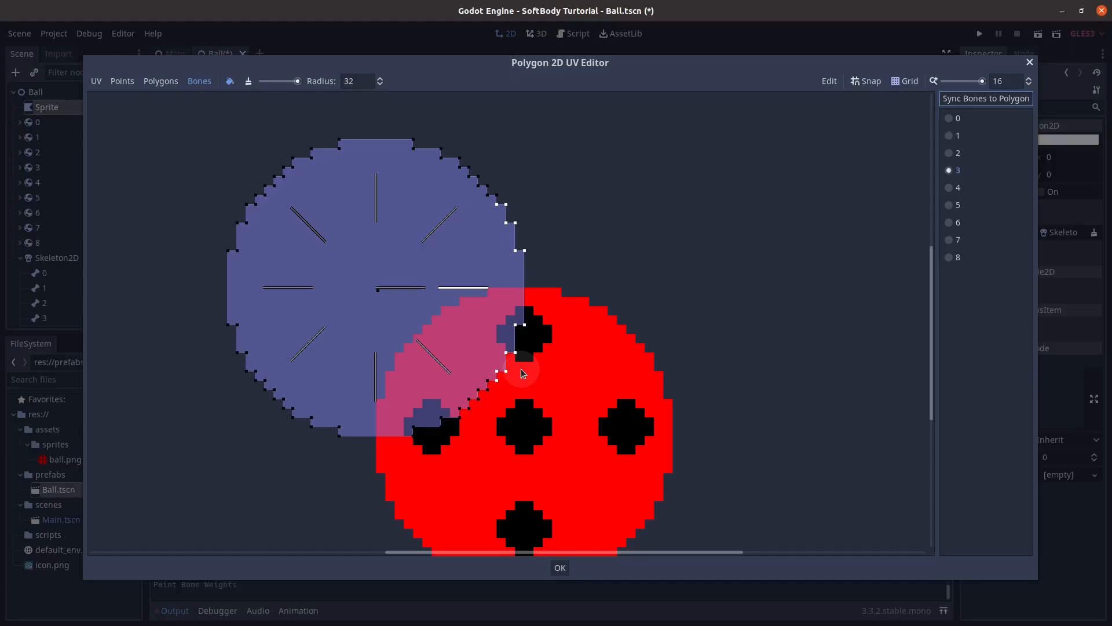
Step: Extend the weights of bones 5 and 7 onto their neighbouring edge vertices and close the UV editor
click(956, 205)
mouse_move(432, 415)
mouse_down()
mouse_move(449, 418)
mouse_move(294, 420)
mouse_move(308, 412)
mouse_up()
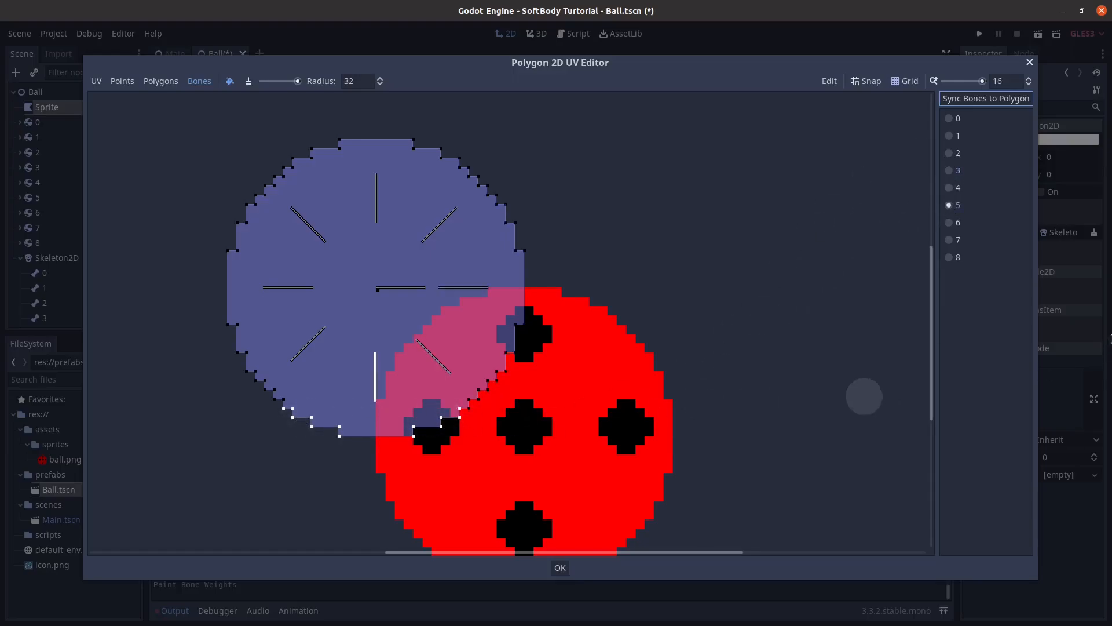
click(967, 227)
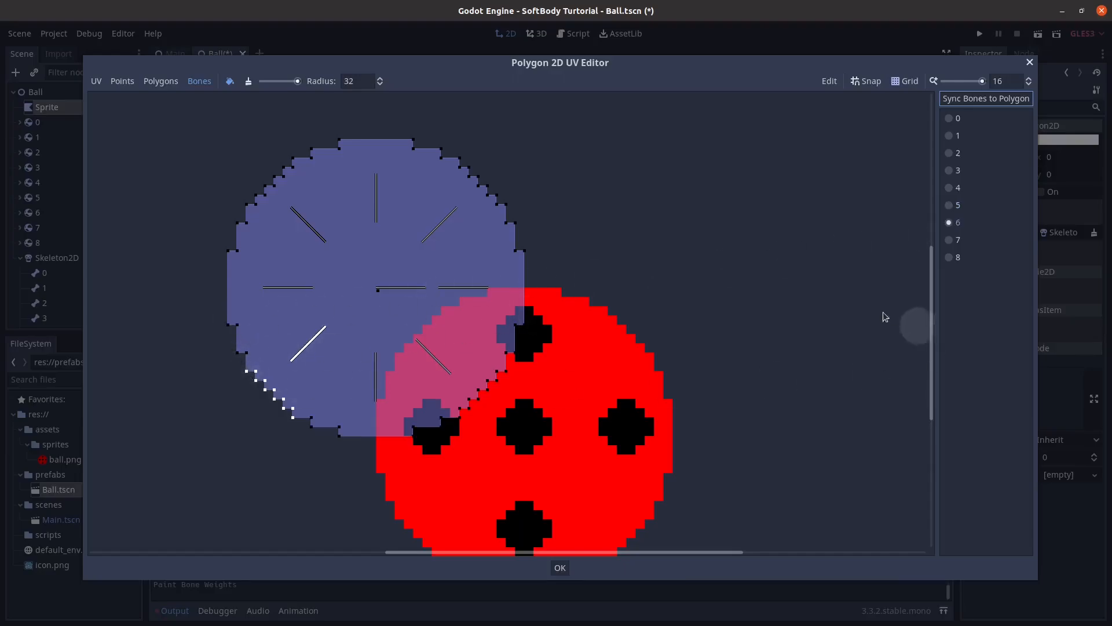
click(957, 257)
click(959, 240)
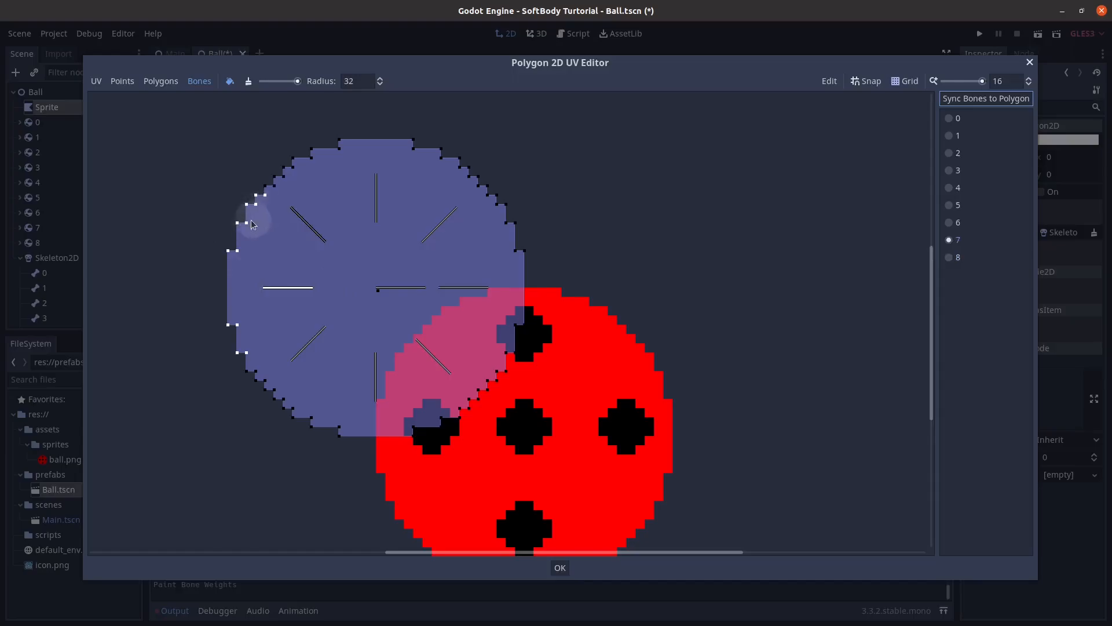
click(248, 373)
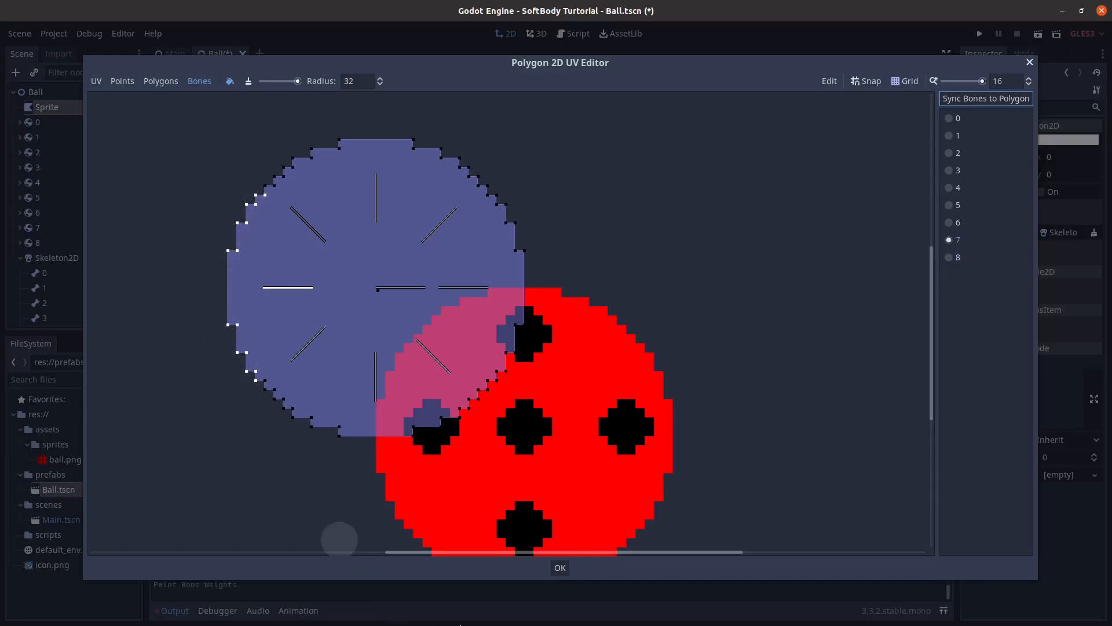
click(562, 571)
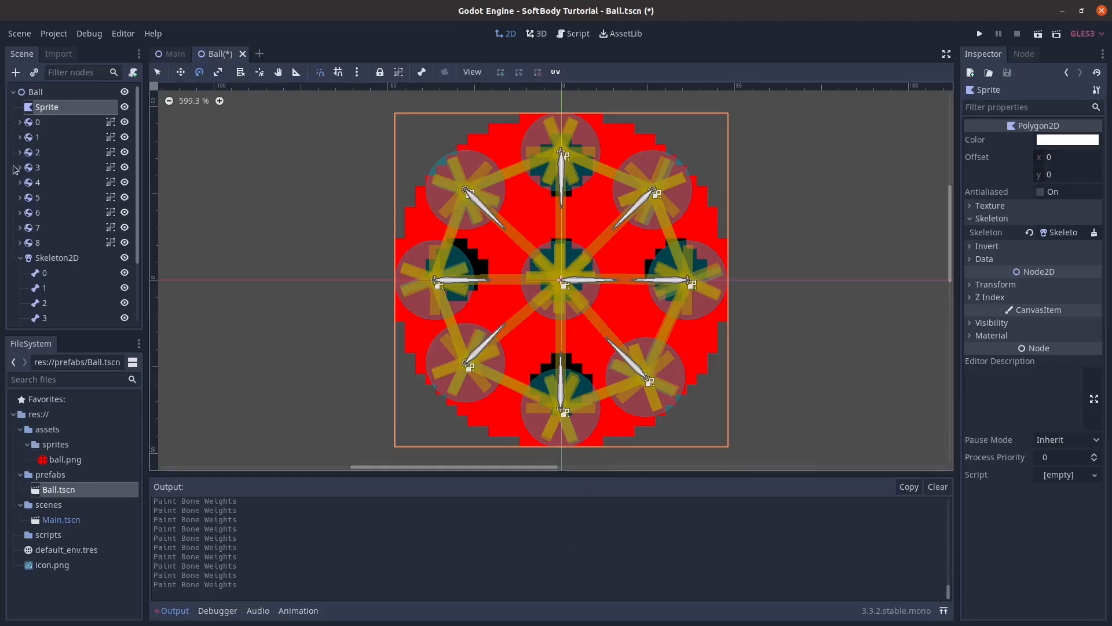
Step: Test the polygon's deformation by moving bone 2 outward twice, undo both moves and save the Ball scene
click(53, 273)
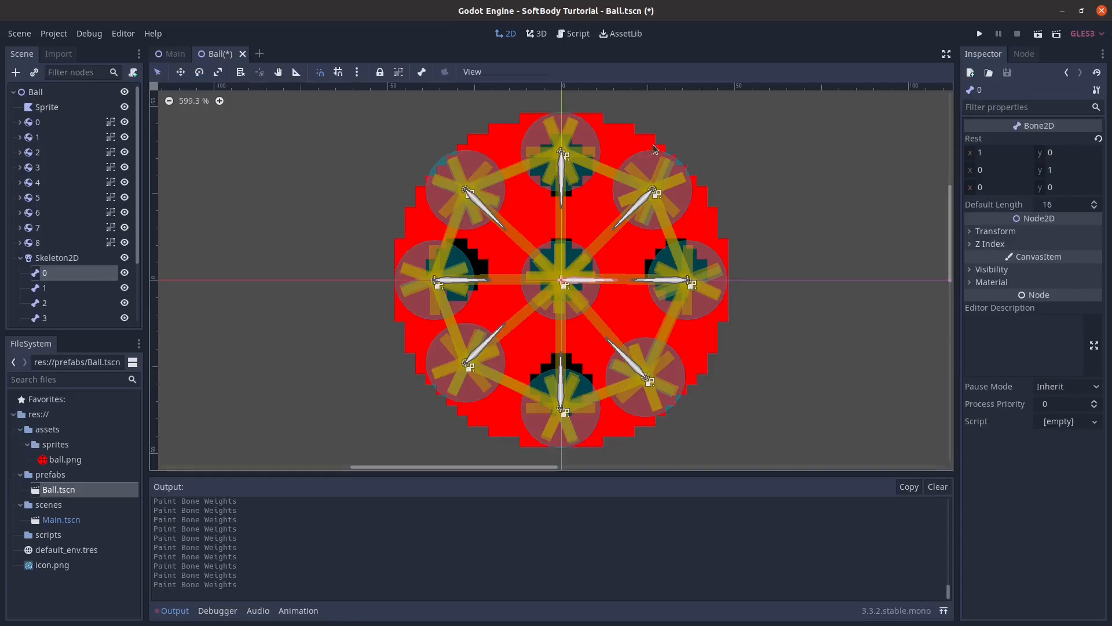
drag(644, 200, 719, 146)
scroll(630, 219, down, 3)
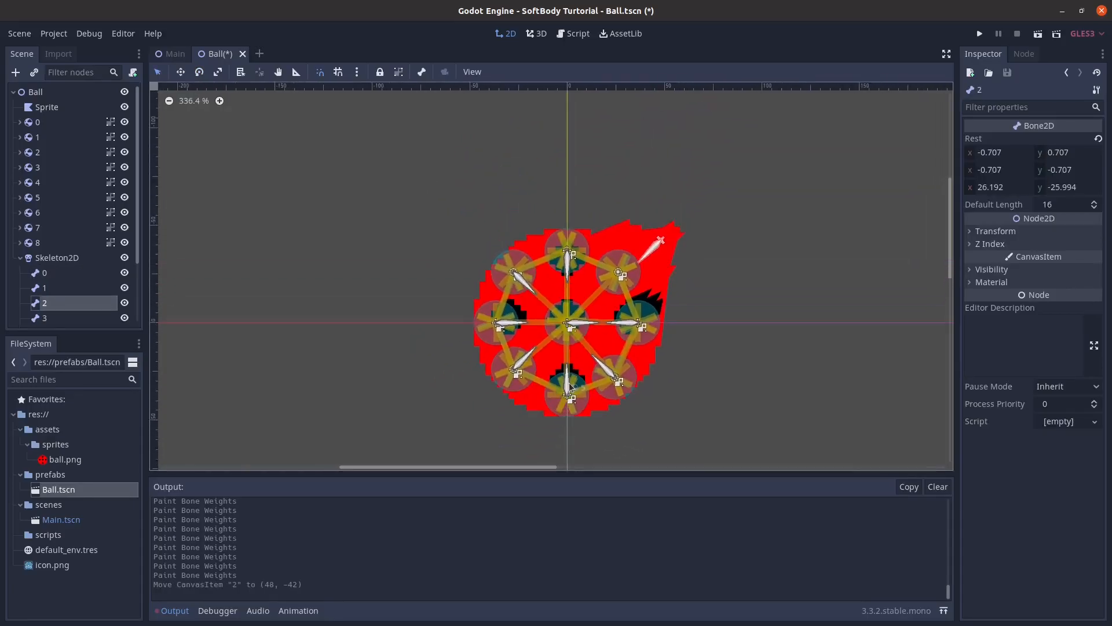
drag(645, 259, 716, 234)
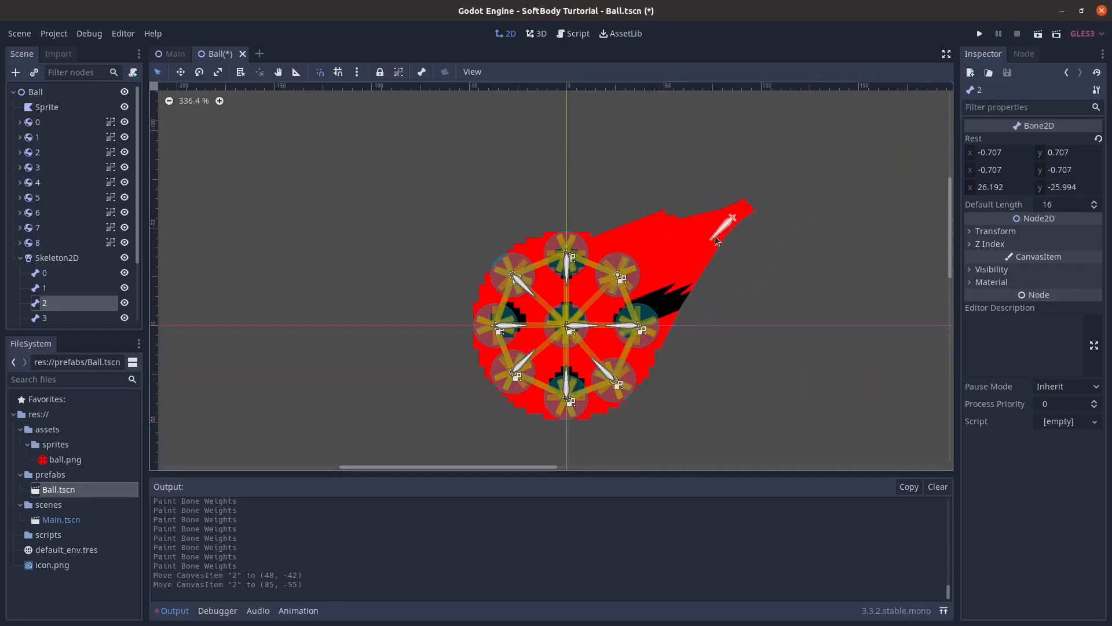
key(ctrl+z)
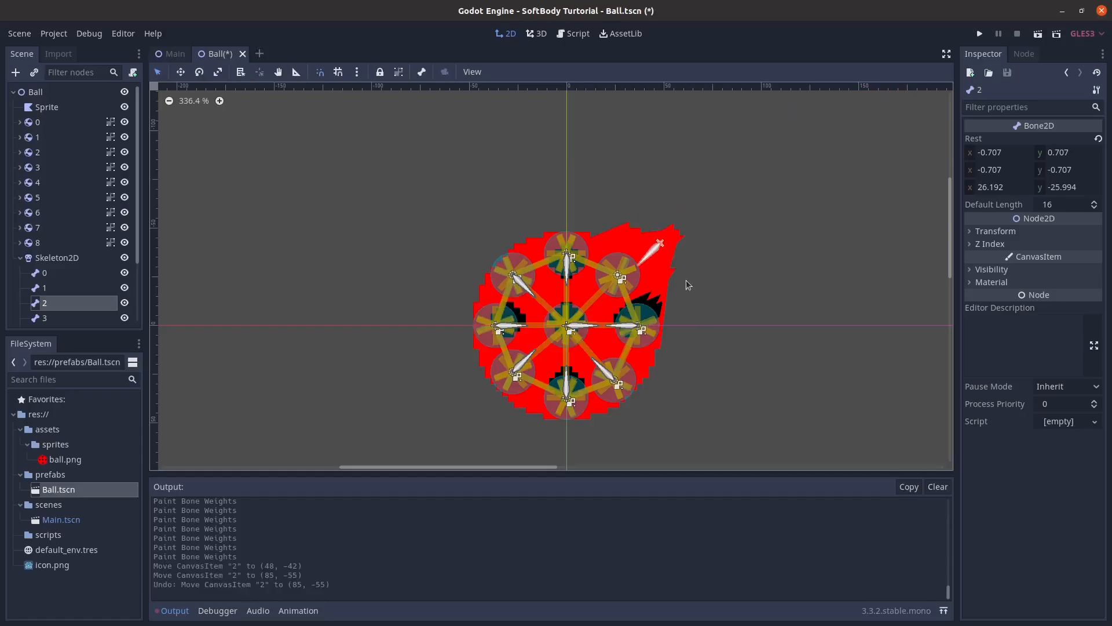
key(ctrl+z)
key(ctrl+s)
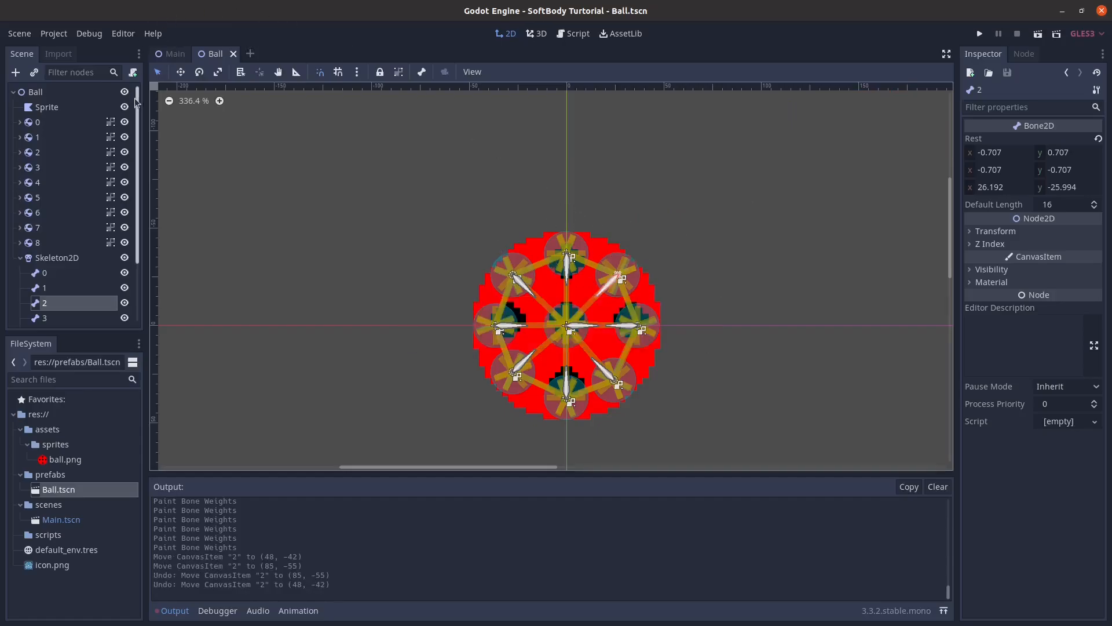
Step: Attach a new GDScript named Ball.gd, stored in res://scripts, to the Ball root node
click(43, 93)
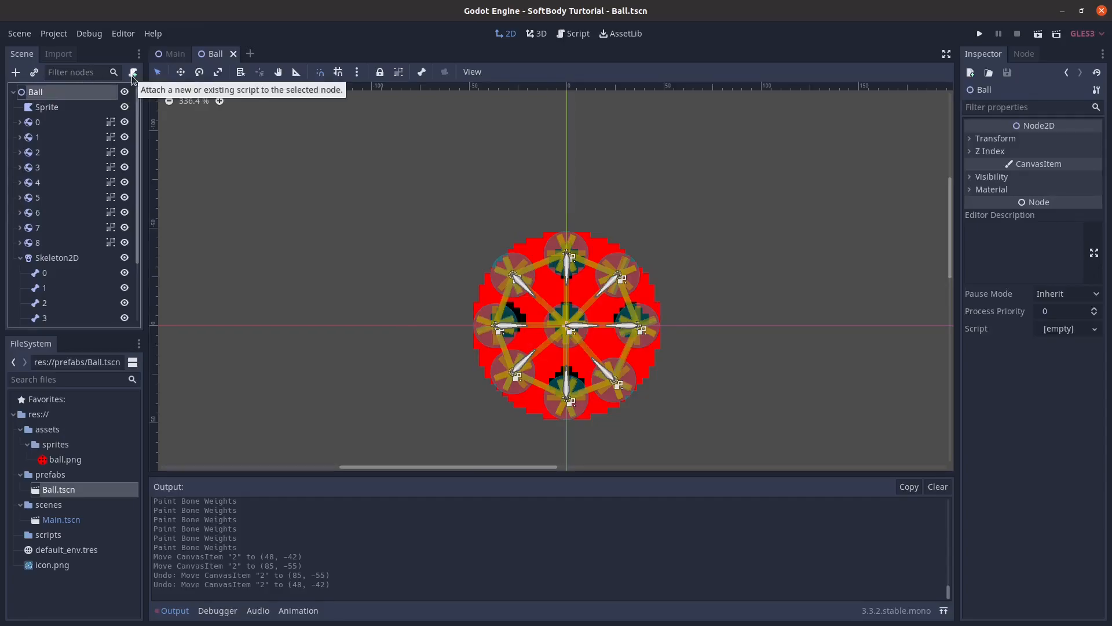
click(133, 74)
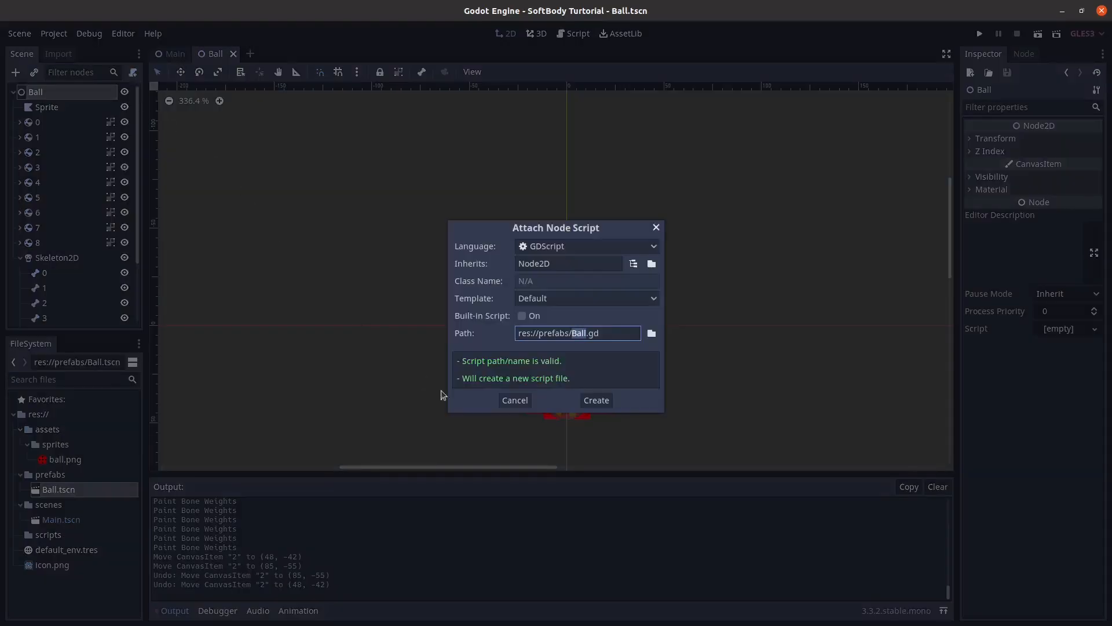
click(655, 334)
click(179, 109)
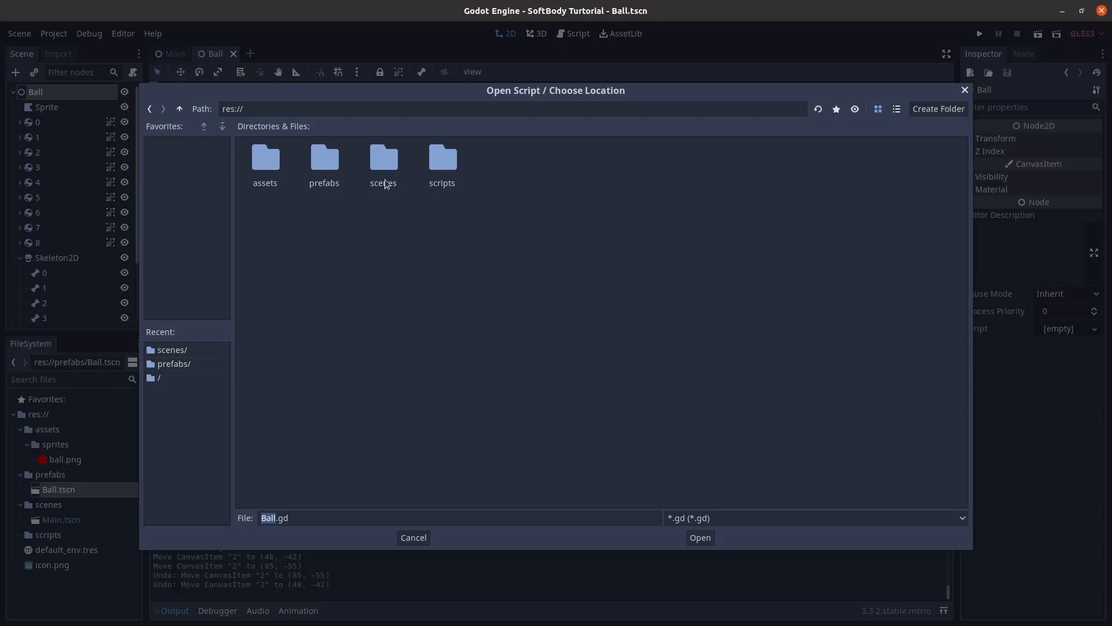
double_click(429, 172)
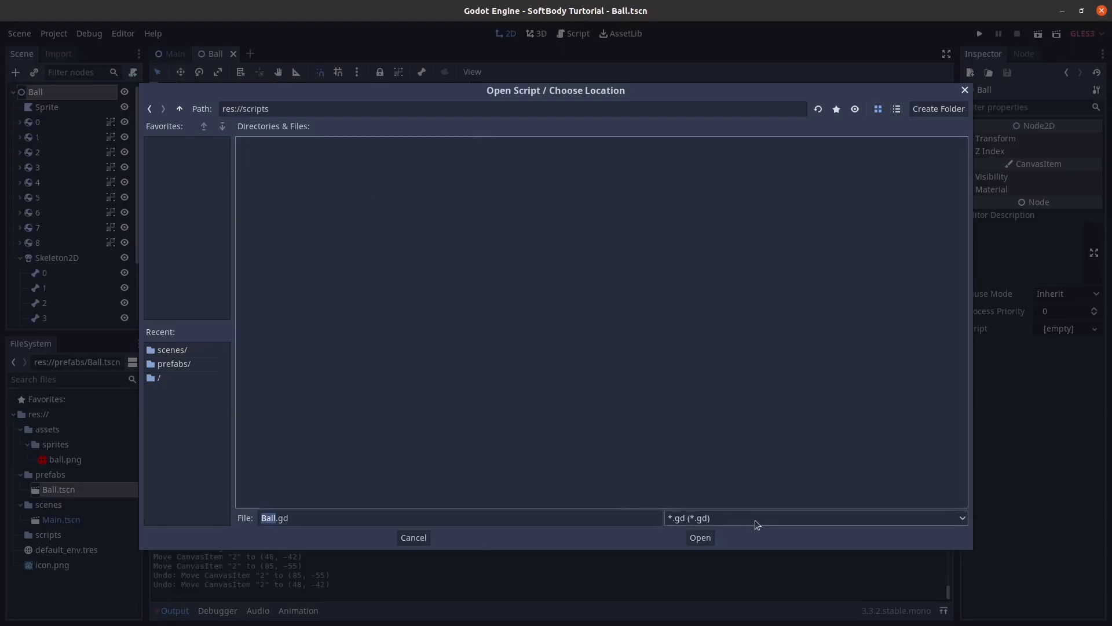
click(700, 538)
click(596, 400)
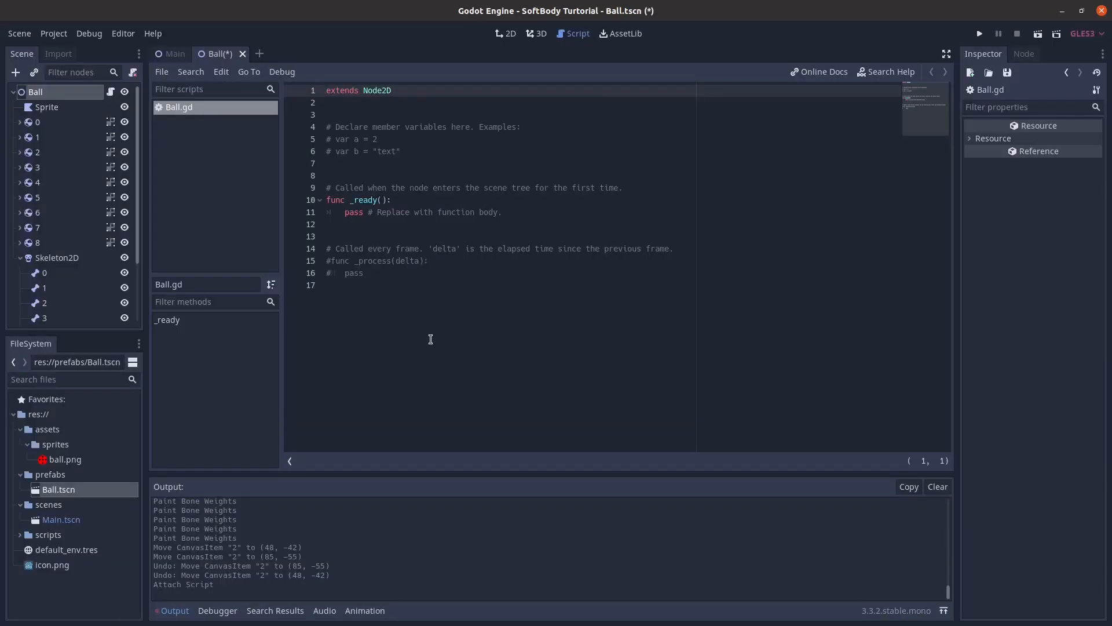
Step: Delete all template code below extends Node2D in Ball.gd and save
drag(327, 285, 282, 125)
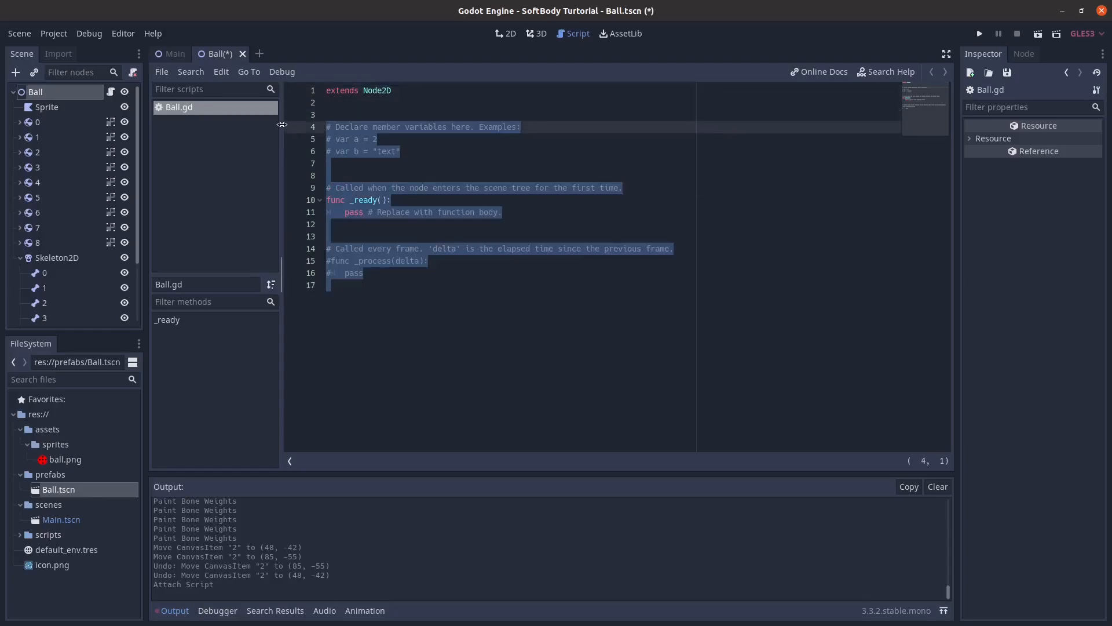
key(BackSpace)
key(ctrl+s)
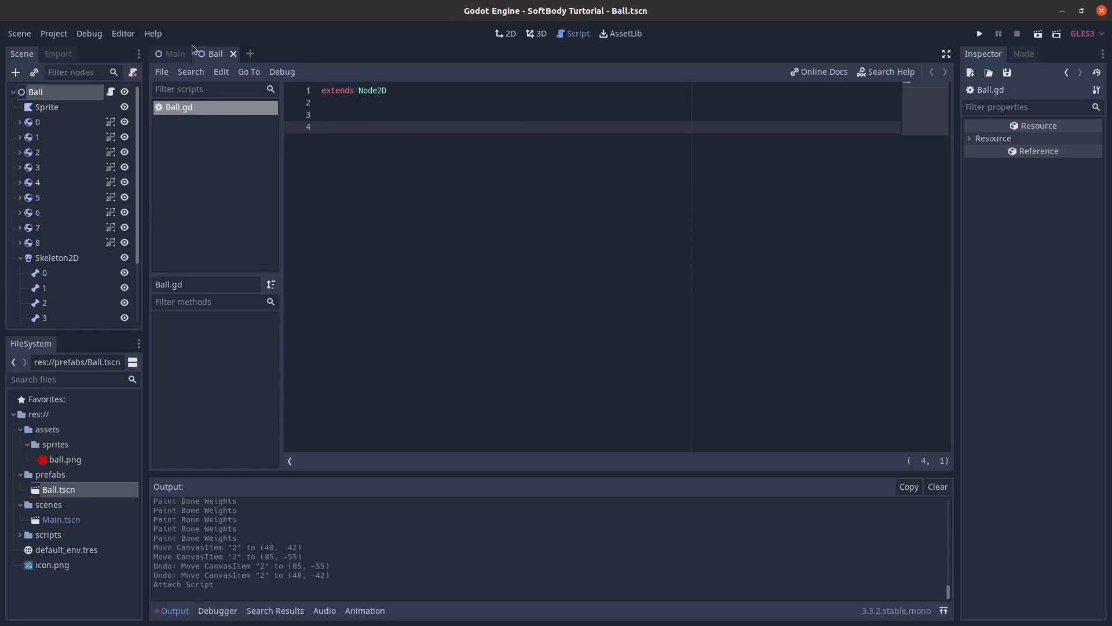
Step: Review the ball's bones in the 2D view, then add a _physics_process(delta) function to Ball.gd and save
click(502, 33)
scroll(503, 262, up, 5)
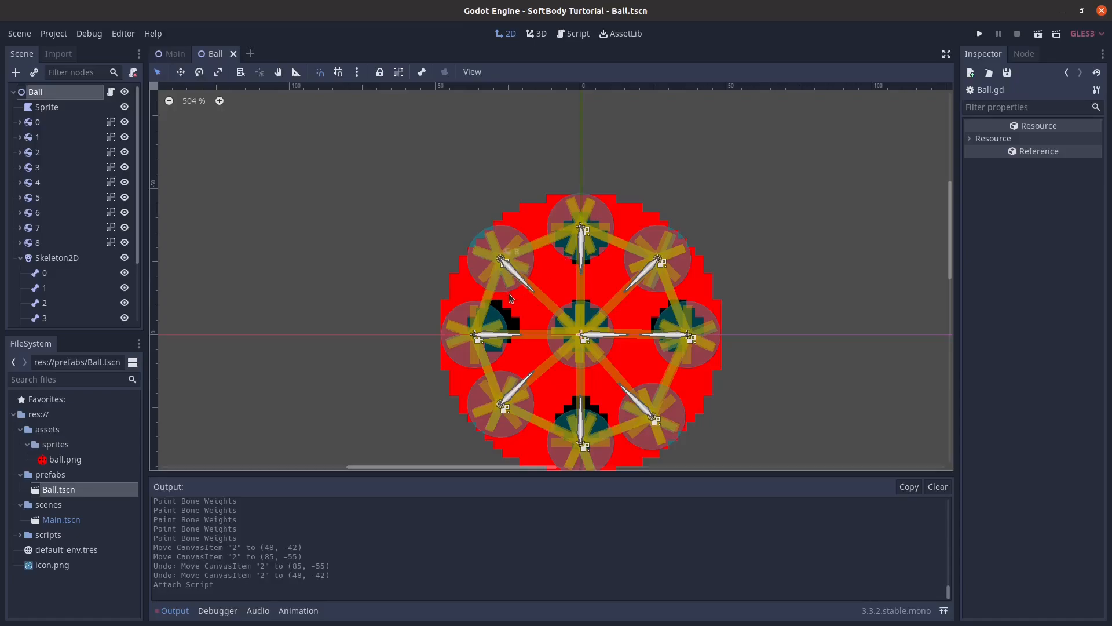
click(562, 37)
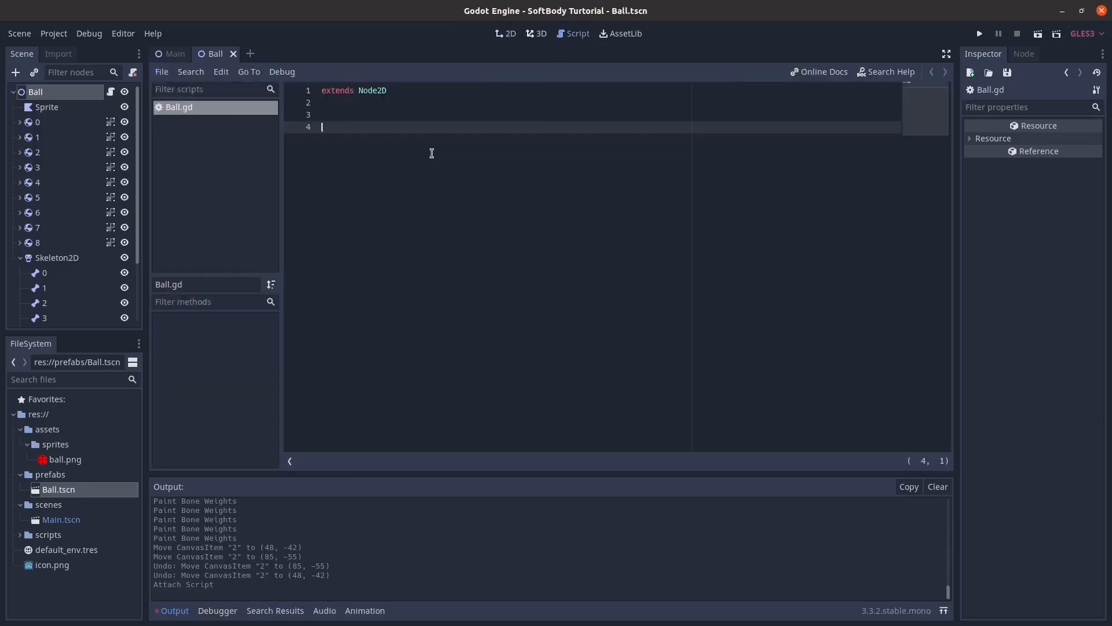
text(func _p)
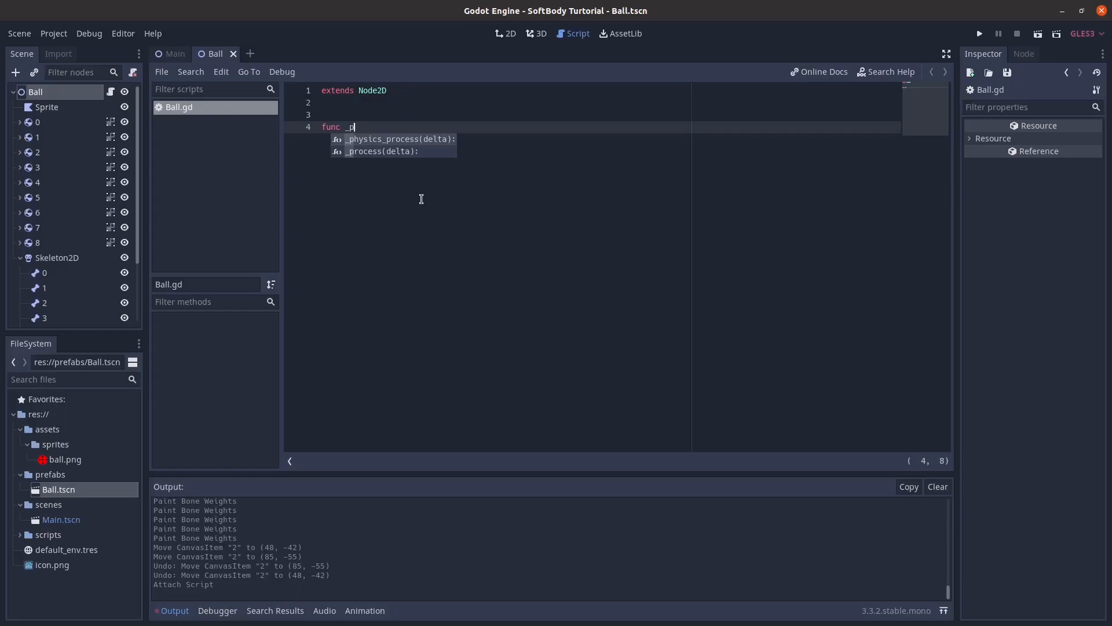
key(Return)
key(Return)
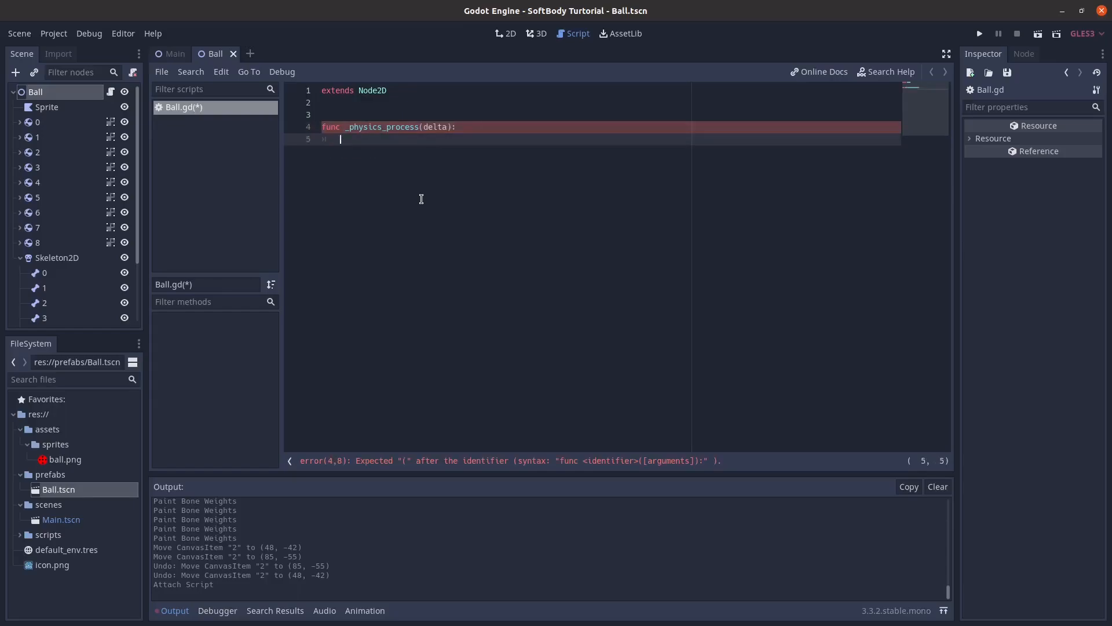
key(ctrl+s)
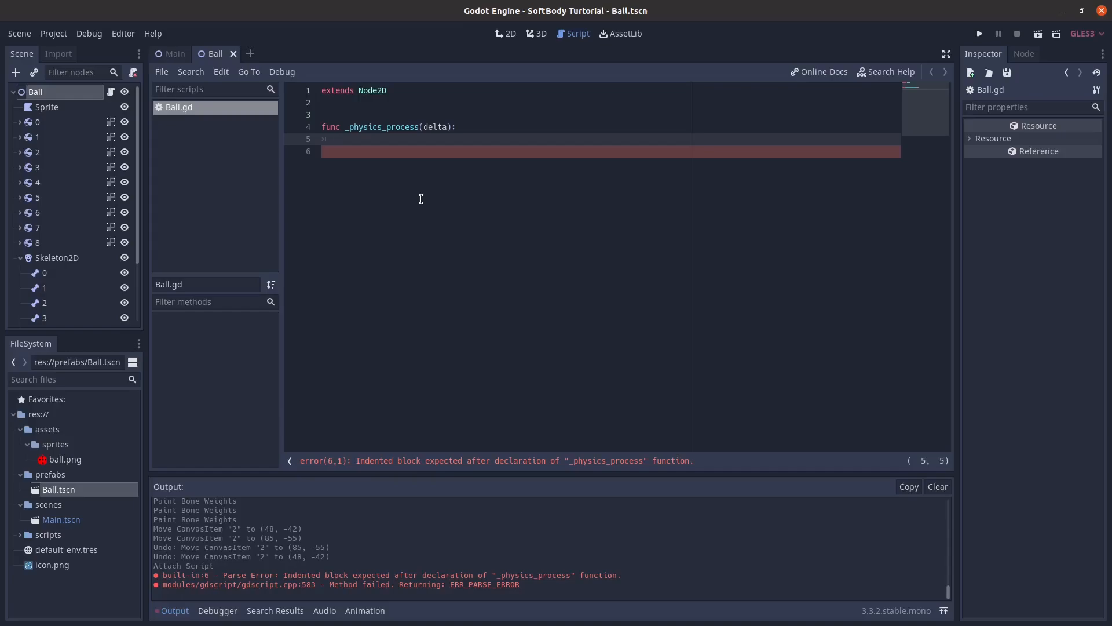
Step: Add the loop header for i in 9: inside _physics_process and start its indented body
text(for)
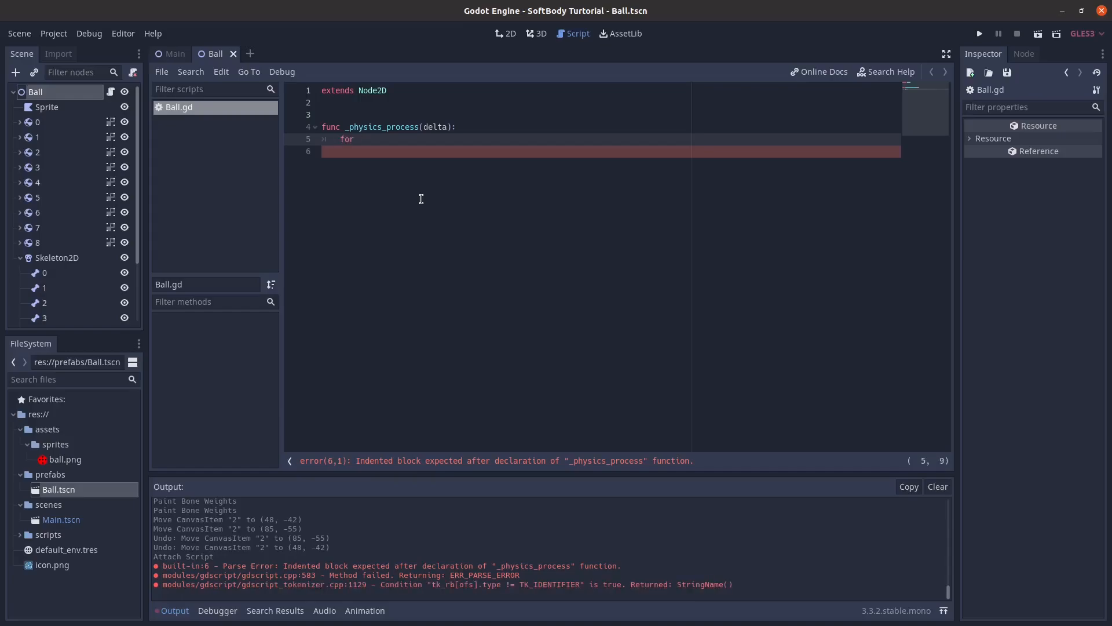
text( i in )
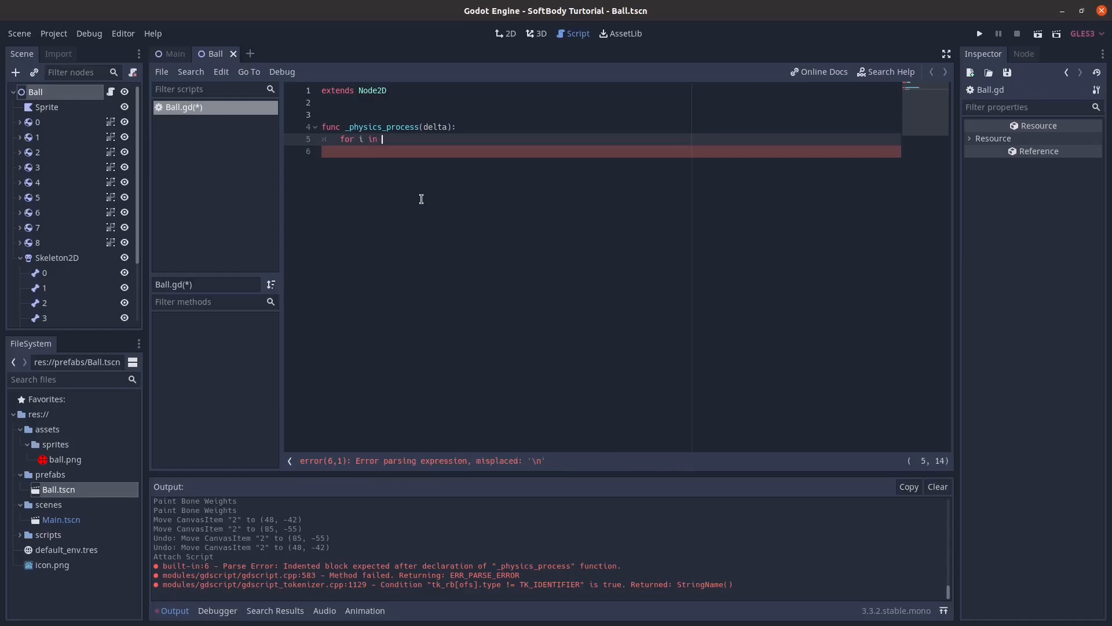
text(9)
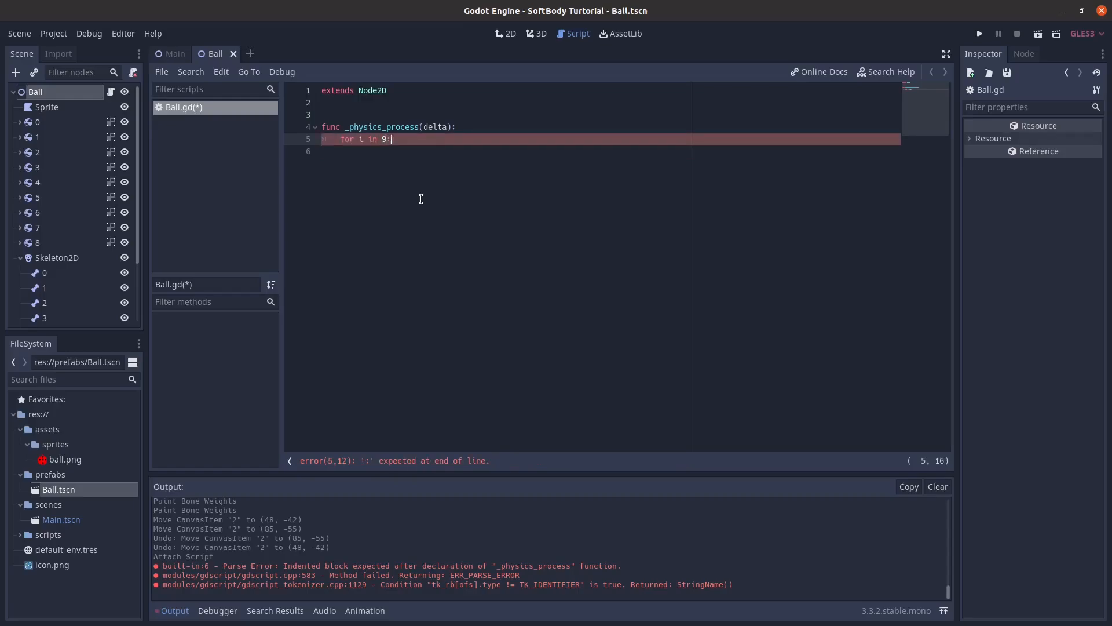
text(:)
key(Return)
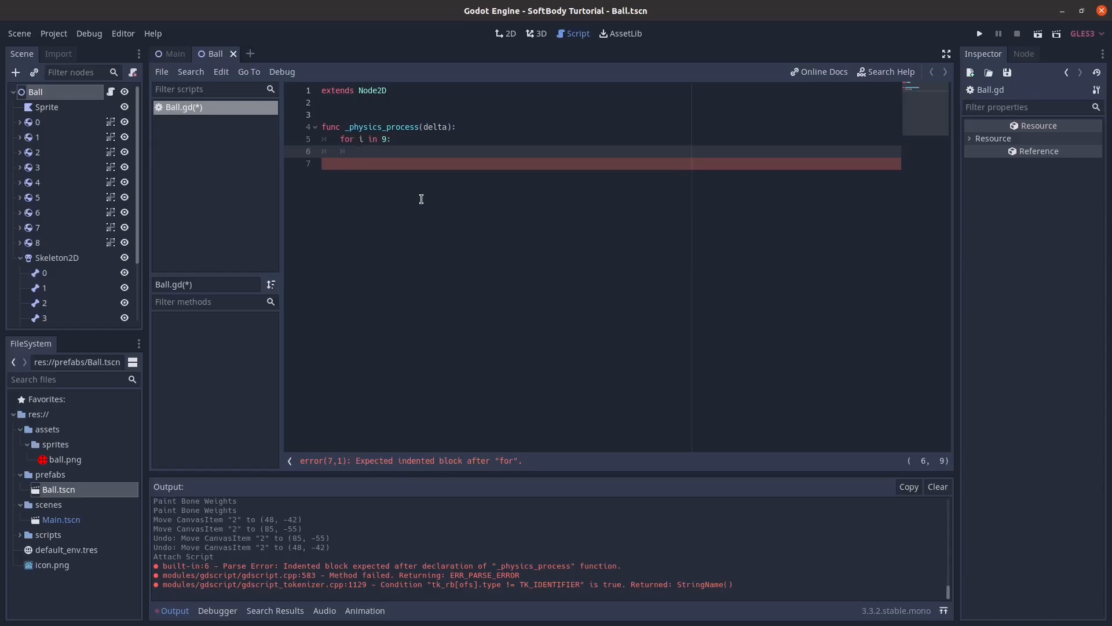
Step: Write get_node("Skeleton2D/" + i as String).global_position = in the loop body as the assignment's target
text(get)
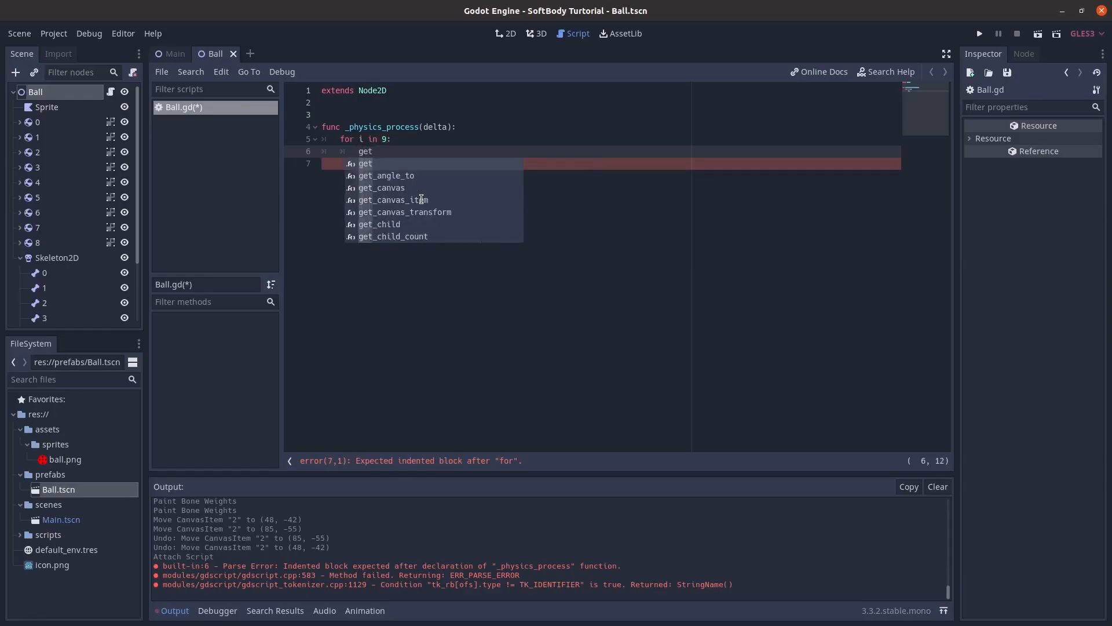
text(_node)
key(Return)
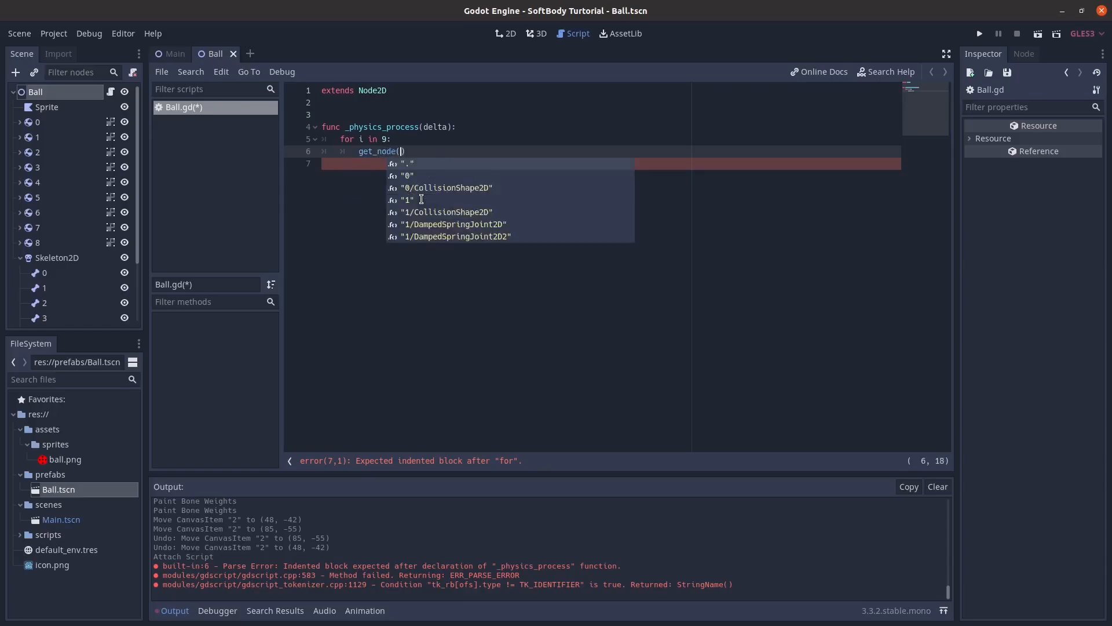
text("sk)
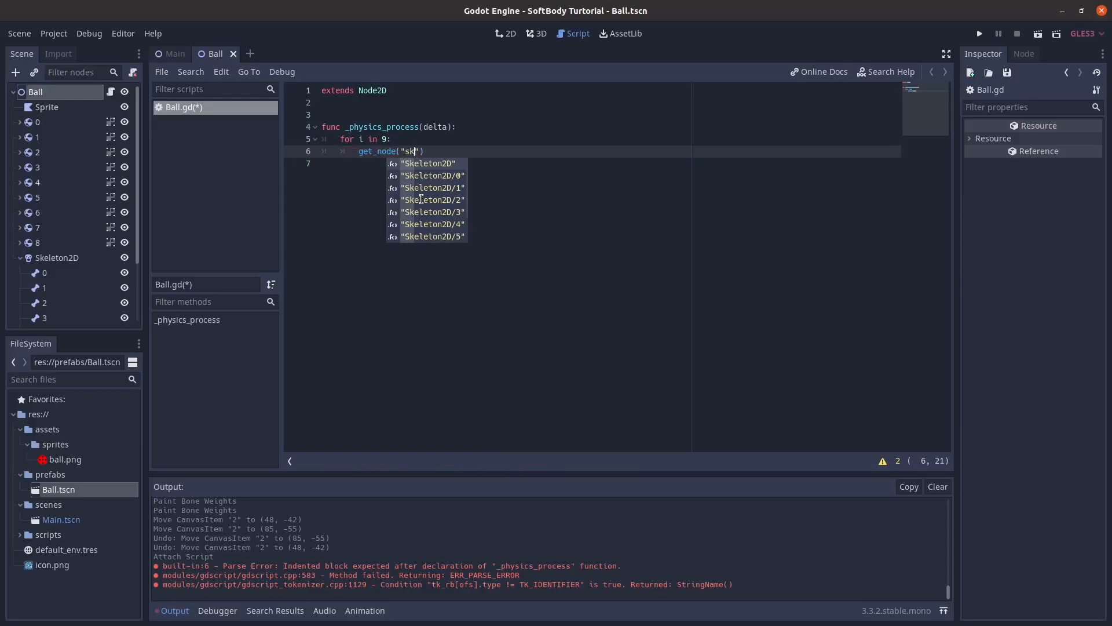
key(Down)
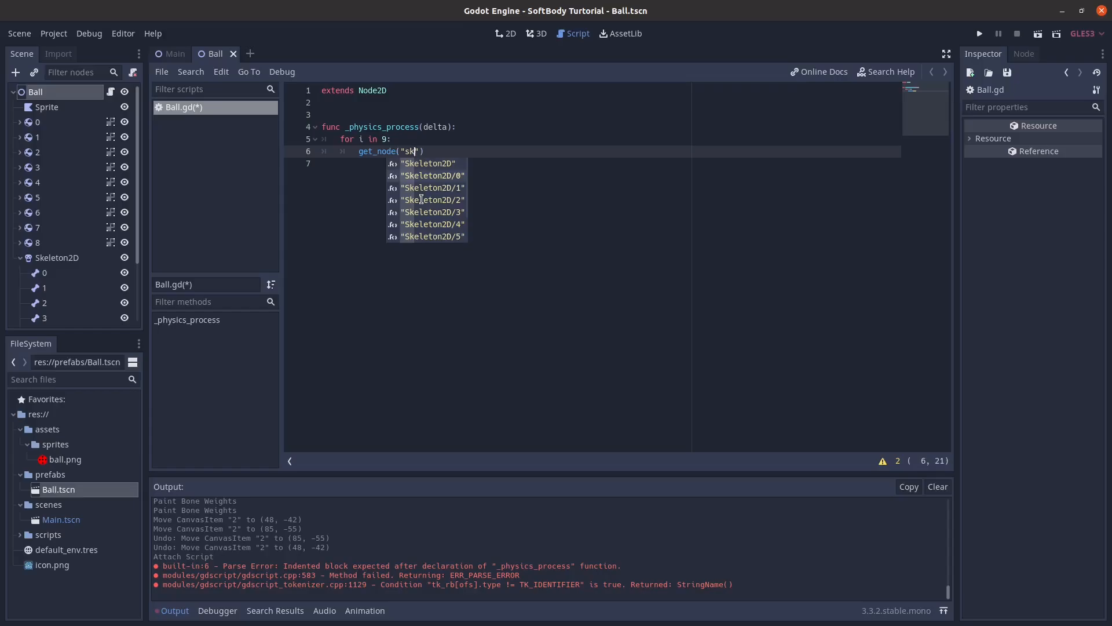
key(Return)
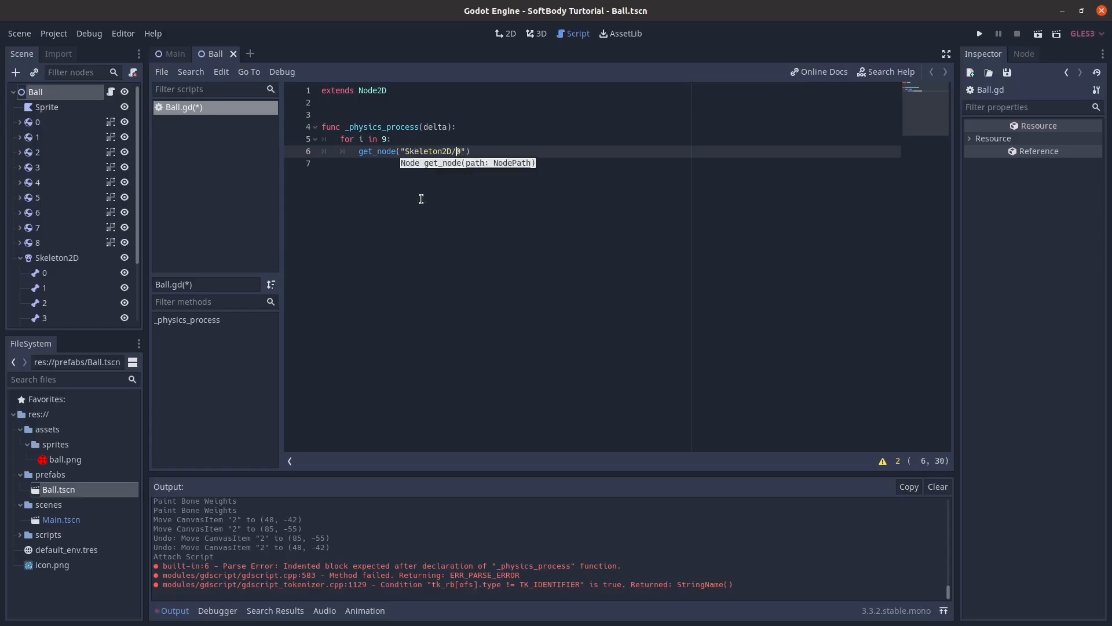
key(End)
key(Left)
key(Left)
key(BackSpace)
text(+ )
text(i as )
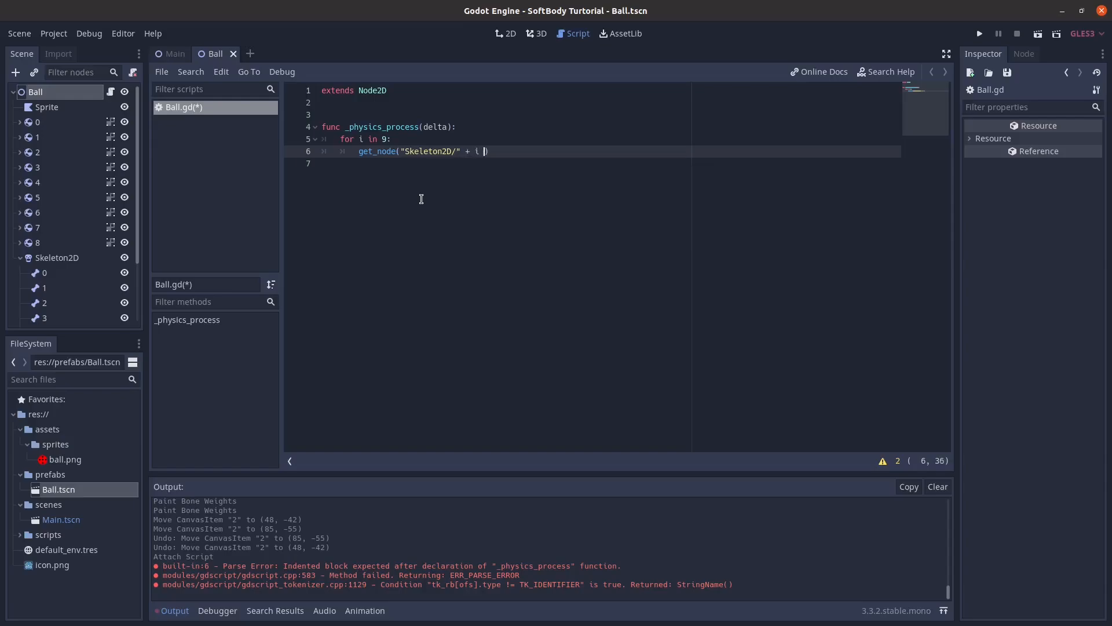
text(String).glov)
key(BackSpace)
text(bal_position = )
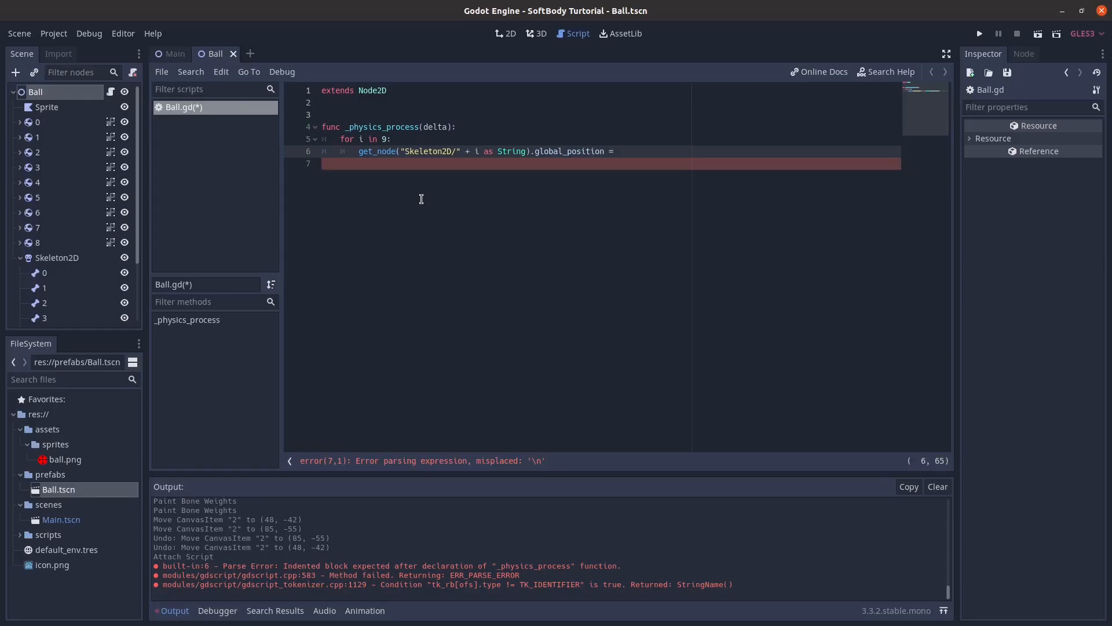
Step: Complete the bone position assignment with get_node(i as String).global_position and save the script
text(get_)
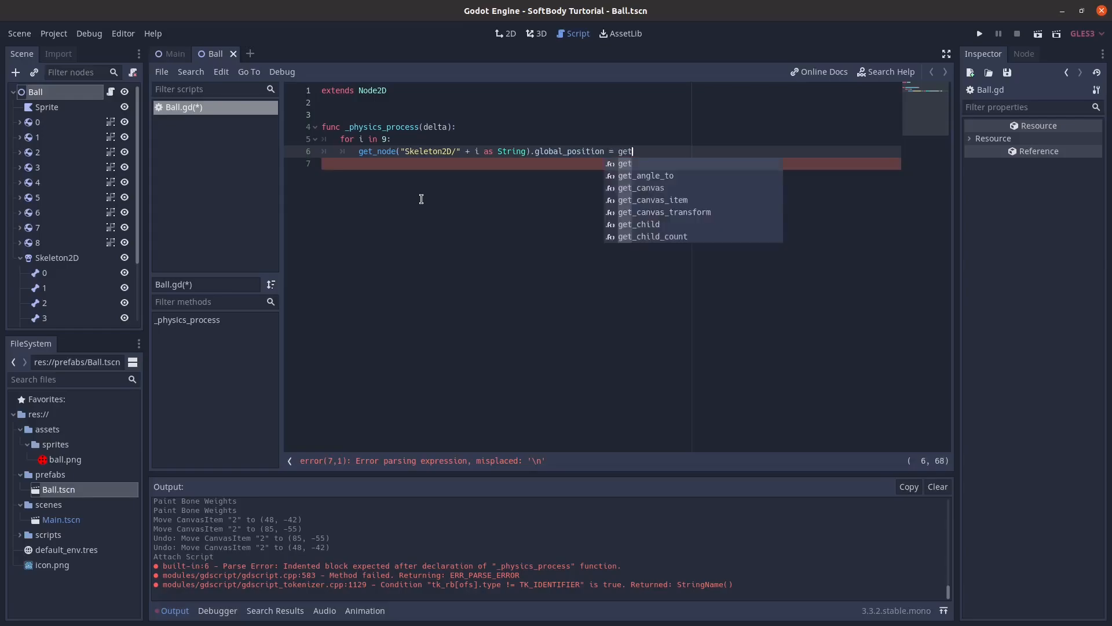
text(n)
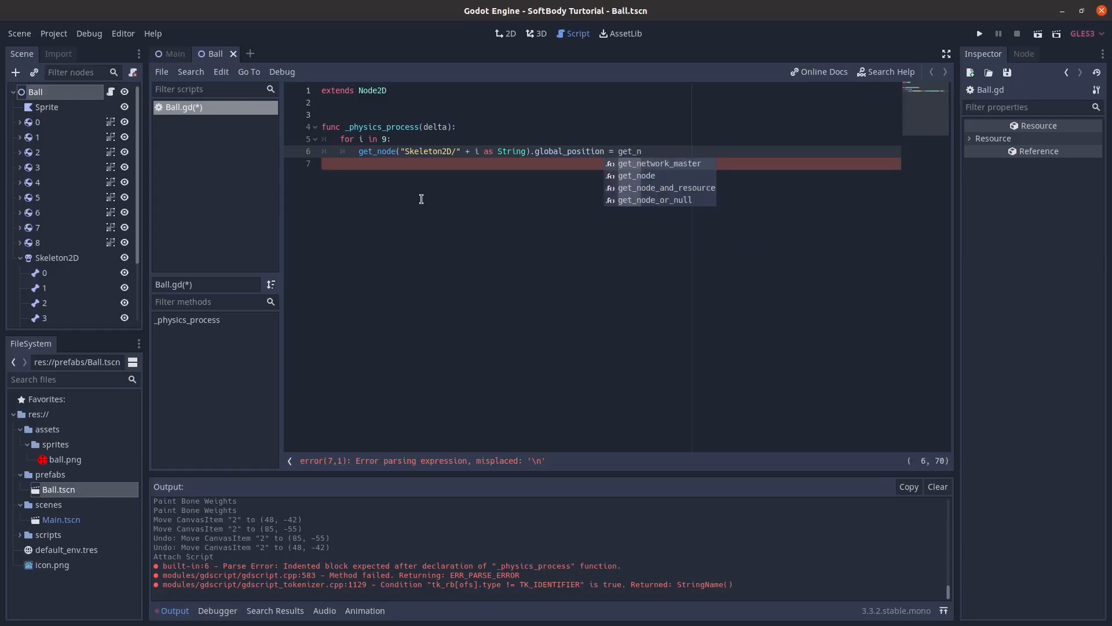
key(Down)
key(Return)
key(Down)
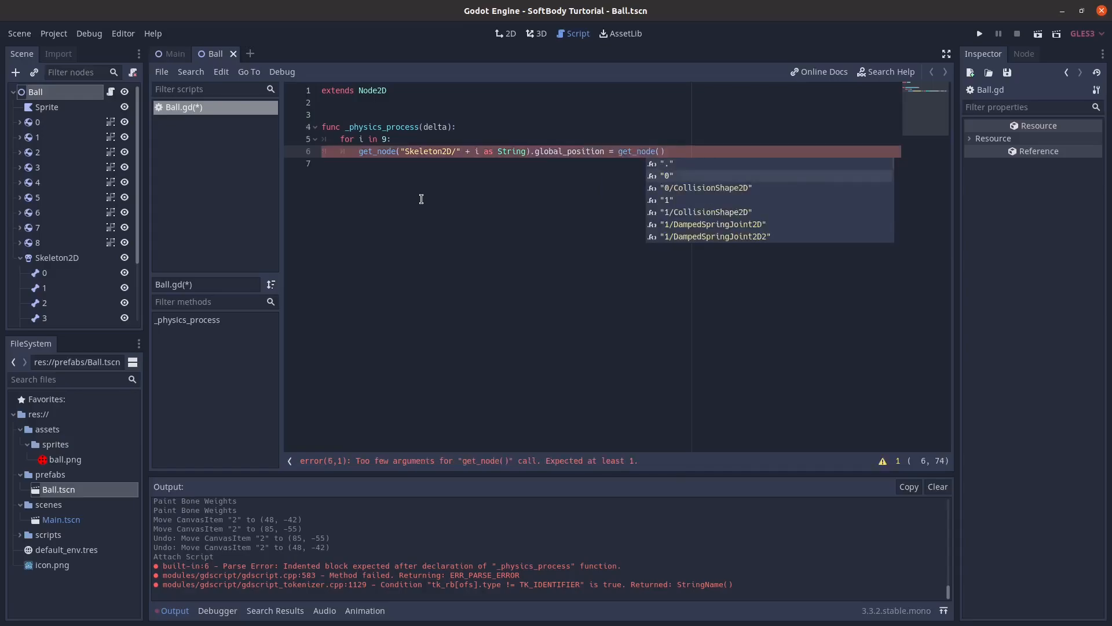
text(i as )
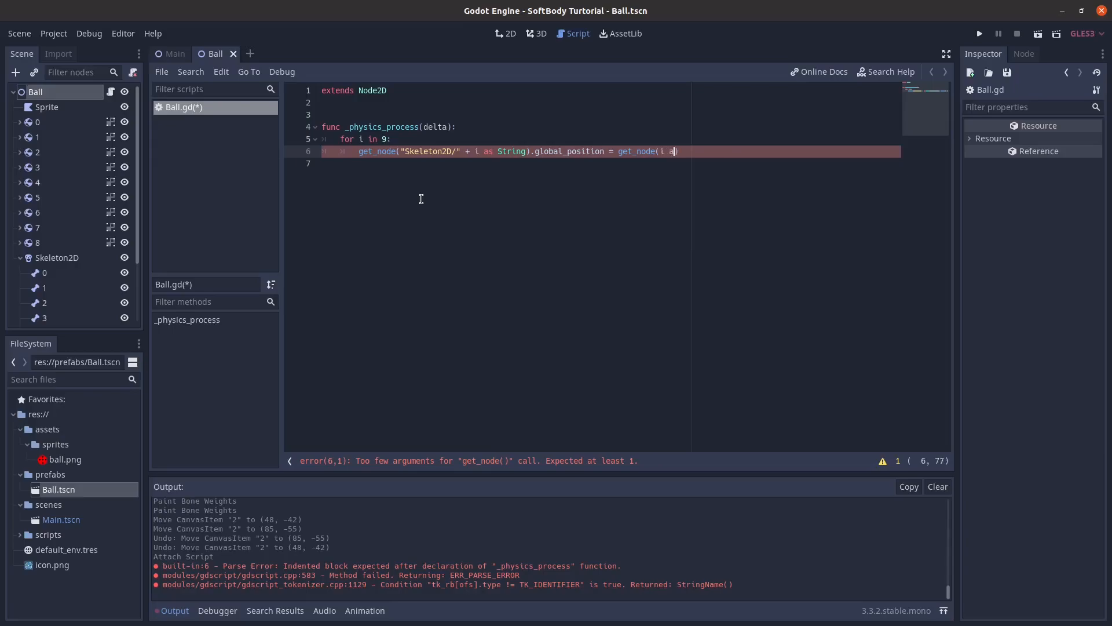
text(String)
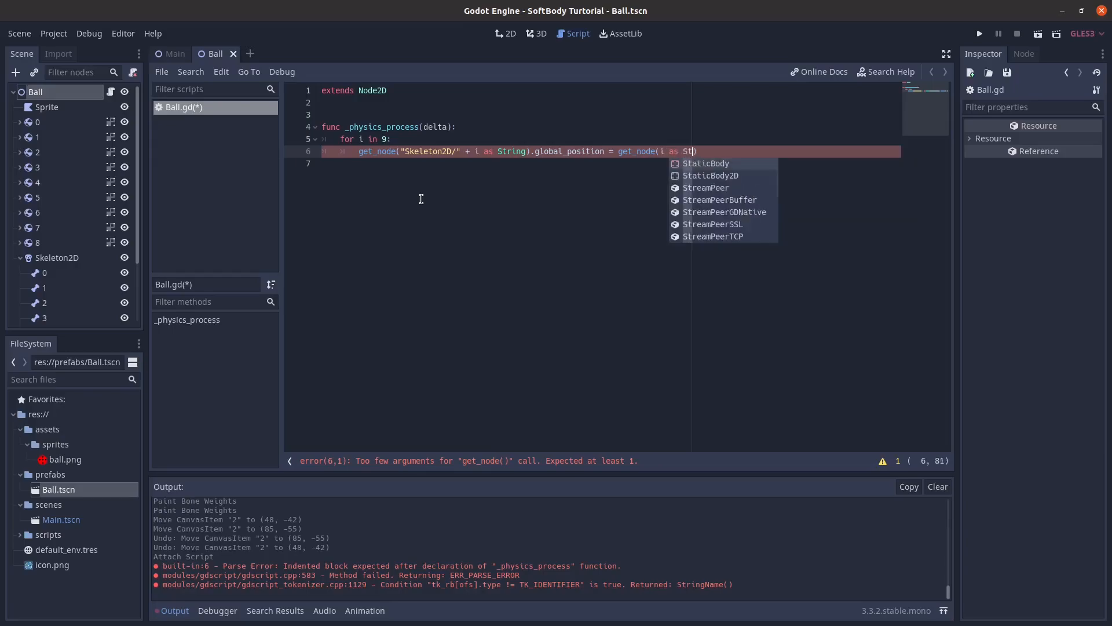
text().global)
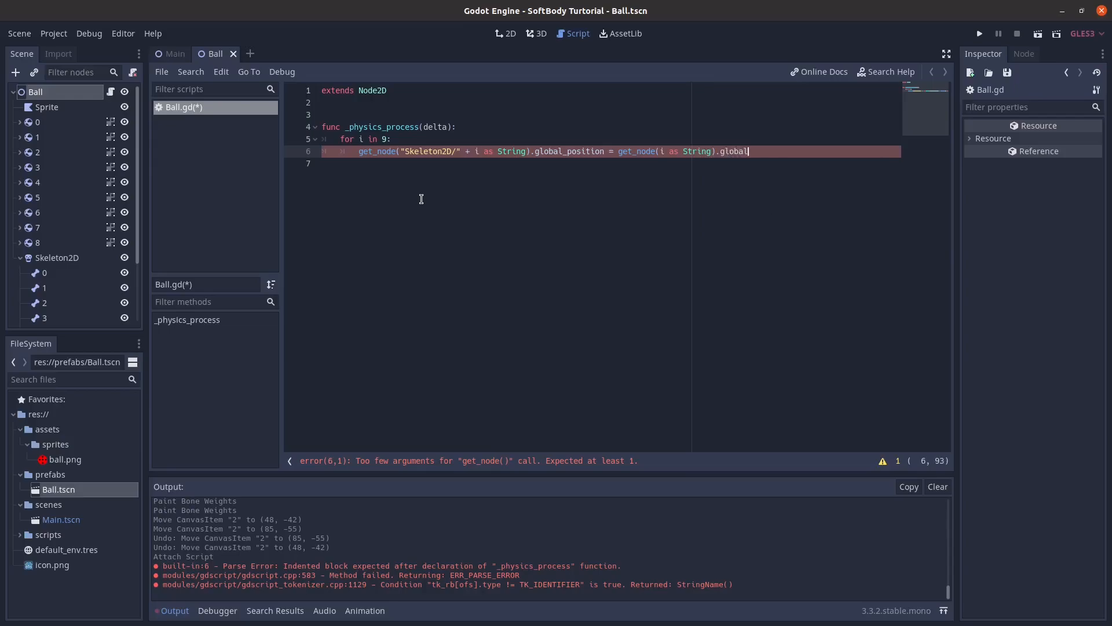
text(_)
text(_position)
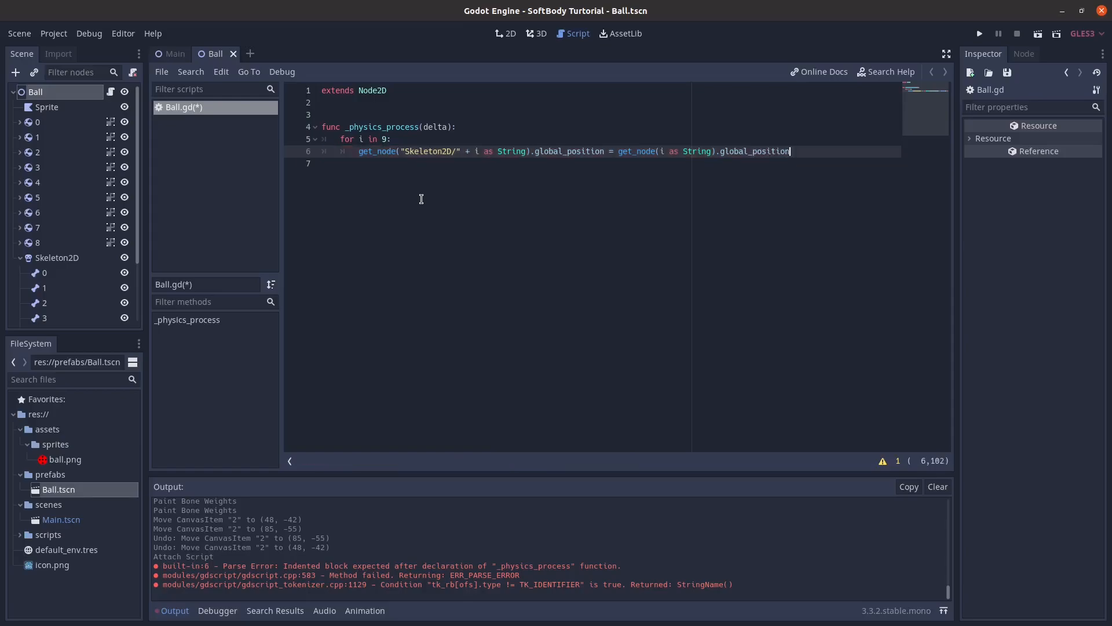
key(ctrl+s)
Step: Run the project from the Main scene to test the ball, close the game and turn off collision shape display
click(189, 51)
click(979, 35)
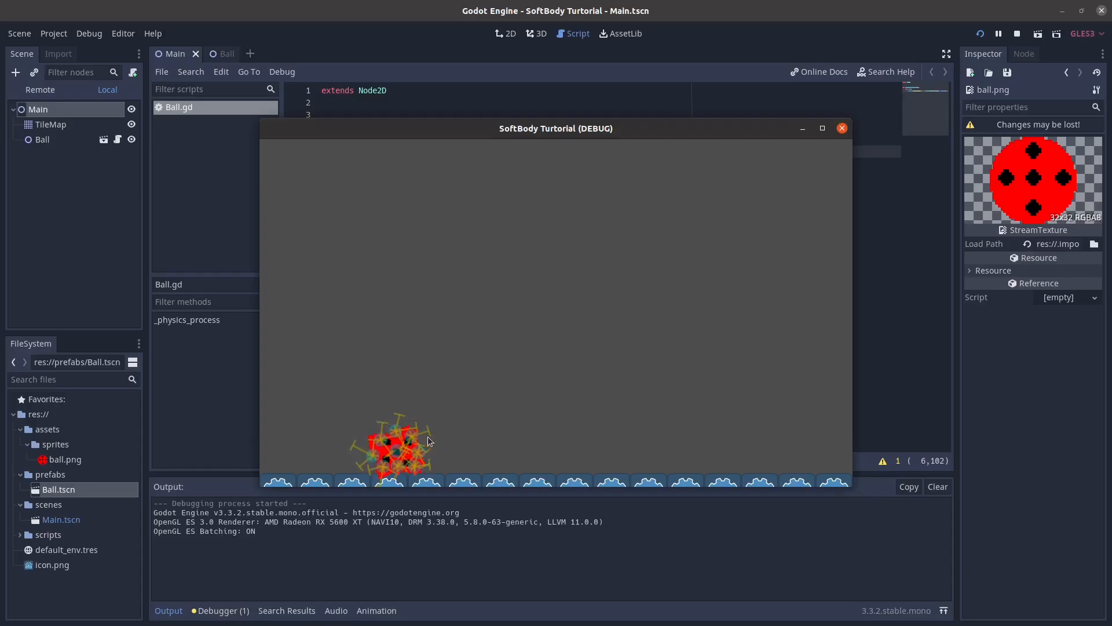
click(842, 128)
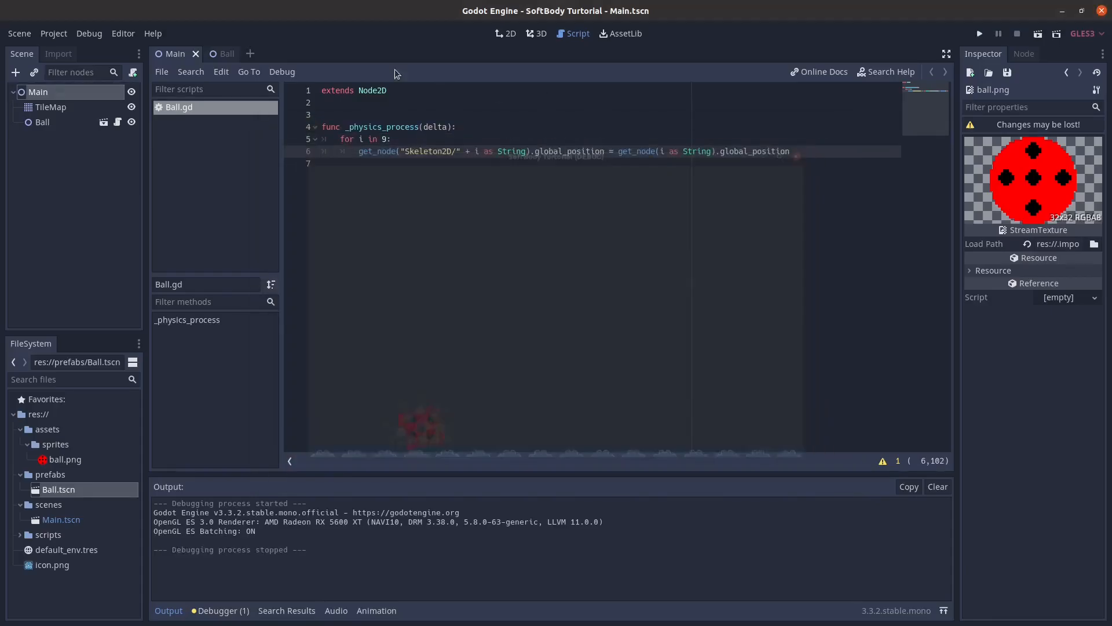
click(89, 33)
click(584, 138)
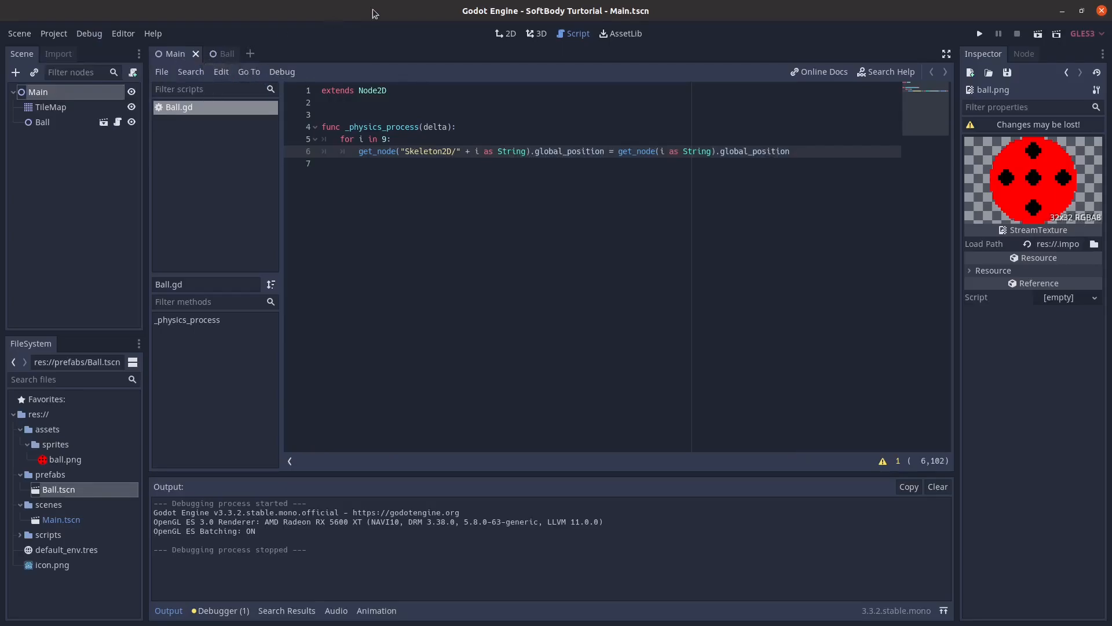
Step: Paint a column of four icon.png tiles up from the TileMap's floor below the ball and test it in a project run
click(504, 33)
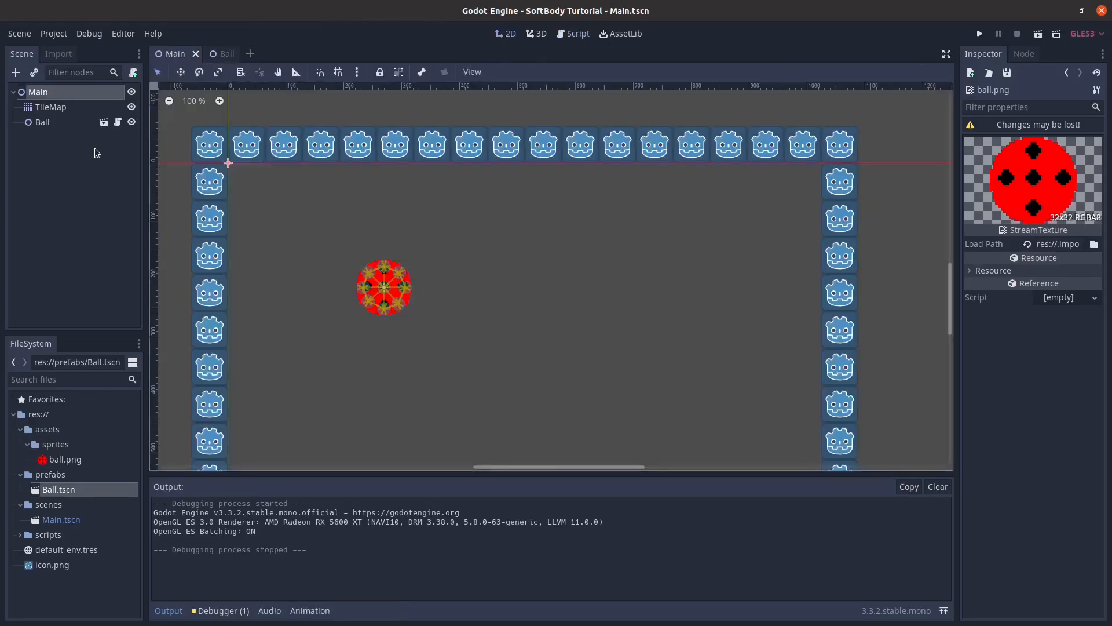
click(69, 109)
scroll(413, 404, down, 1)
middle_drag(413, 404, 377, 262)
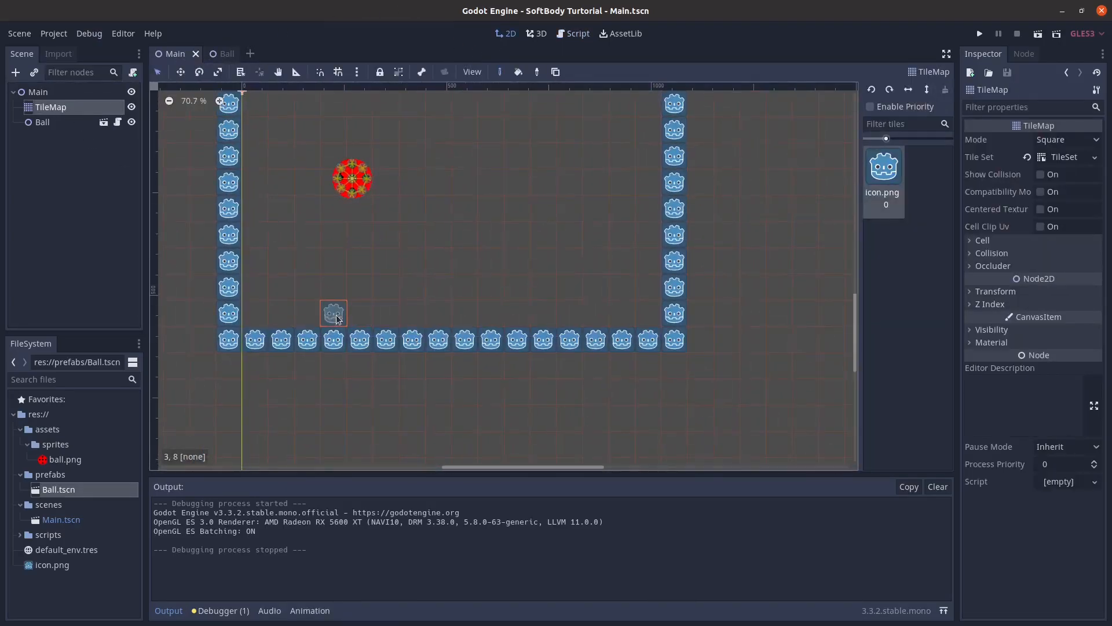
drag(338, 313, 339, 234)
click(980, 34)
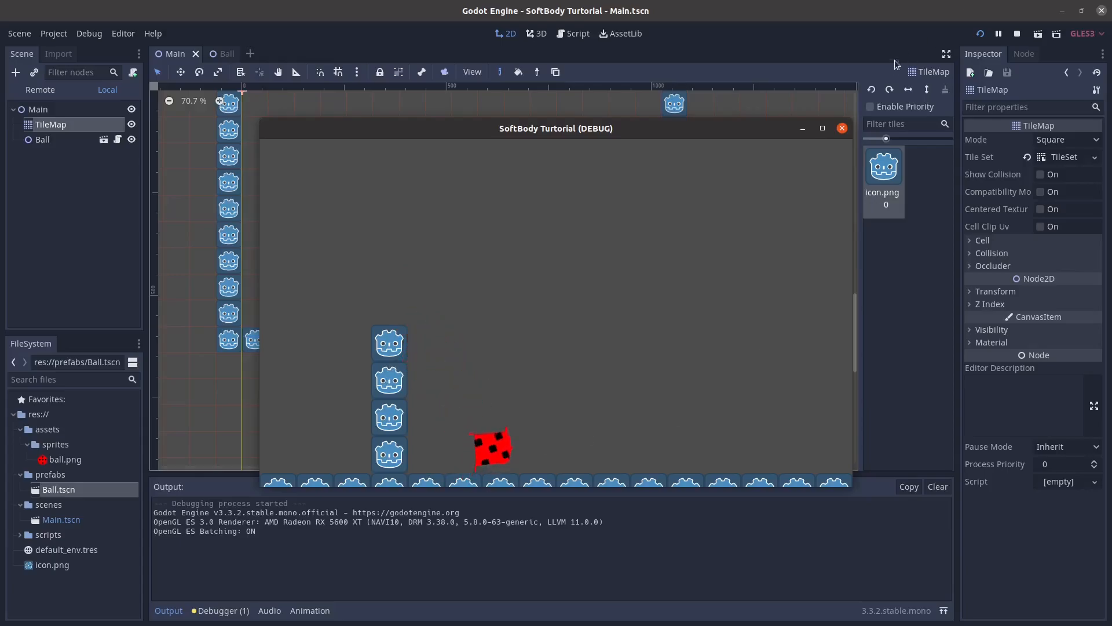
click(842, 128)
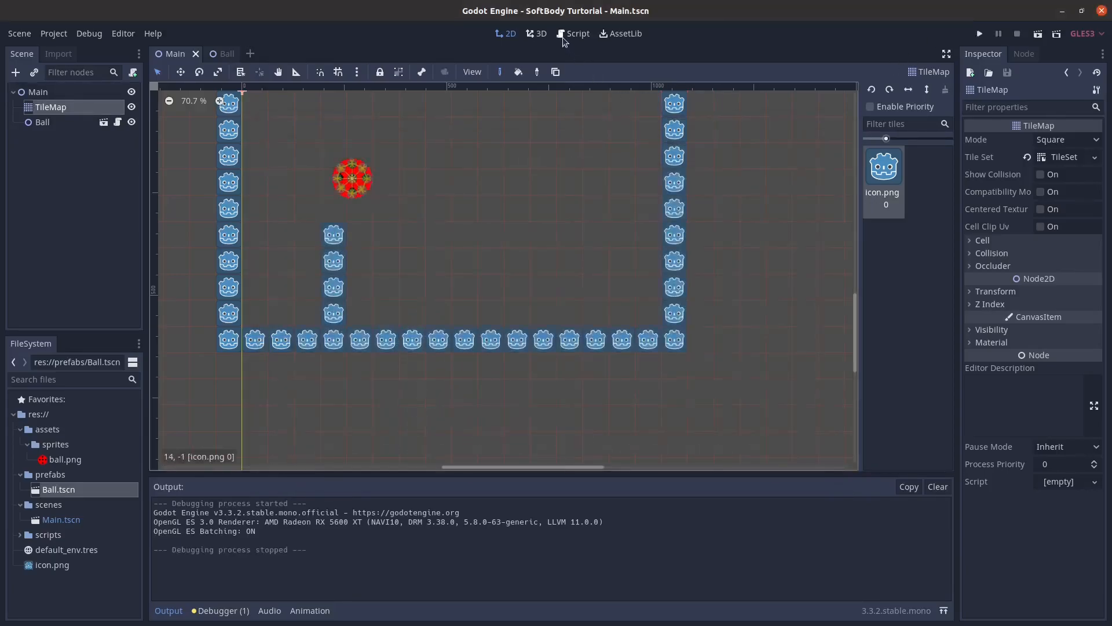
Step: In the Ball scene's Ball.gd, add the condition if i != 0: inside the loop, below the bone position assignment
click(562, 37)
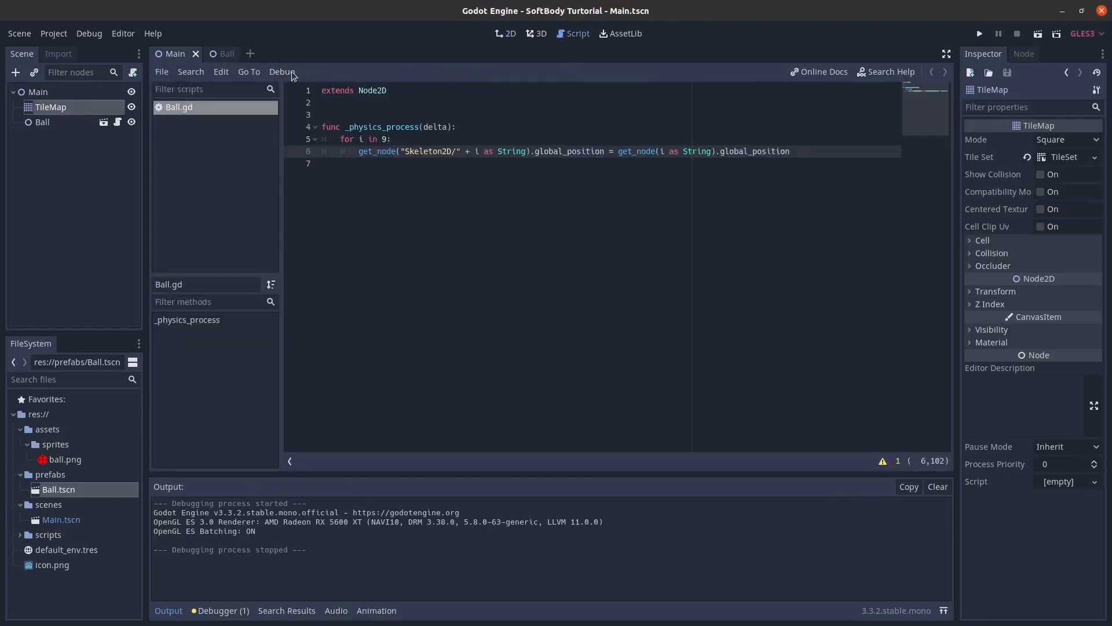
click(223, 54)
click(504, 34)
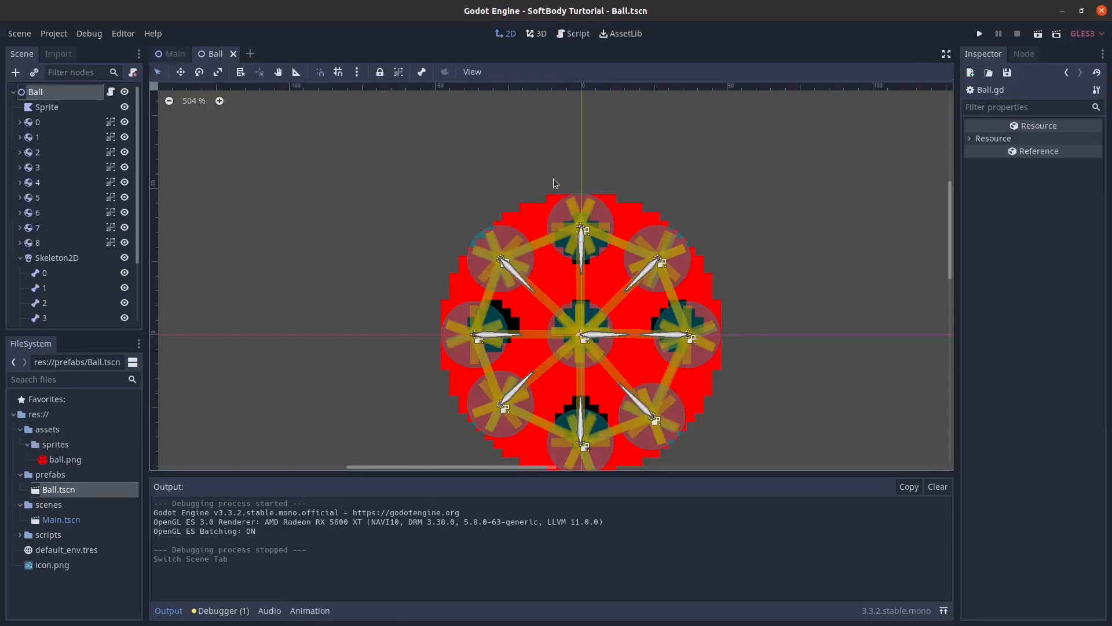
click(586, 33)
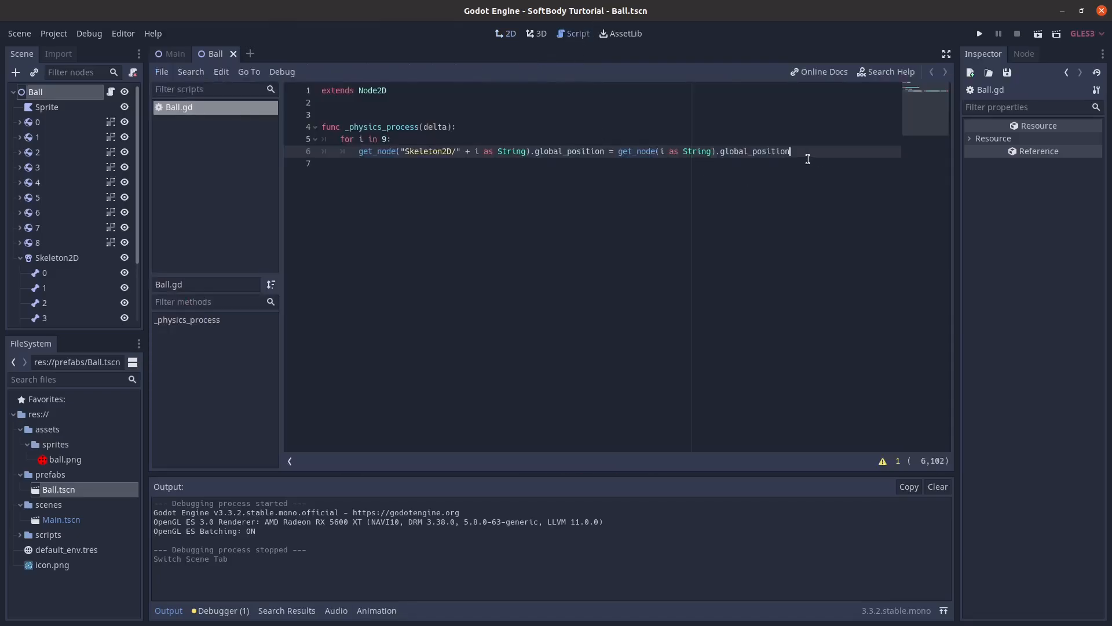
key(Return)
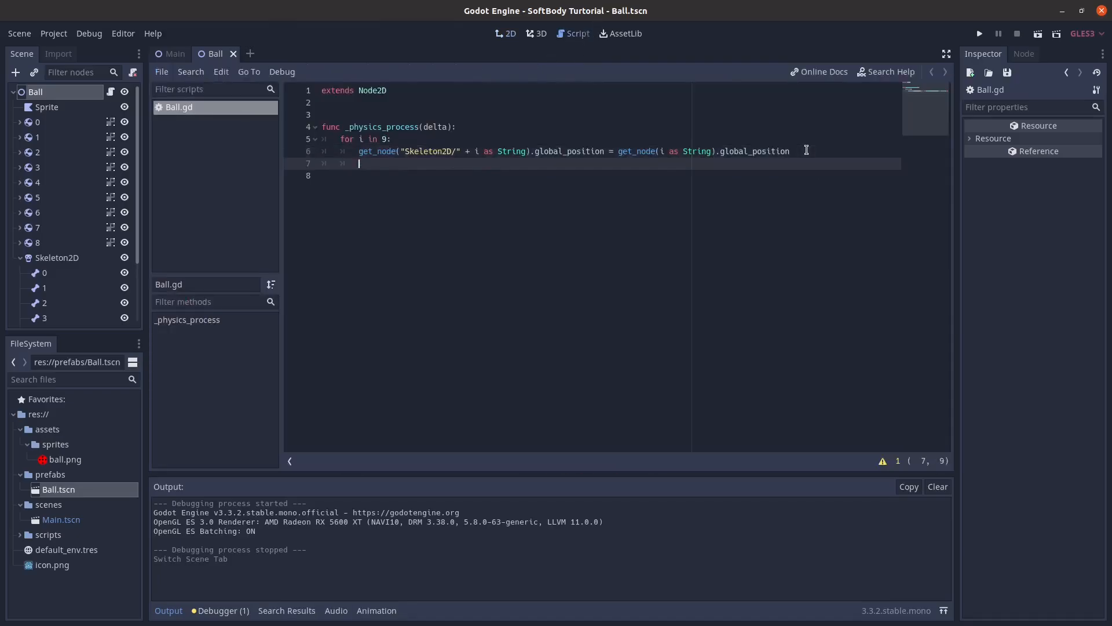
text(if i != 0:)
key(Return)
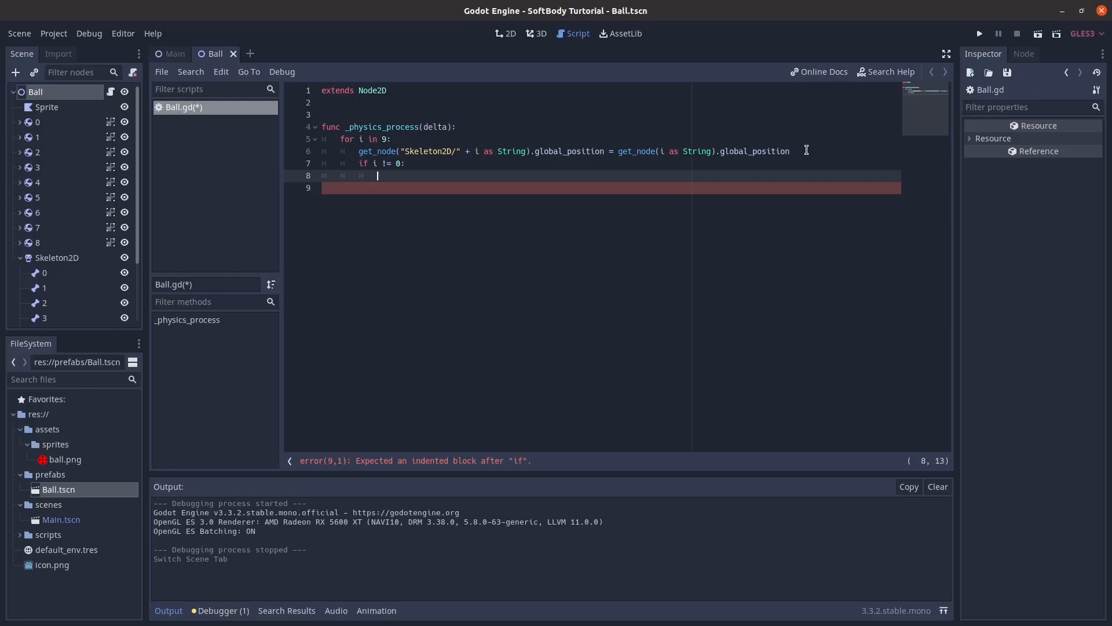
Step: Write get_node("Skeleton2D/" + i as String) as the start of the statement inside the new if block
text(get_n)
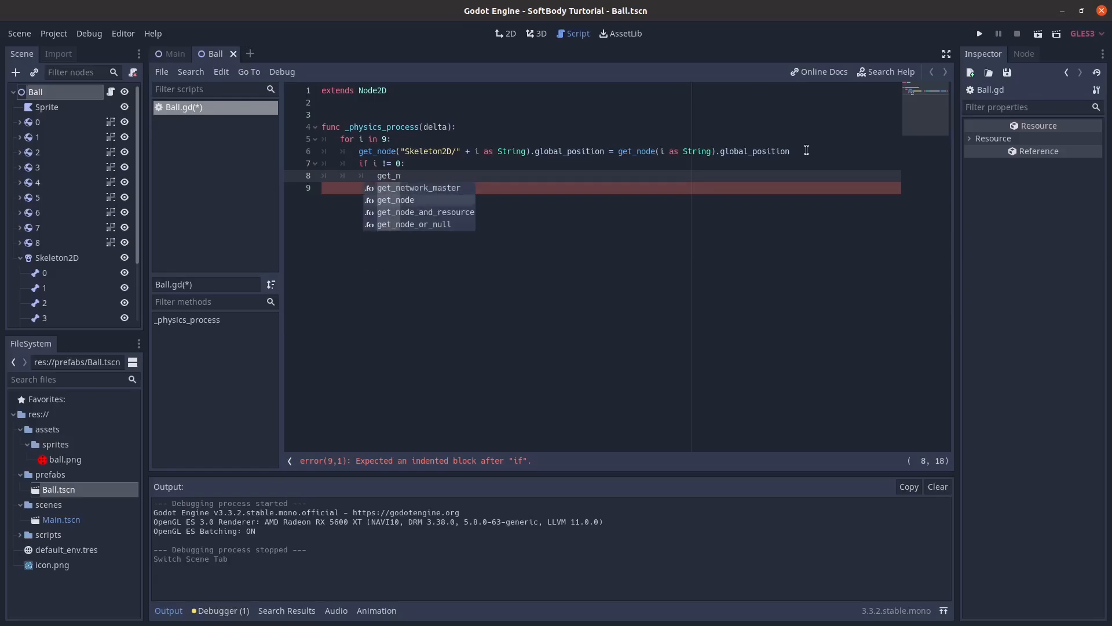
text(ode()
text("Skeleton2D/0")
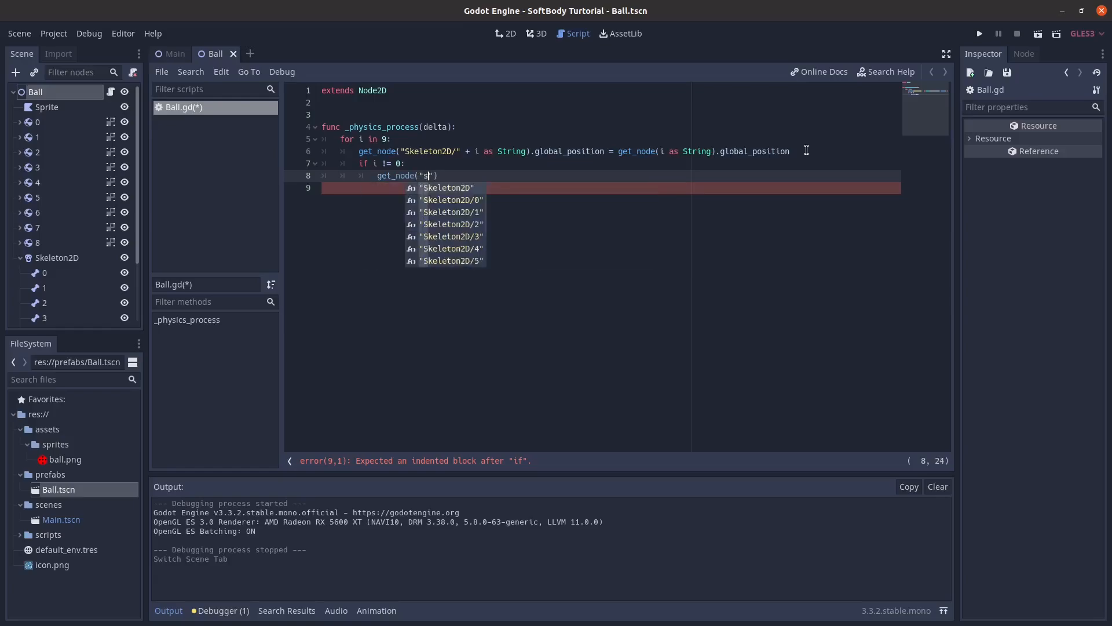
text(=)
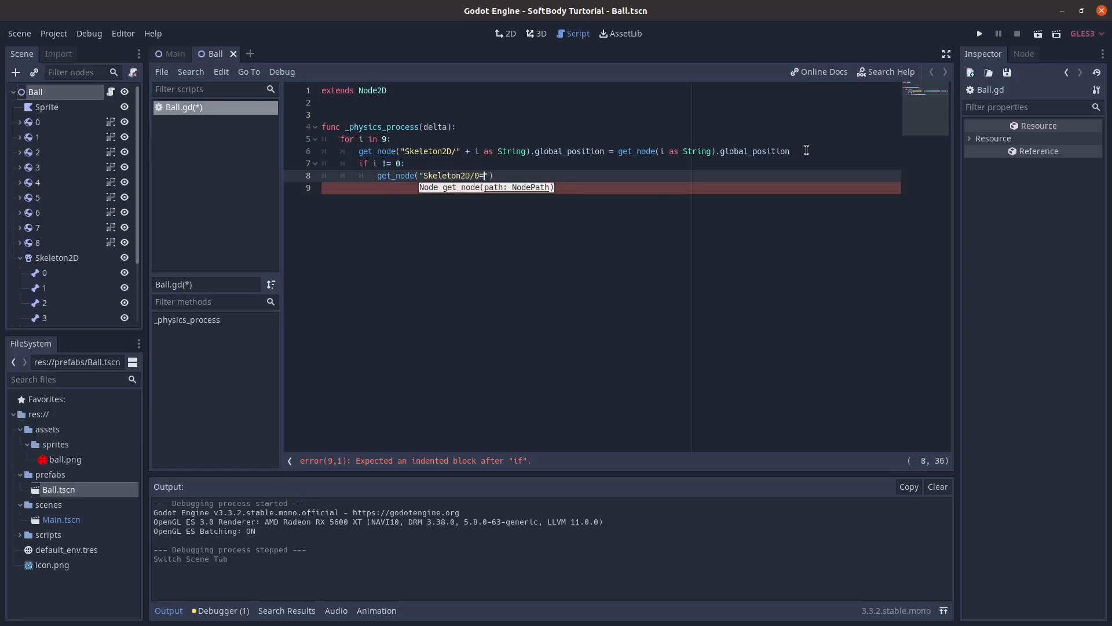
key(BackSpace)
key(BackSpace)
text(Str)
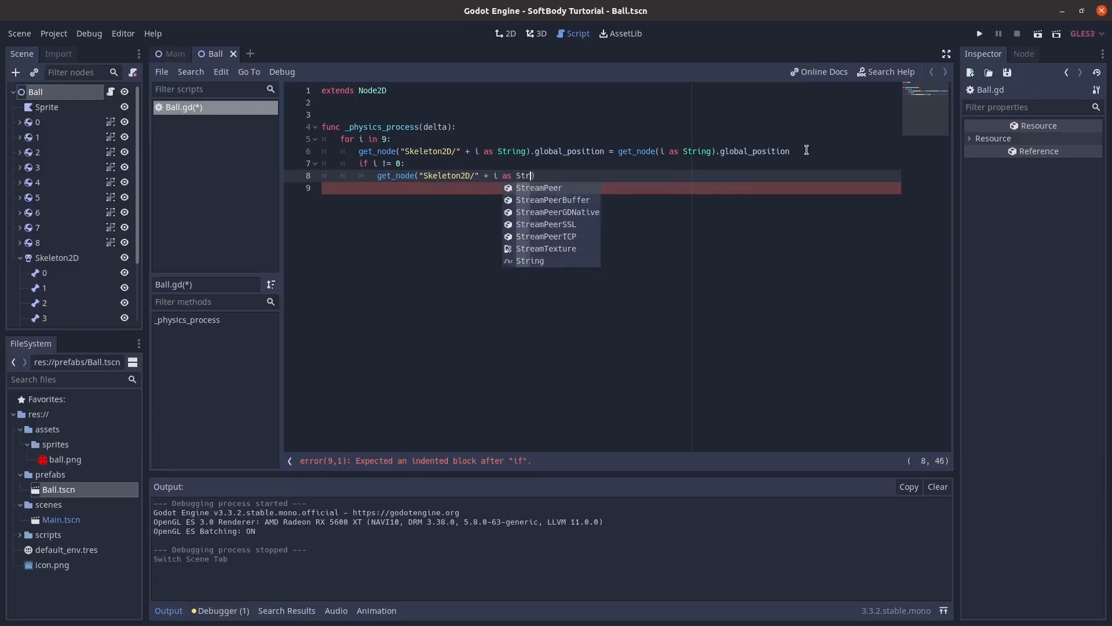
key(Down)
key(Down)
key(Down)
key(Down)
key(Down)
key(Down)
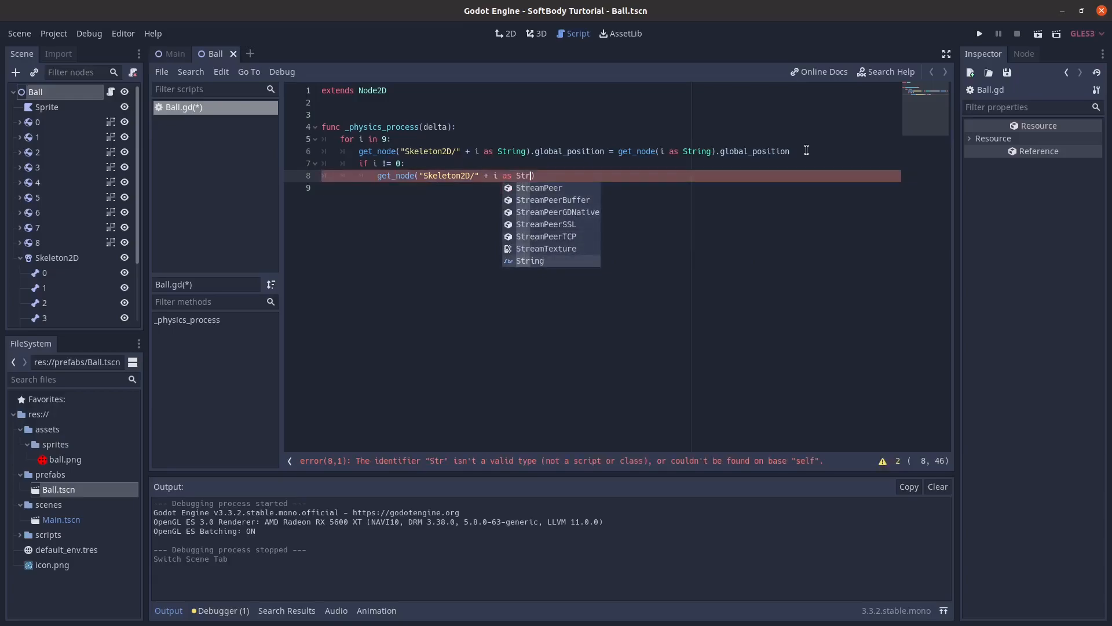
key(Return)
Step: Complete the statement with .look_at(get_node("0").global_position) so each outer bone faces the center body, and save the script
text(.l)
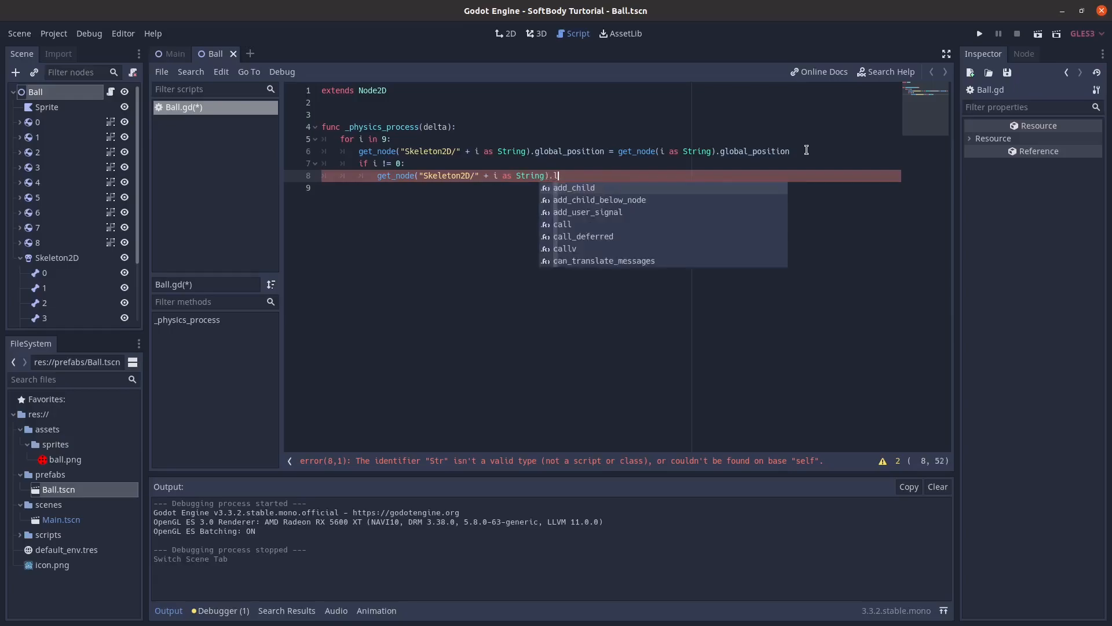
text(ook)
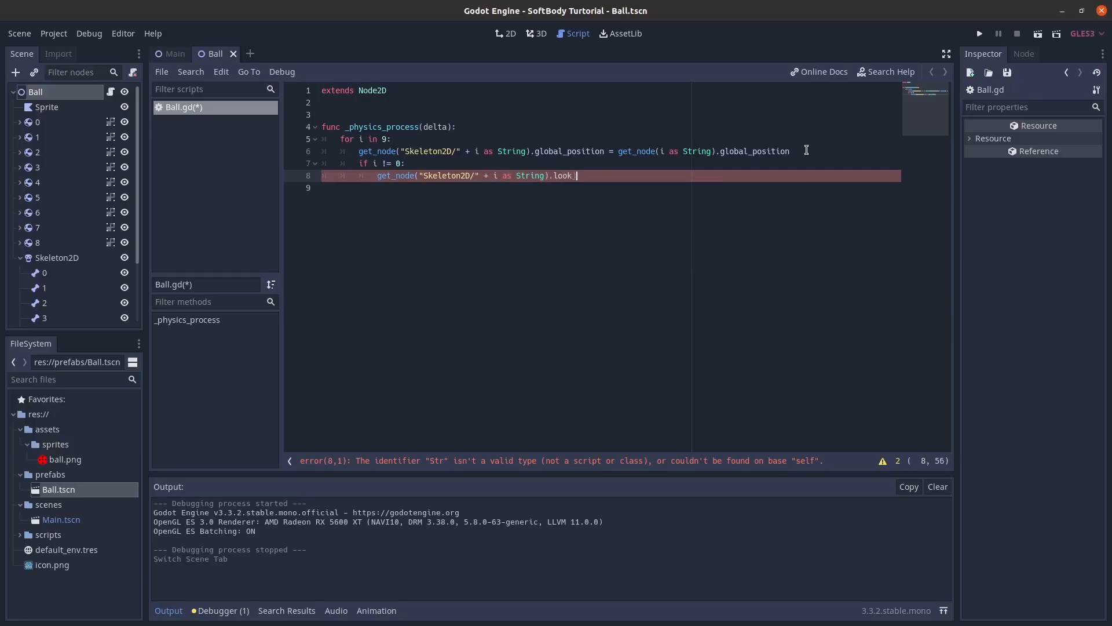
text(_at(get))
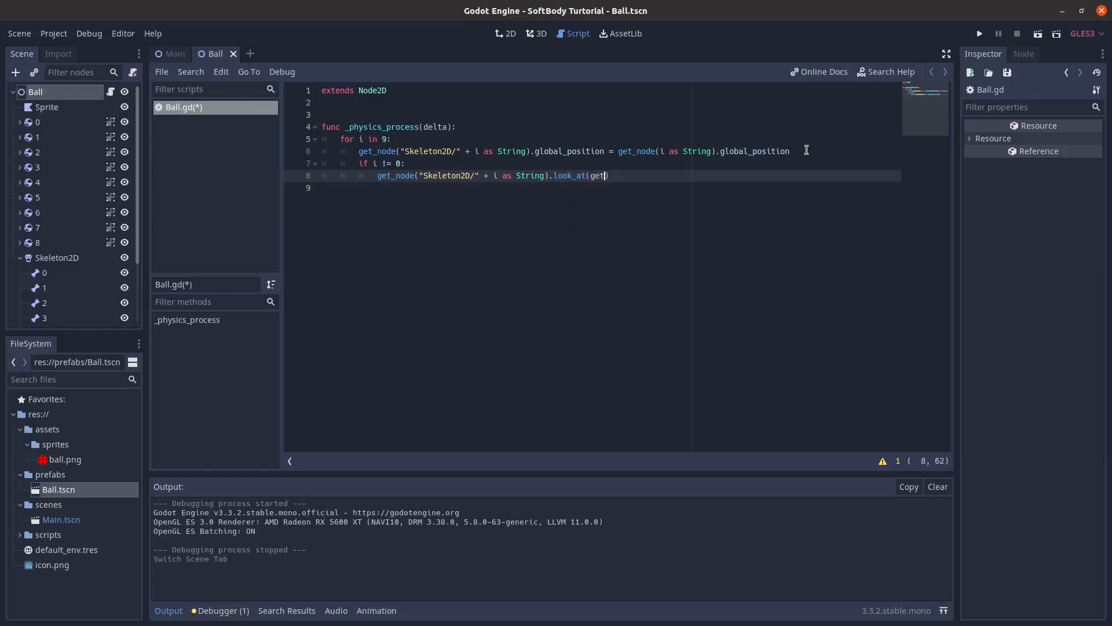
text(node()
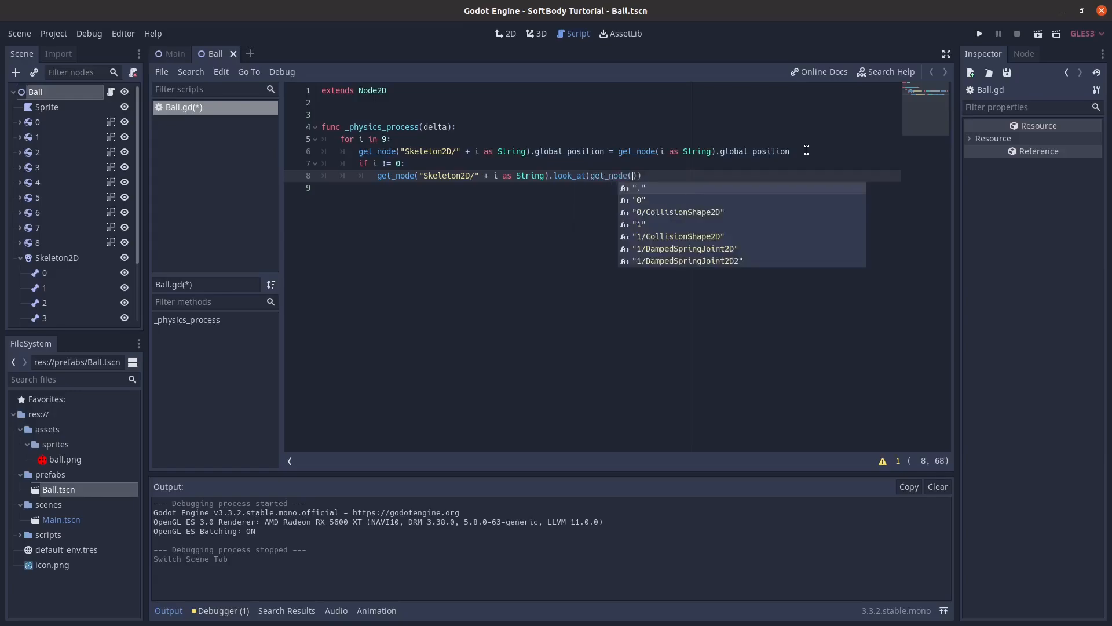
key(Down)
key(Return)
text().glo)
key(Return)
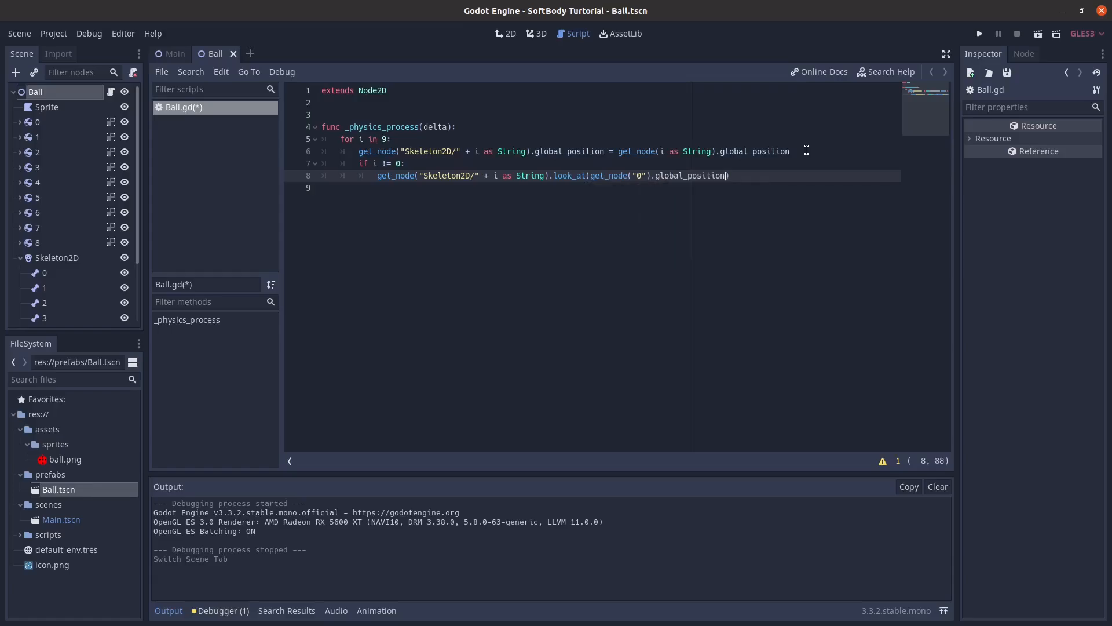
text())
key(ctrl+s)
Step: Run the project twice to test how the ball behaves with the look_at line, closing the game each time
click(979, 34)
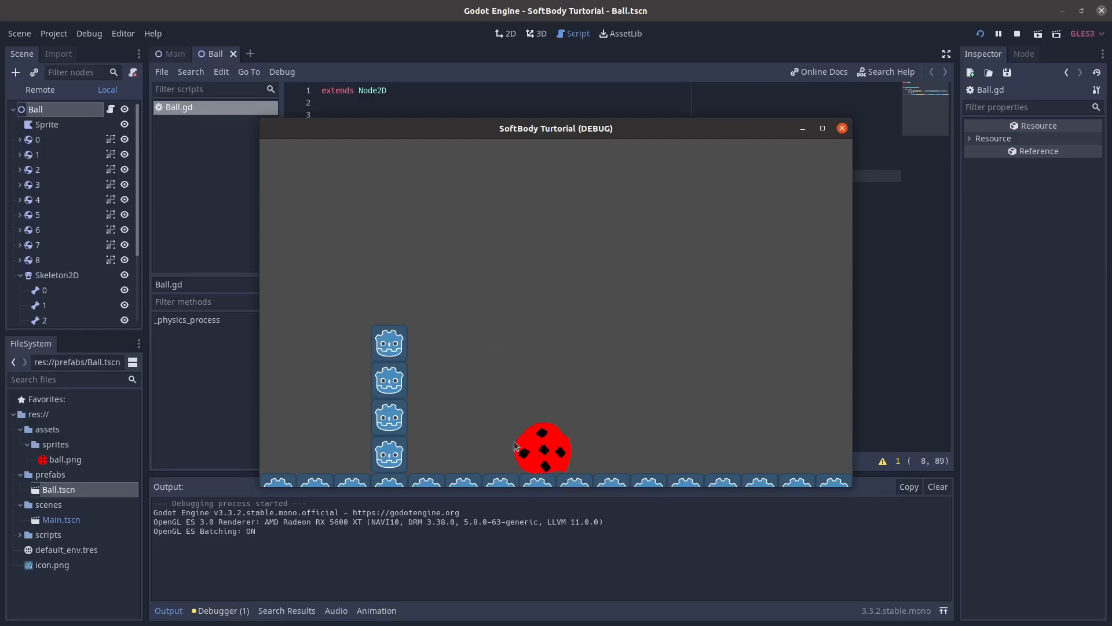
click(841, 128)
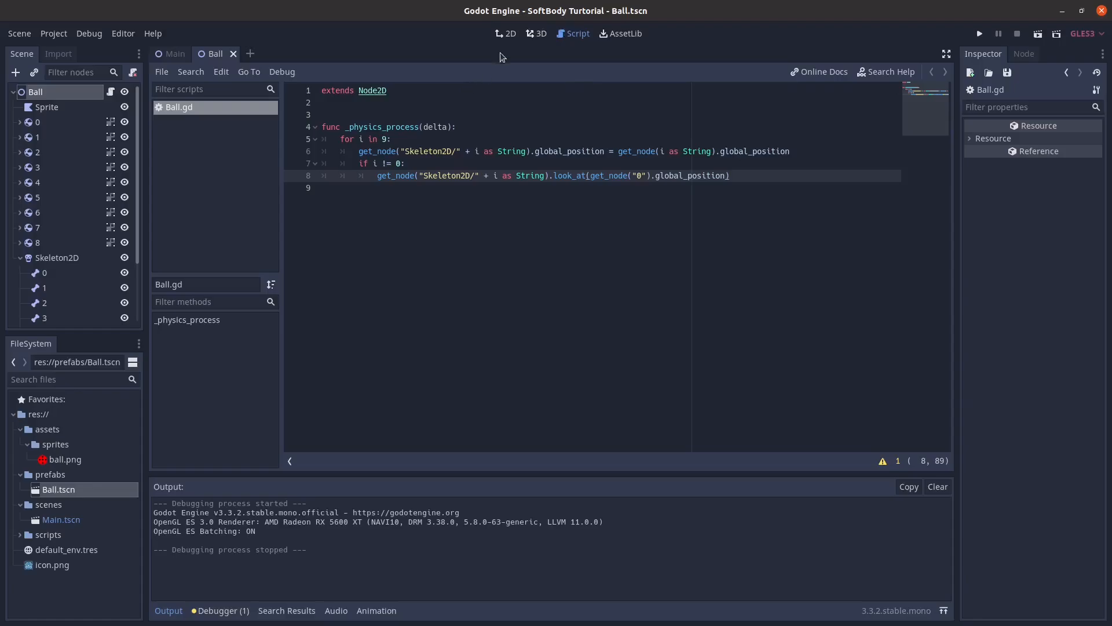
click(980, 34)
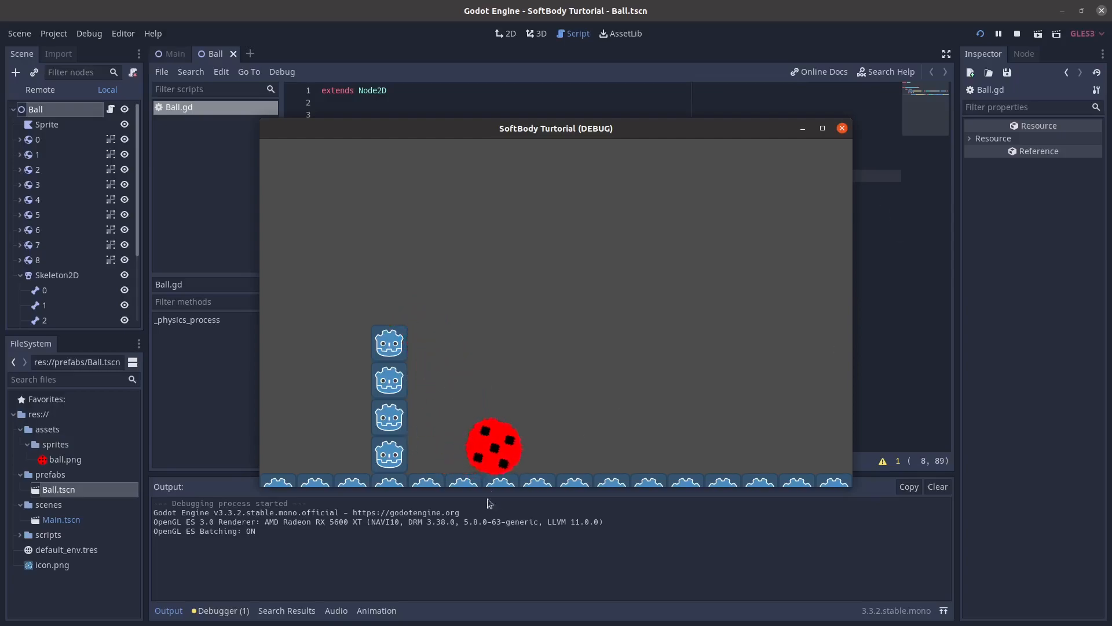
click(841, 129)
Step: Set the mode of rigid bodies 0 through 8 to Character and test the ball in a project run
click(66, 124)
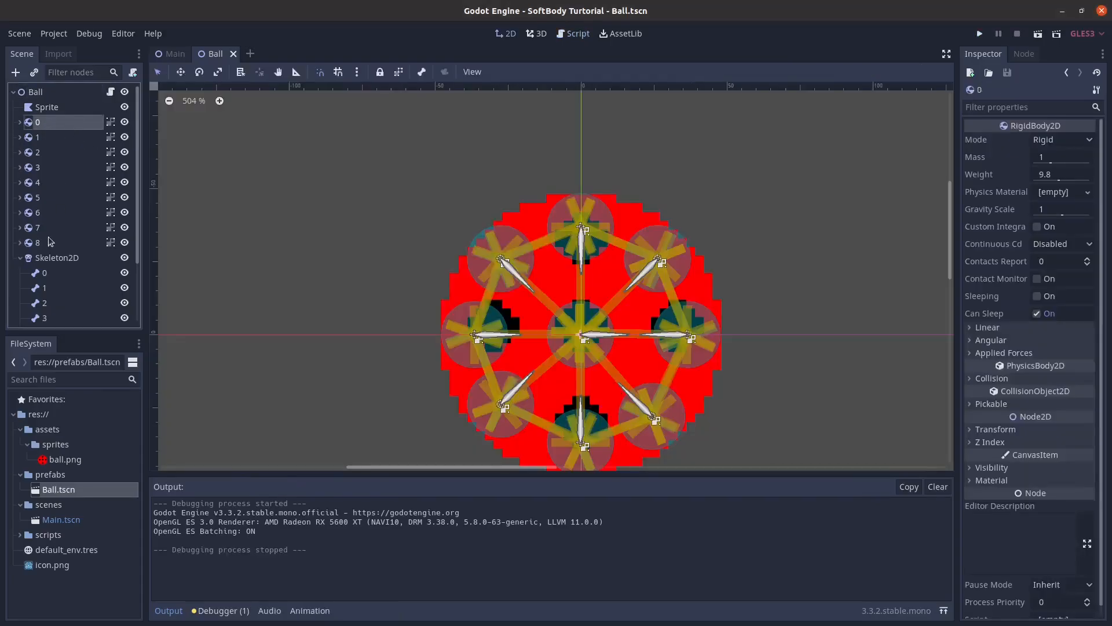
shift+click(56, 246)
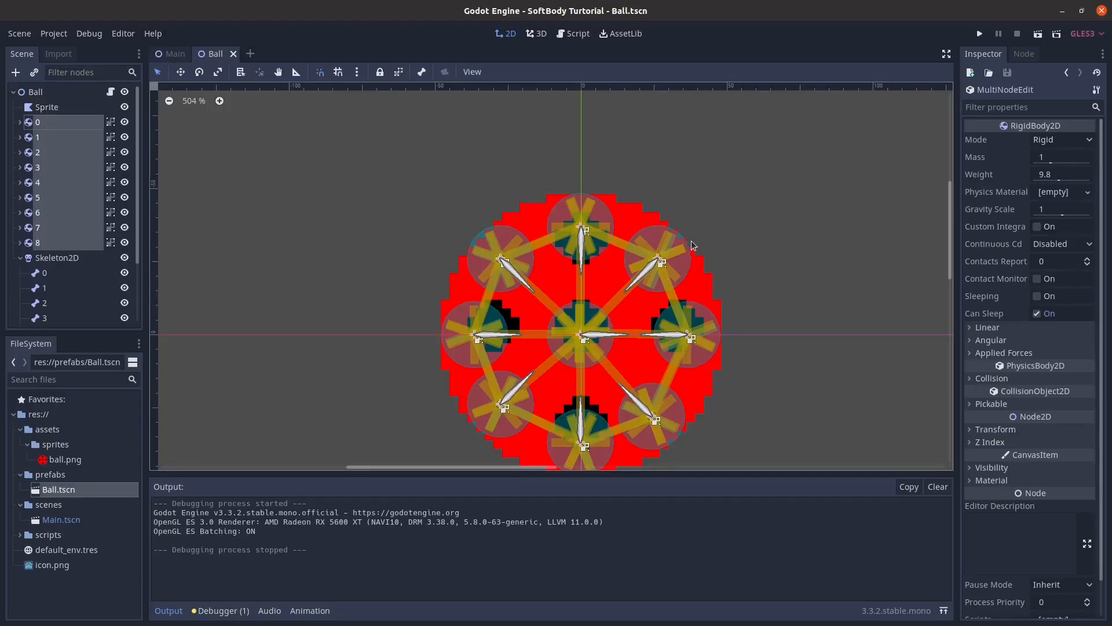
click(1067, 142)
click(1062, 185)
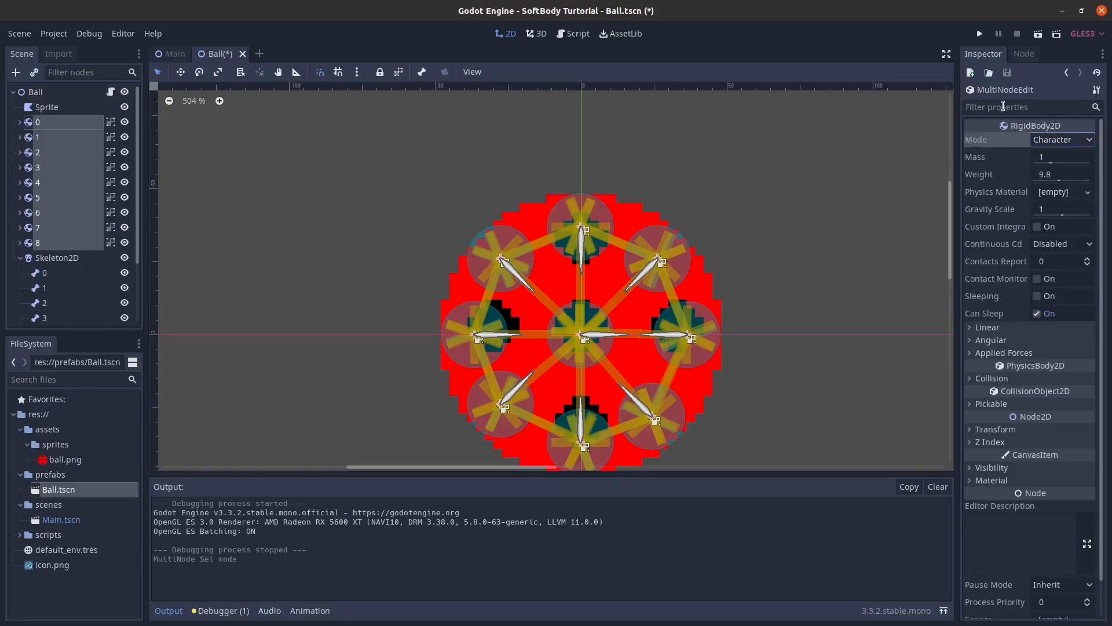
click(979, 34)
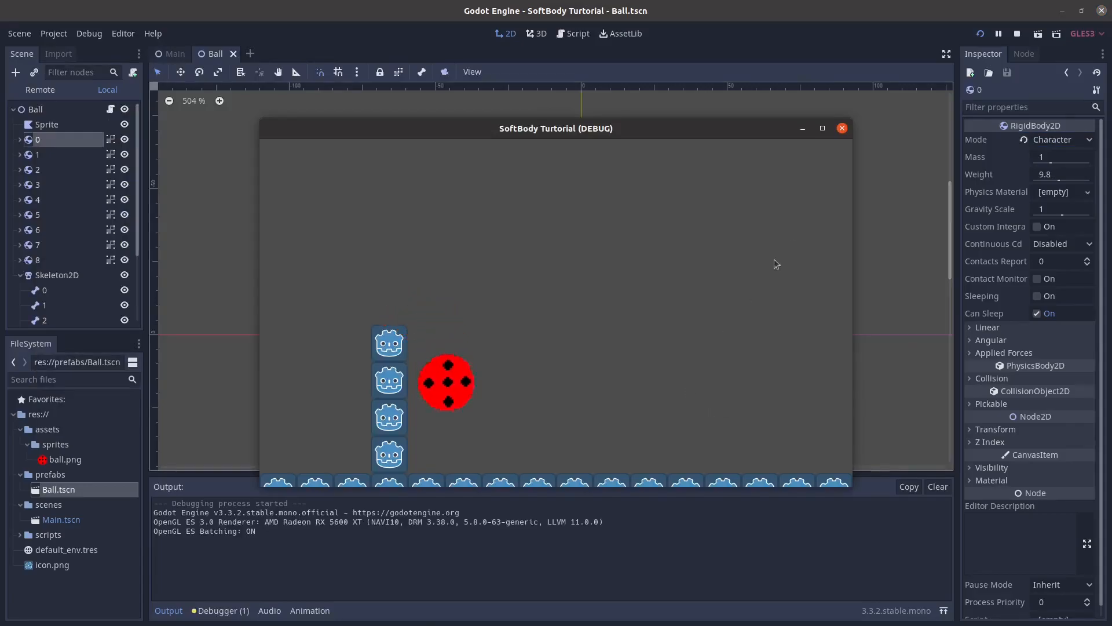
click(843, 129)
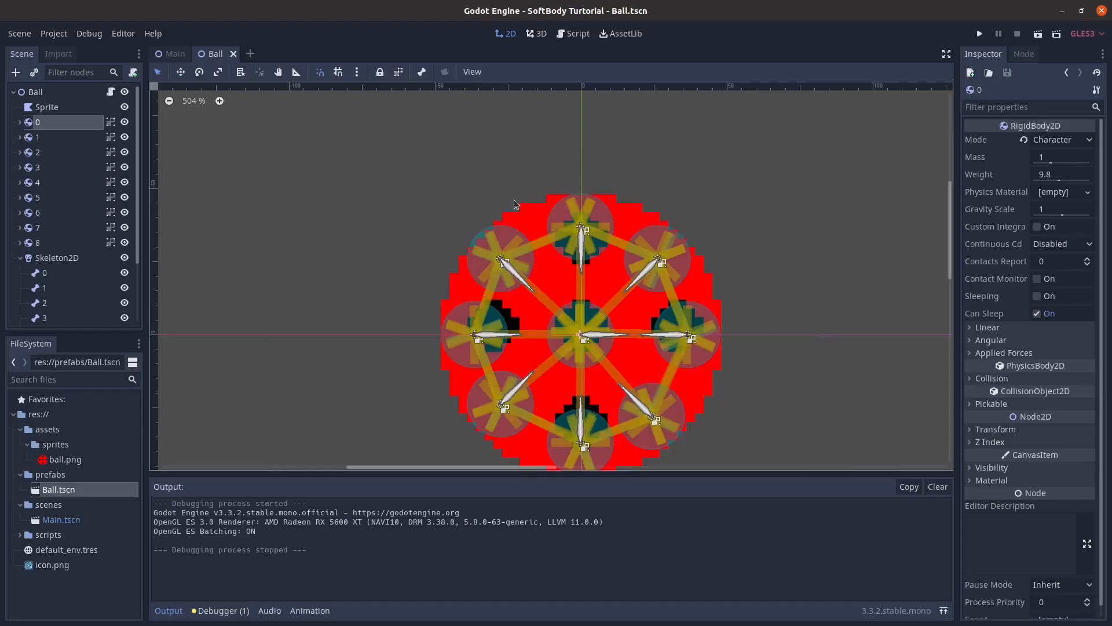
Step: In the Main scene, move the Ball instance to about (345, 217), past the tile column
scroll(359, 139, down, 2)
scroll(177, 119, down, 1)
click(175, 52)
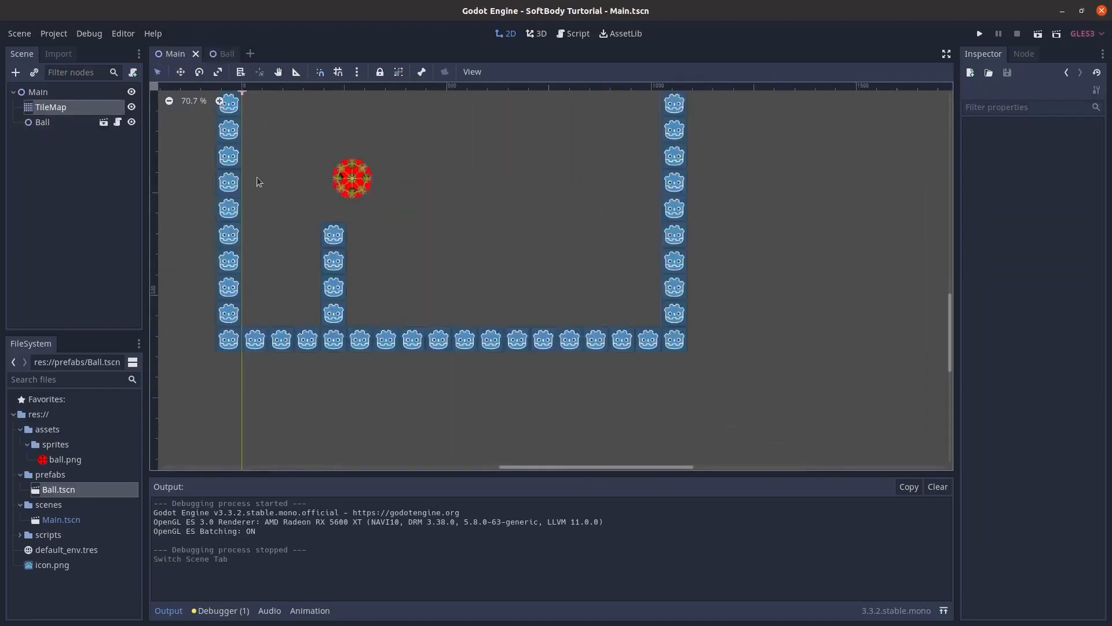
drag(371, 180, 395, 191)
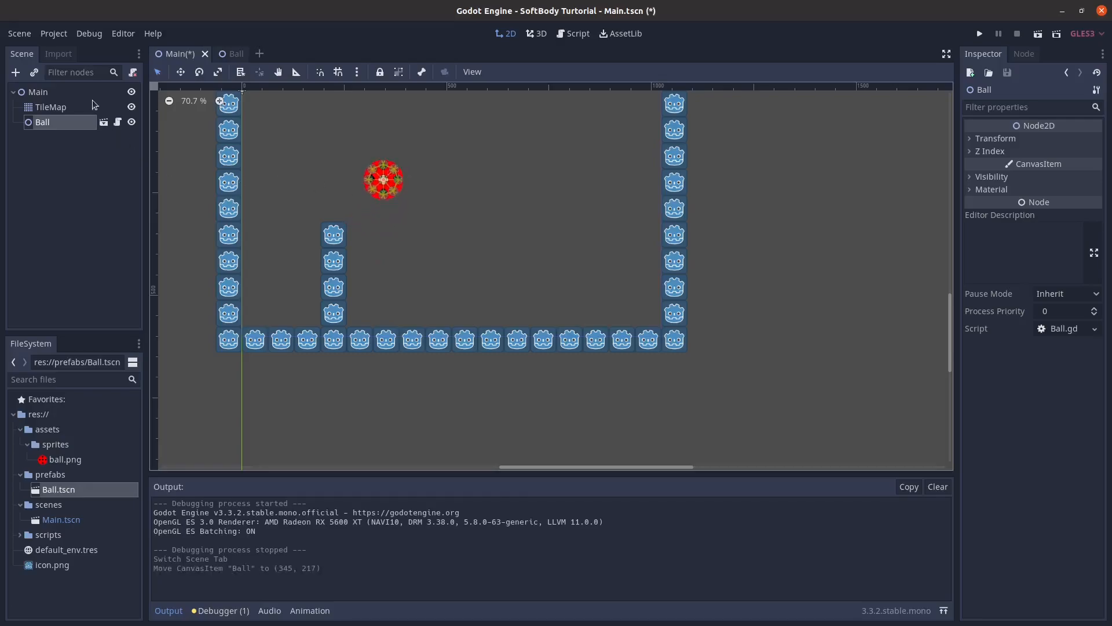
Step: Paint icon.png tiles beside the TileMap's column as a staircase descending three, two and one tiles high, and test it in a project run
click(87, 109)
mouse_move(360, 260)
mouse_down()
mouse_move(367, 310)
mouse_move(412, 313)
mouse_up()
right_click(412, 287)
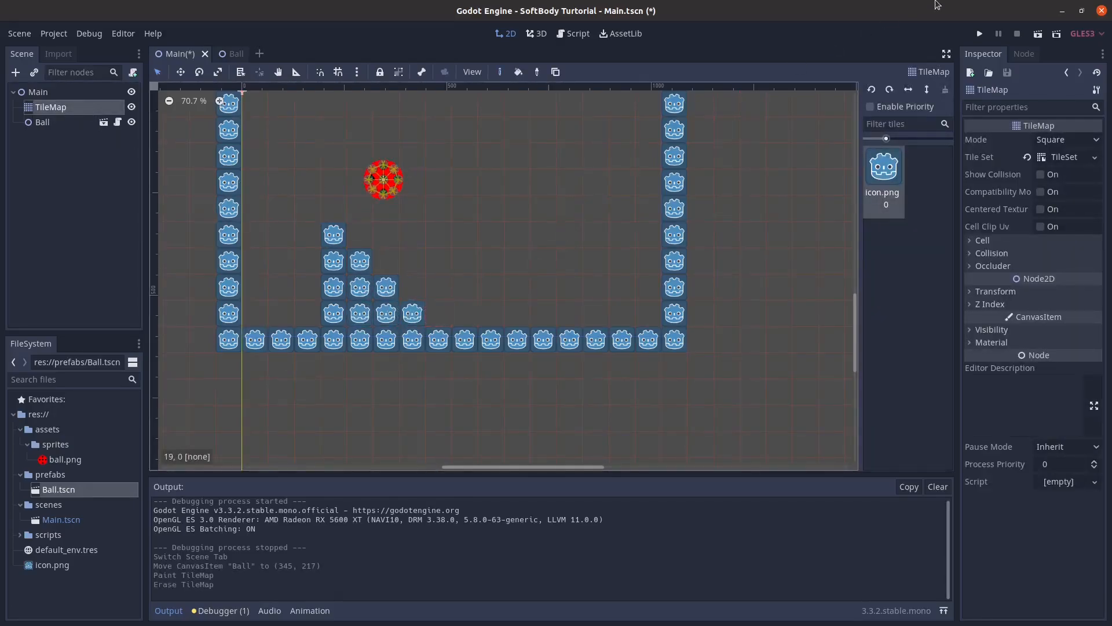
click(979, 33)
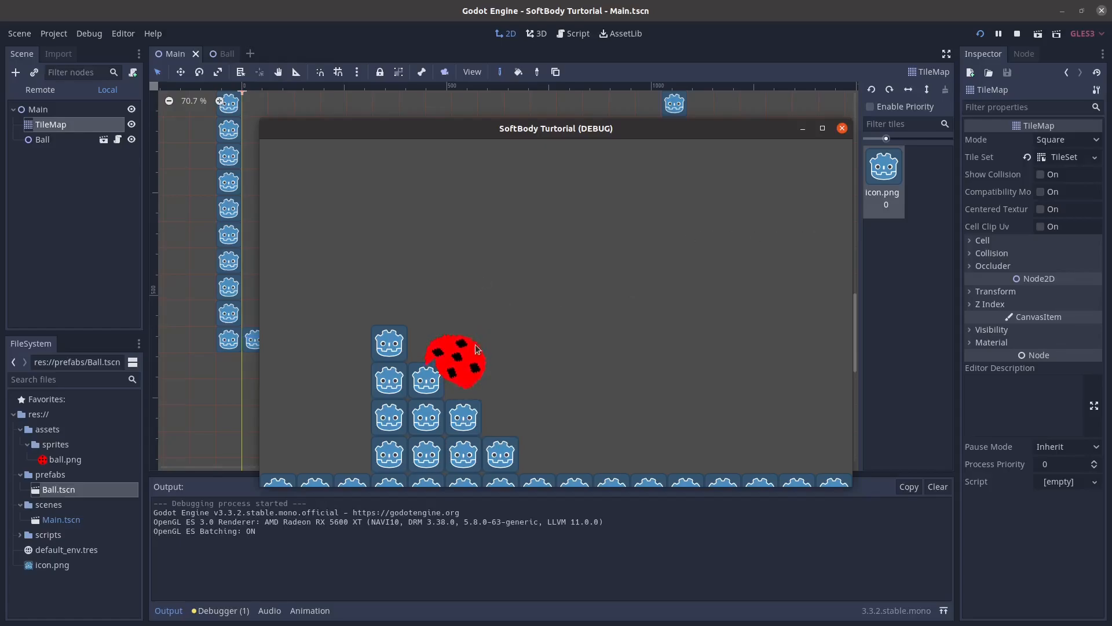
click(841, 128)
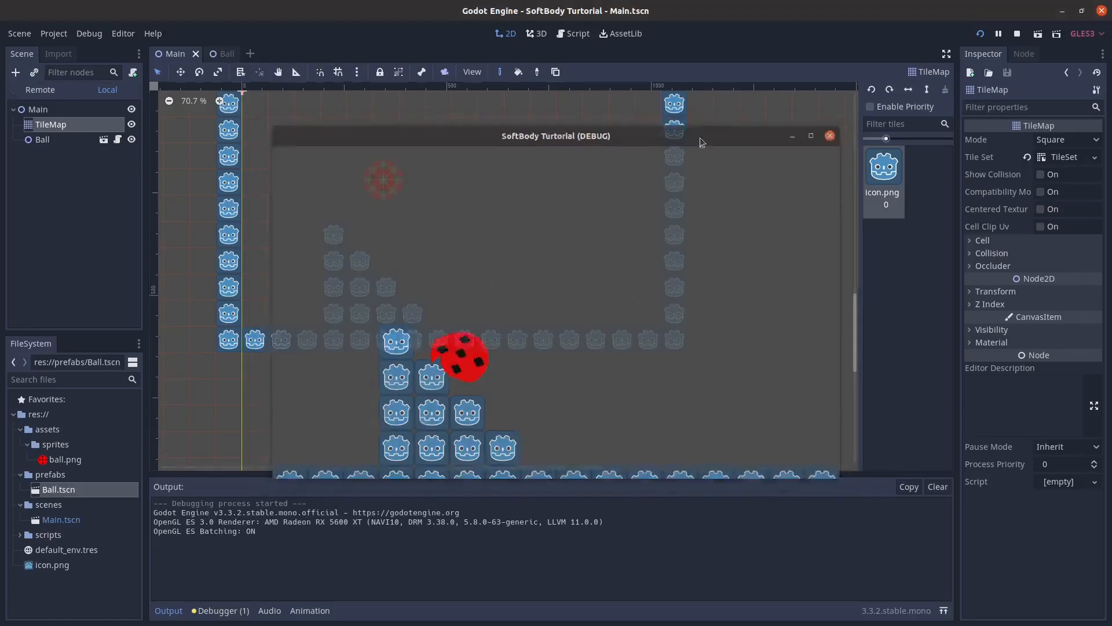
Step: Turn on visible collision shapes and run the project to watch the ball's shapes on the staircase
click(89, 33)
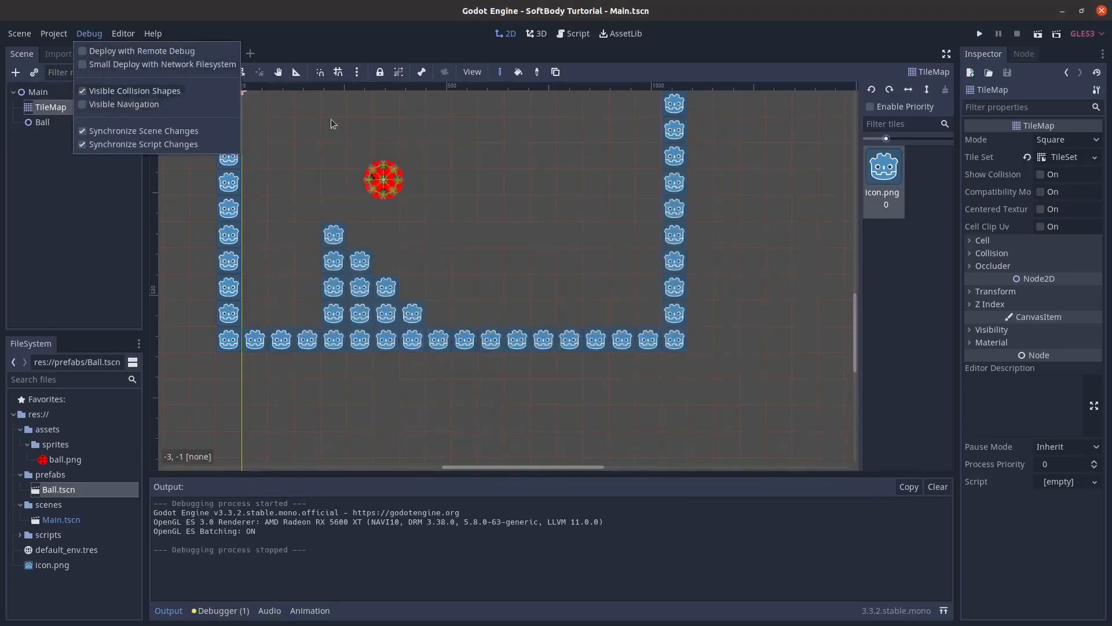
click(979, 34)
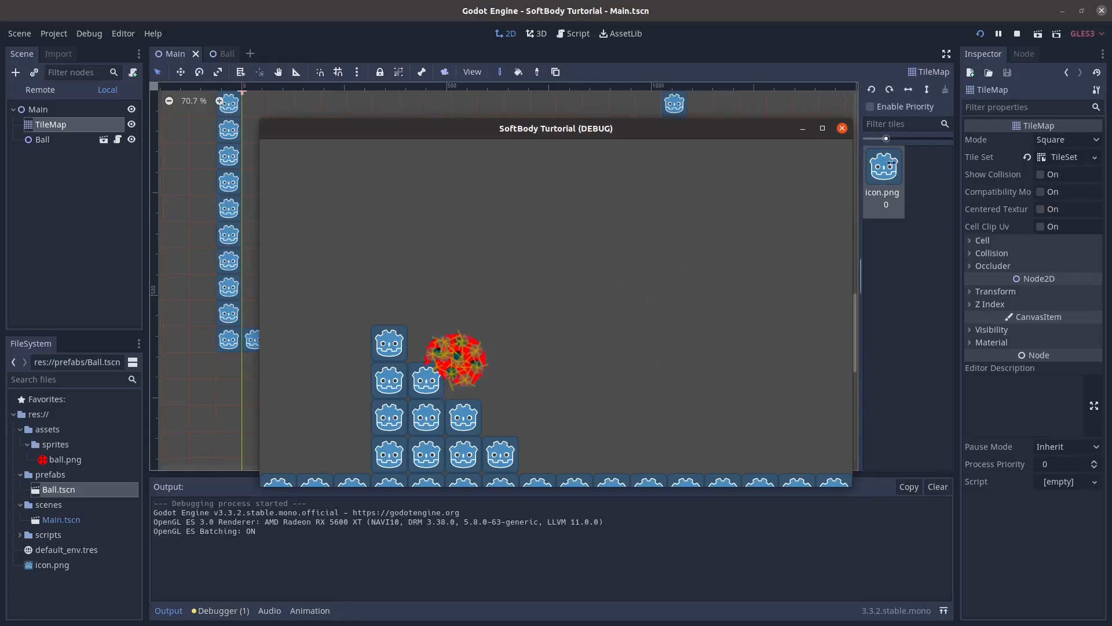
click(843, 128)
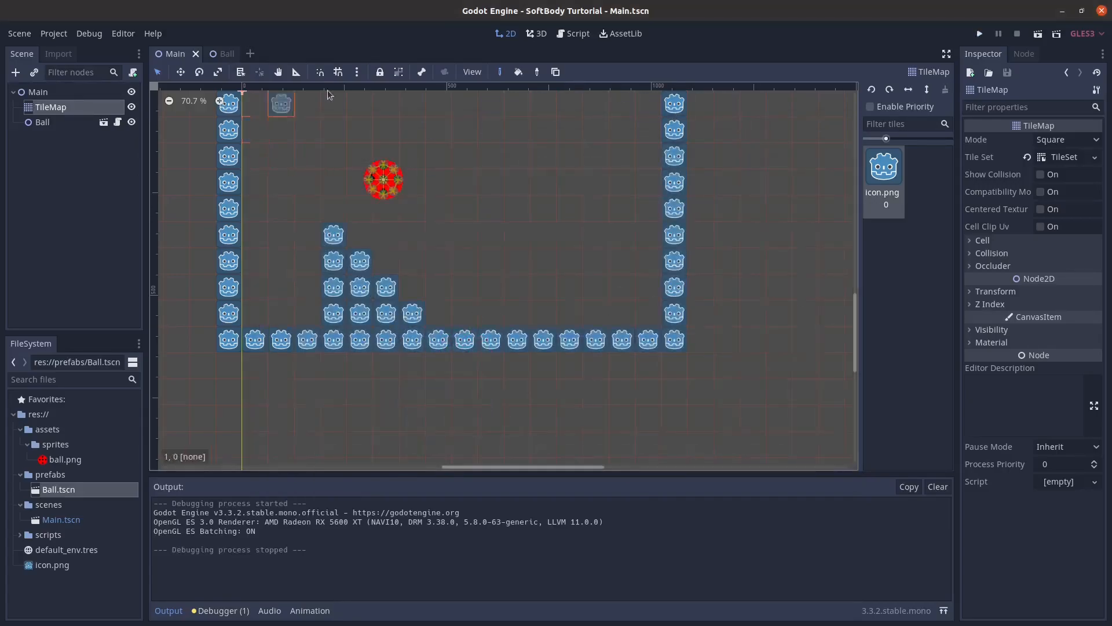
Step: In the Ball scene, examine the properties of the first DampedSpringJoint2D under rigid body 1
click(219, 55)
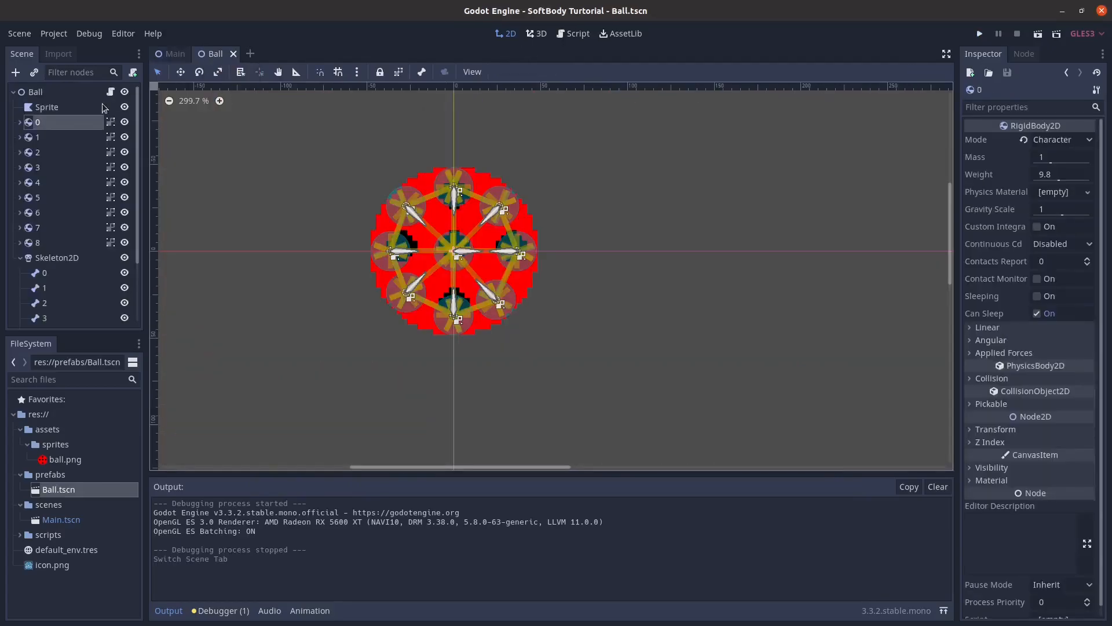
click(19, 122)
click(19, 152)
click(76, 167)
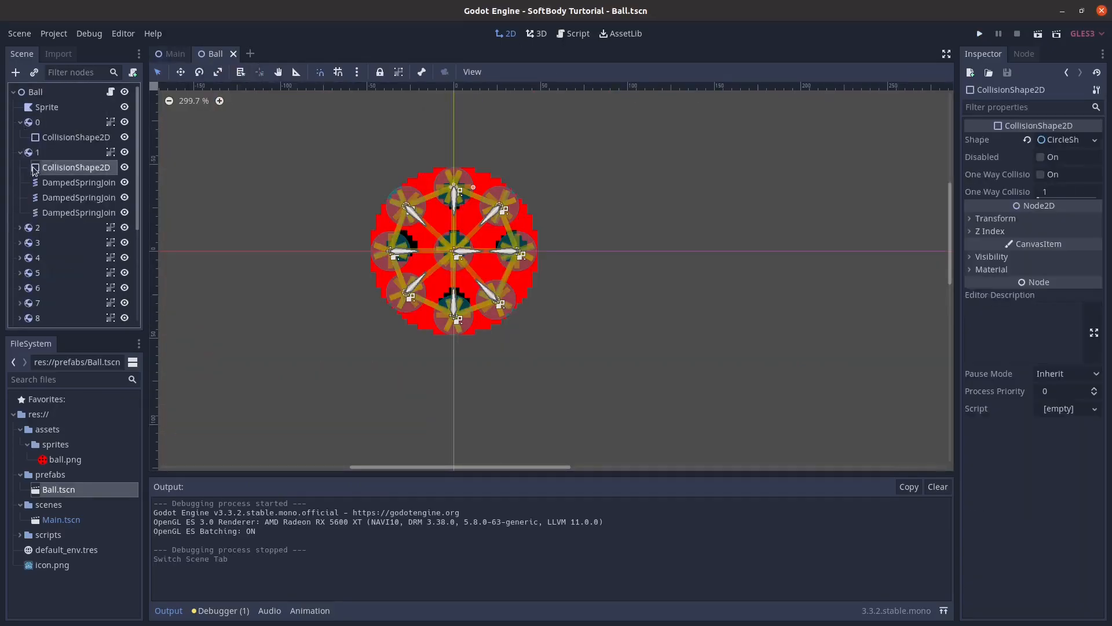
click(78, 182)
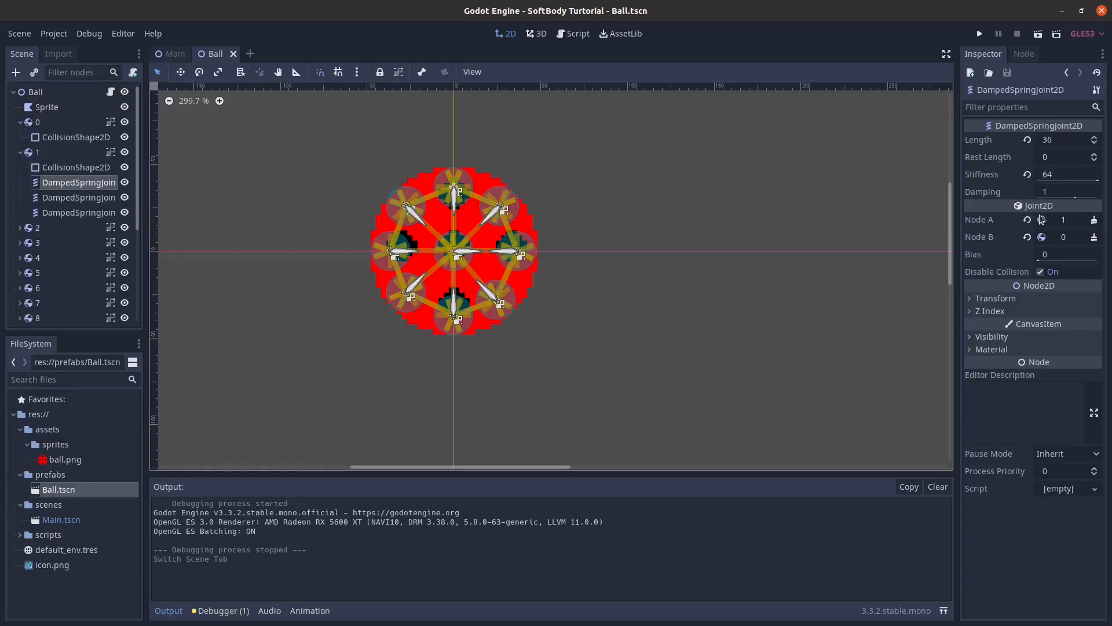
scroll(480, 169, down, 3)
scroll(303, 110, up, 4)
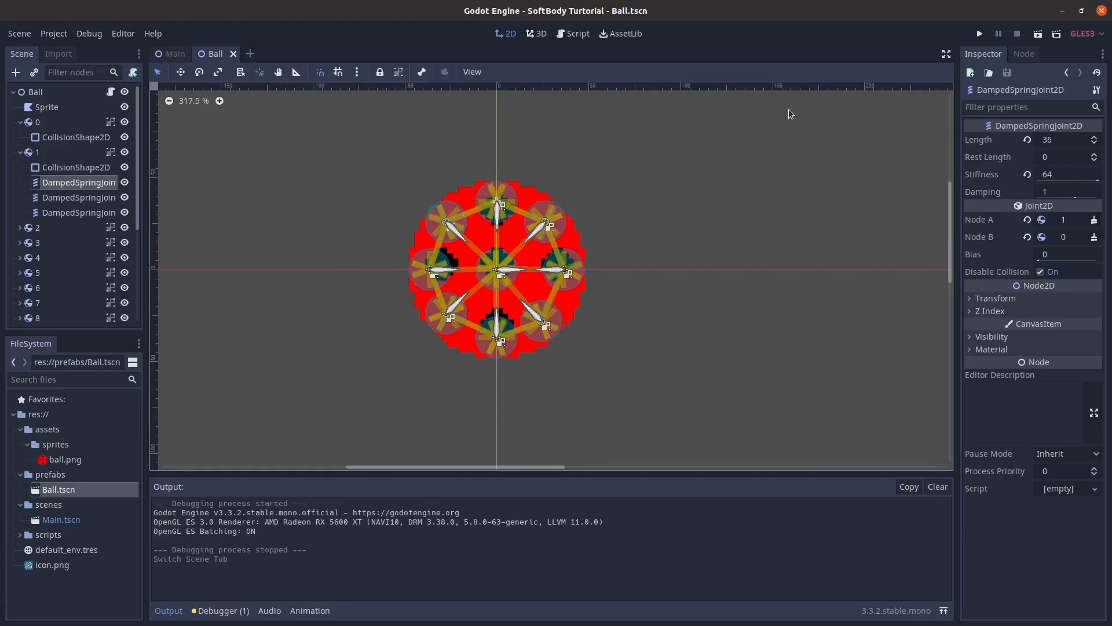
Step: In the Main scene, move the Ball instance to (598, 323), clear of the staircase, and test it in a project run
key(ctrl+Tab)
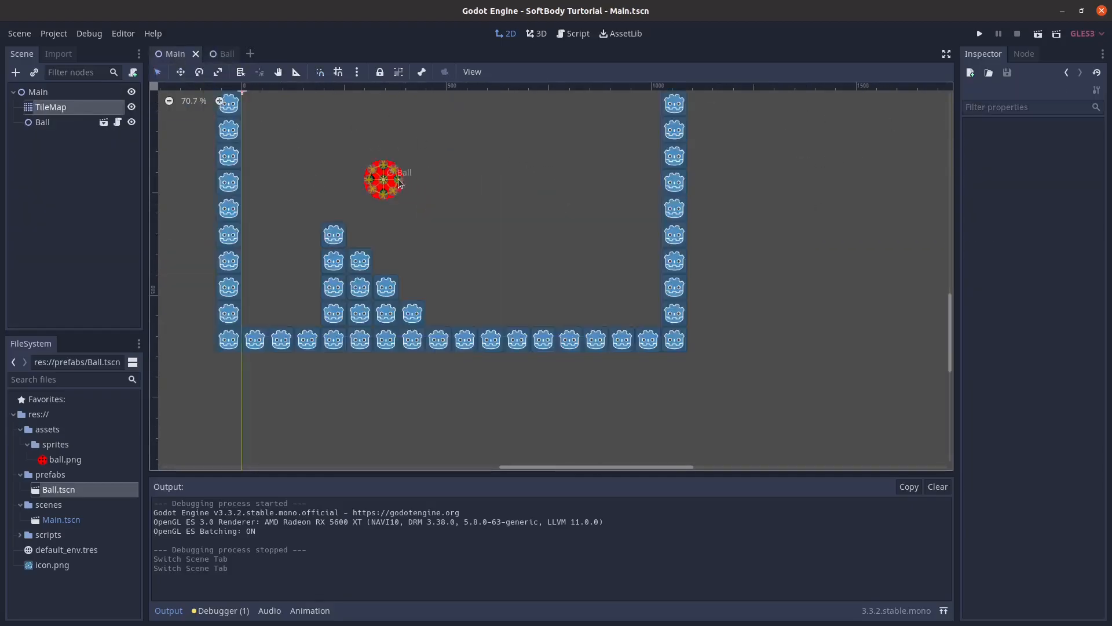
drag(385, 181, 489, 224)
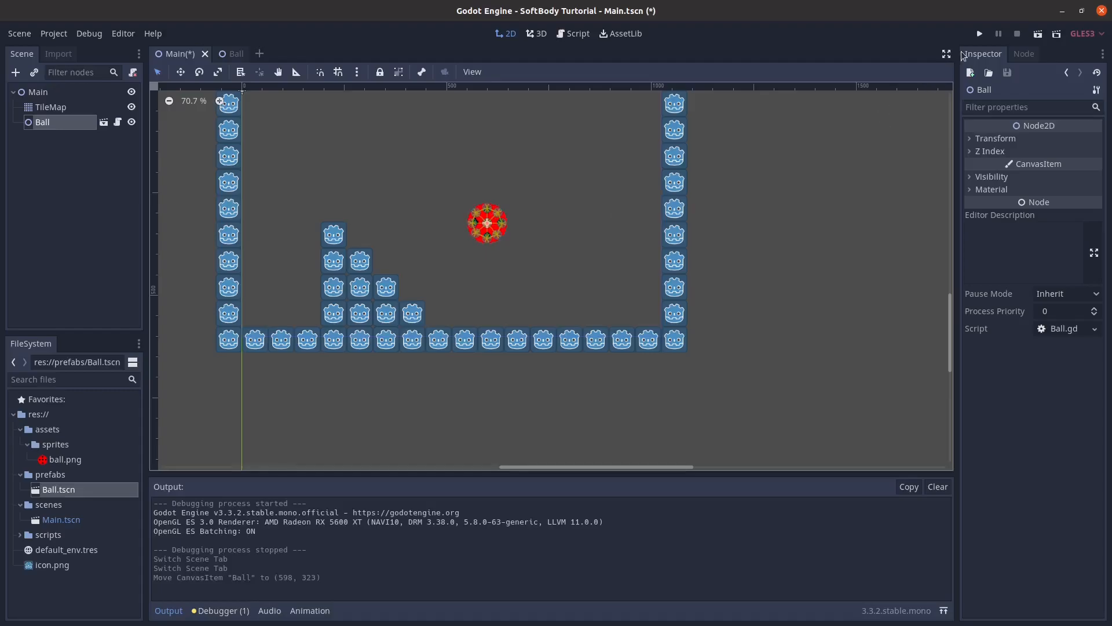
click(979, 35)
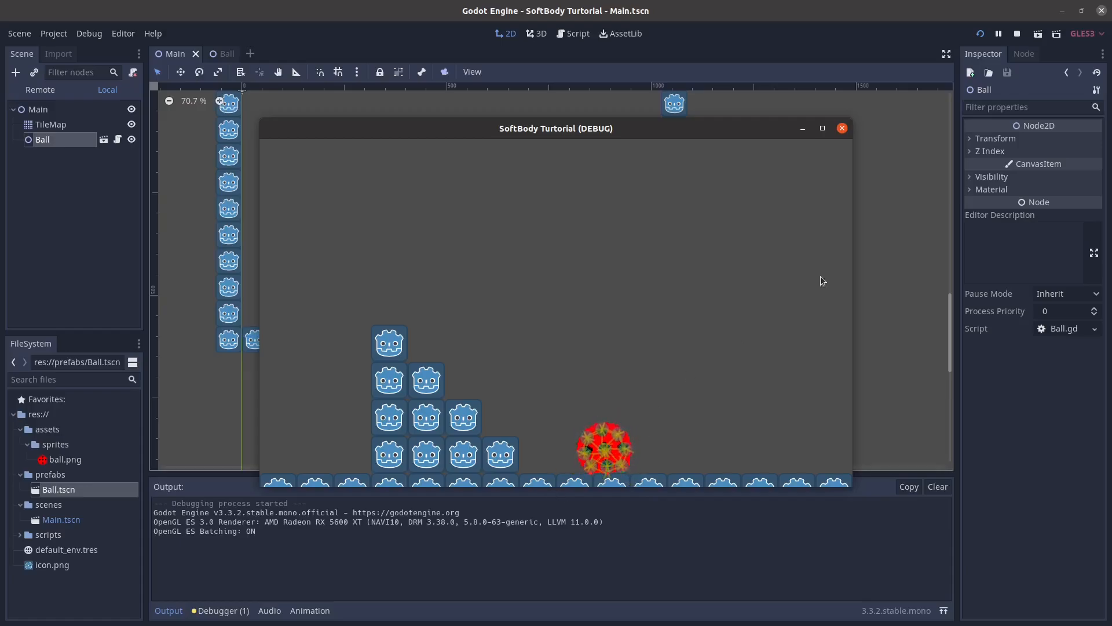
click(841, 128)
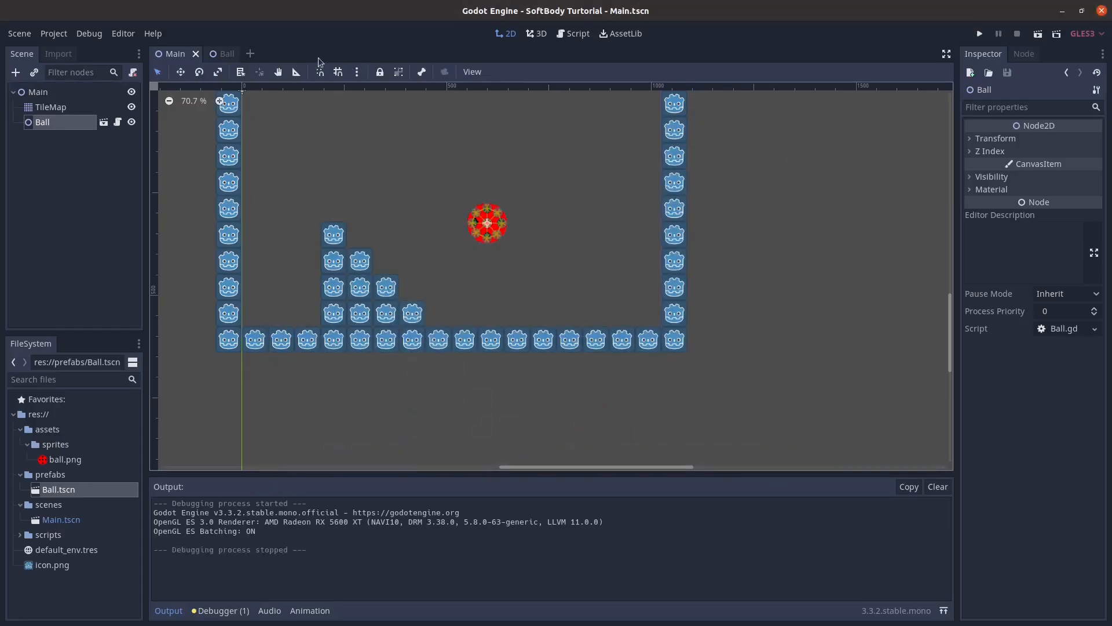
Step: In the Ball scene, select all the DampedSpringJoint2D nodes under rigid bodies 1 to 4 together
click(226, 57)
shift+click(66, 213)
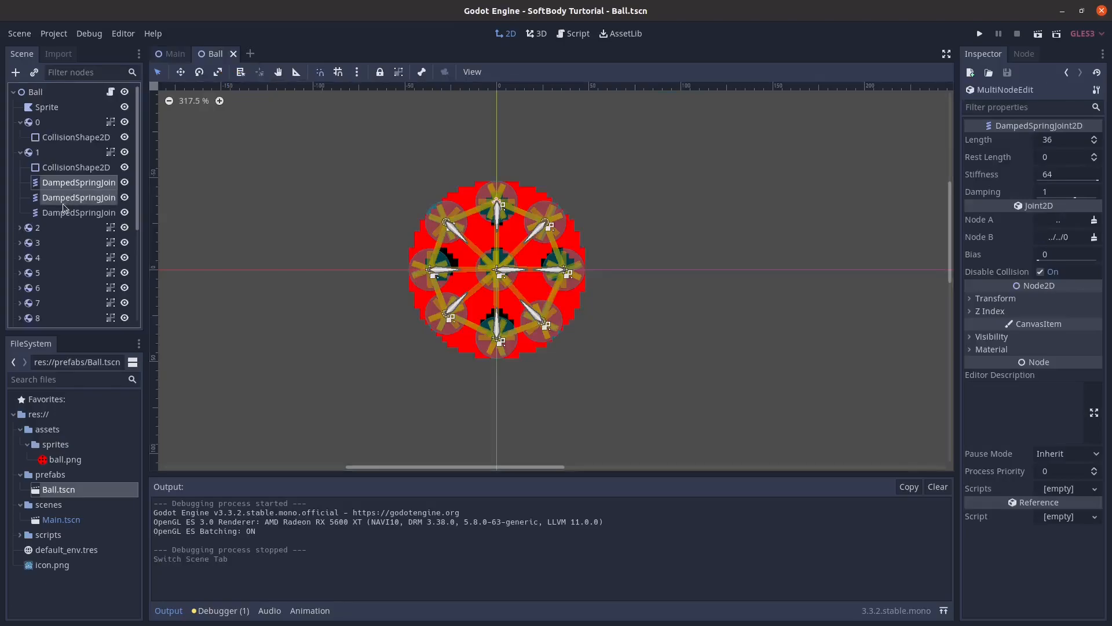
click(20, 228)
ctrl+click(57, 258)
ctrl+click(60, 273)
ctrl+click(61, 288)
scroll(31, 301, down, 3)
scroll(31, 301, down, 2)
click(20, 214)
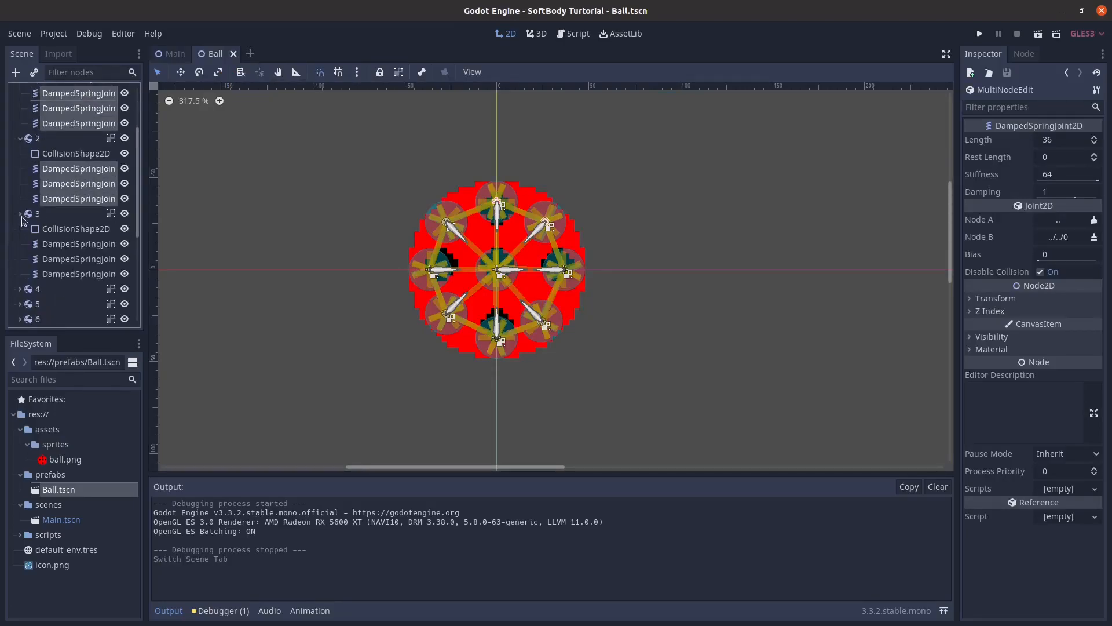
ctrl+click(52, 244)
ctrl+click(60, 259)
ctrl+click(61, 274)
scroll(48, 234, down, 5)
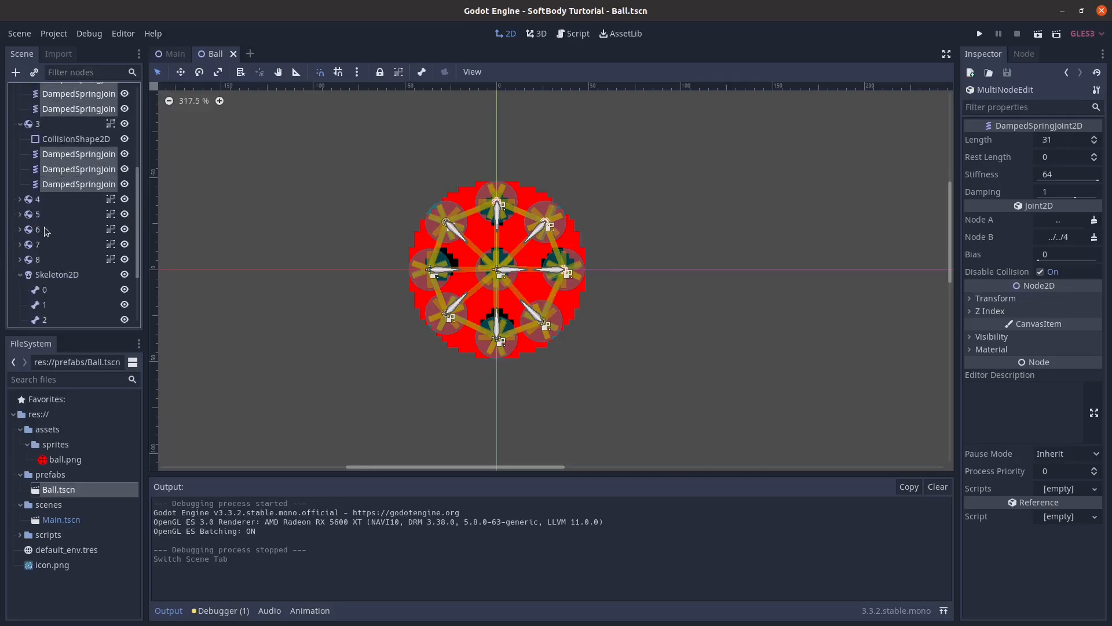
click(20, 200)
ctrl+click(58, 229)
ctrl+click(59, 244)
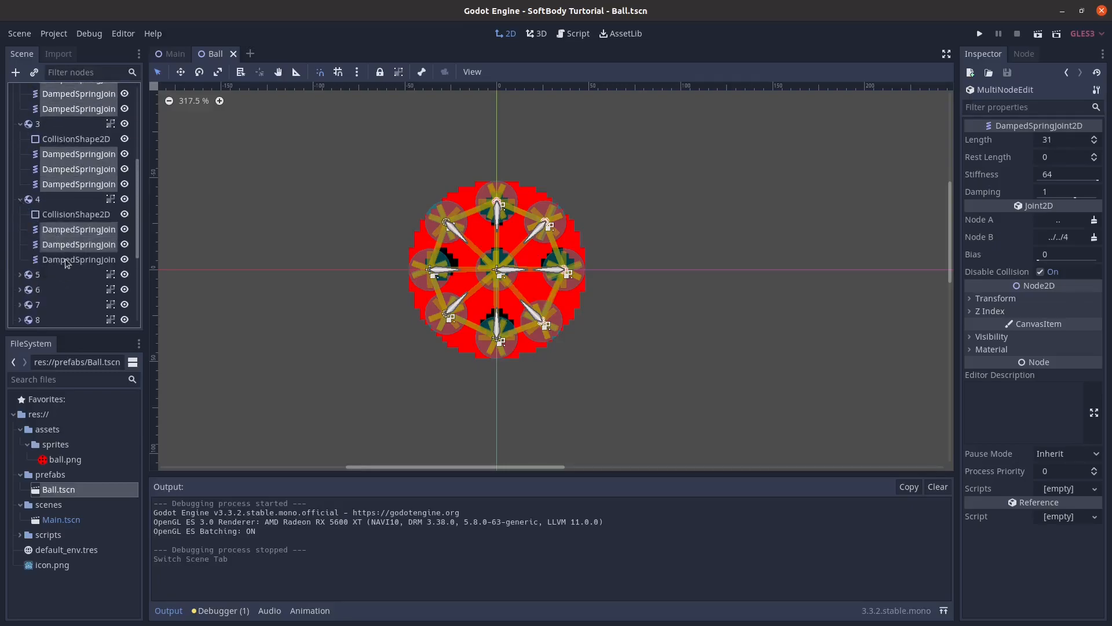
ctrl+click(64, 259)
Step: Extend the selection with all the DampedSpringJoint2D nodes under rigid bodies 5 to 8, keeping Skeleton2D out of it
scroll(58, 262, down, 5)
click(20, 185)
ctrl+click(61, 215)
ctrl+click(64, 231)
ctrl+click(70, 246)
scroll(58, 243, down, 5)
scroll(57, 243, down, 2)
click(21, 140)
ctrl+click(53, 171)
ctrl+click(67, 187)
ctrl+click(67, 201)
scroll(50, 209, down, 5)
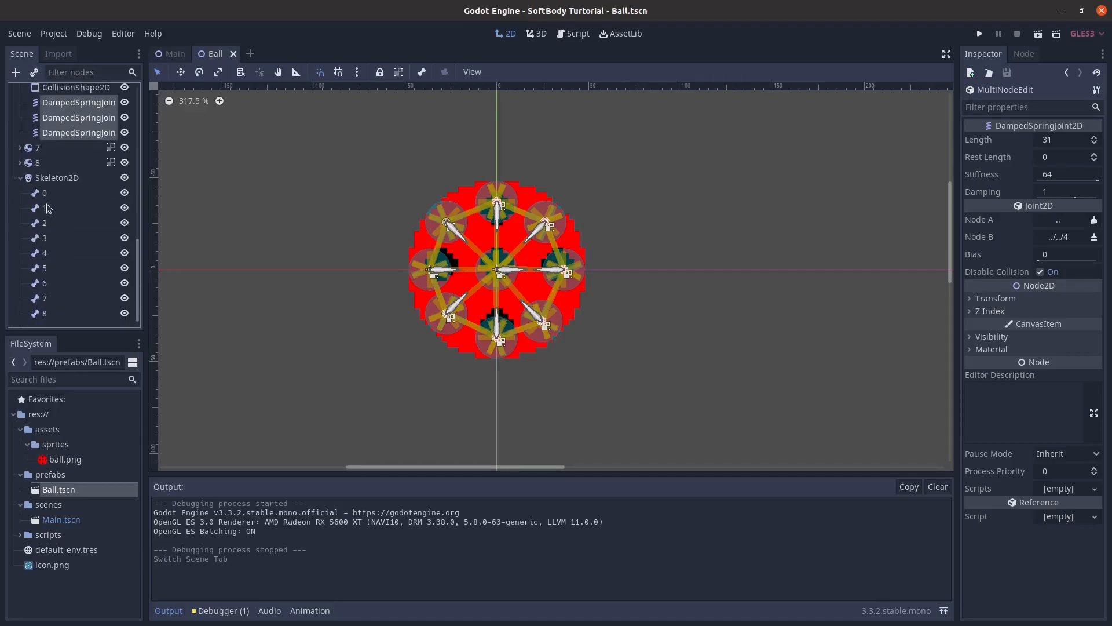
click(20, 148)
ctrl+click(42, 177)
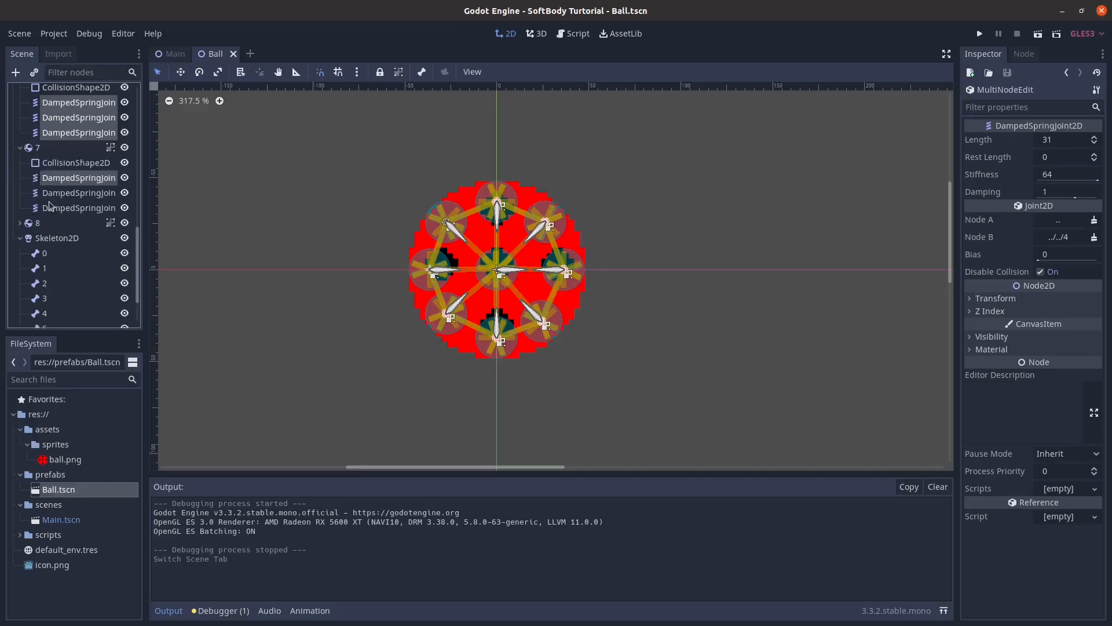
ctrl+click(52, 207)
ctrl+click(51, 193)
click(21, 223)
ctrl+click(48, 253)
ctrl+click(52, 268)
ctrl+click(65, 297)
ctrl+click(63, 283)
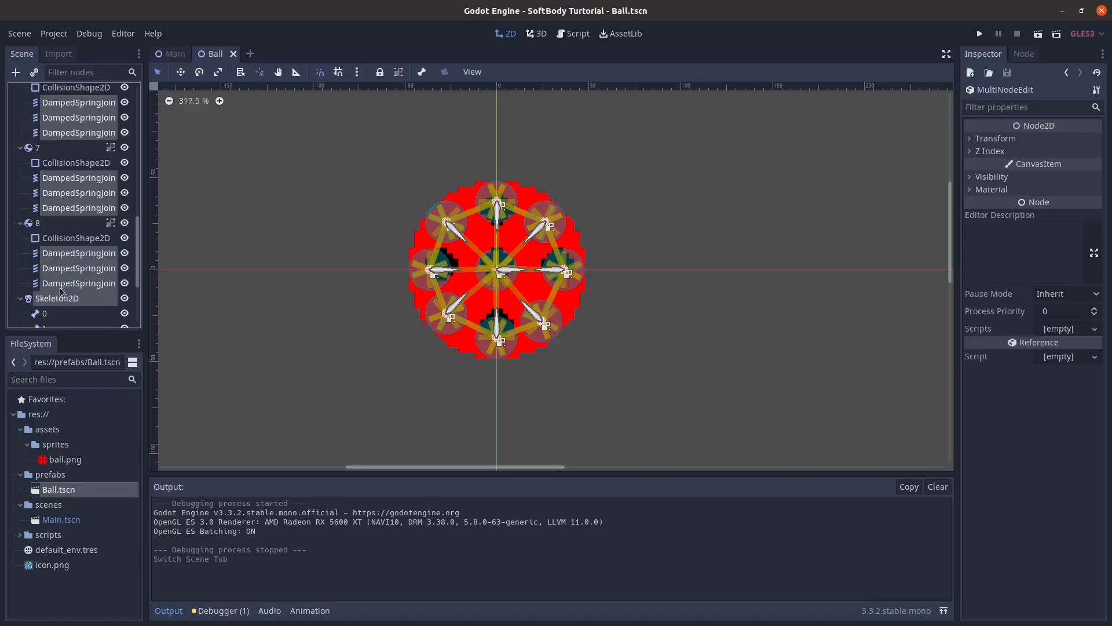
ctrl+click(63, 298)
Step: Set Stiffness to 40 and Damping to 0.5 on all selected spring joints, and check a joint under body 7
click(1080, 176)
text(40)
key(Return)
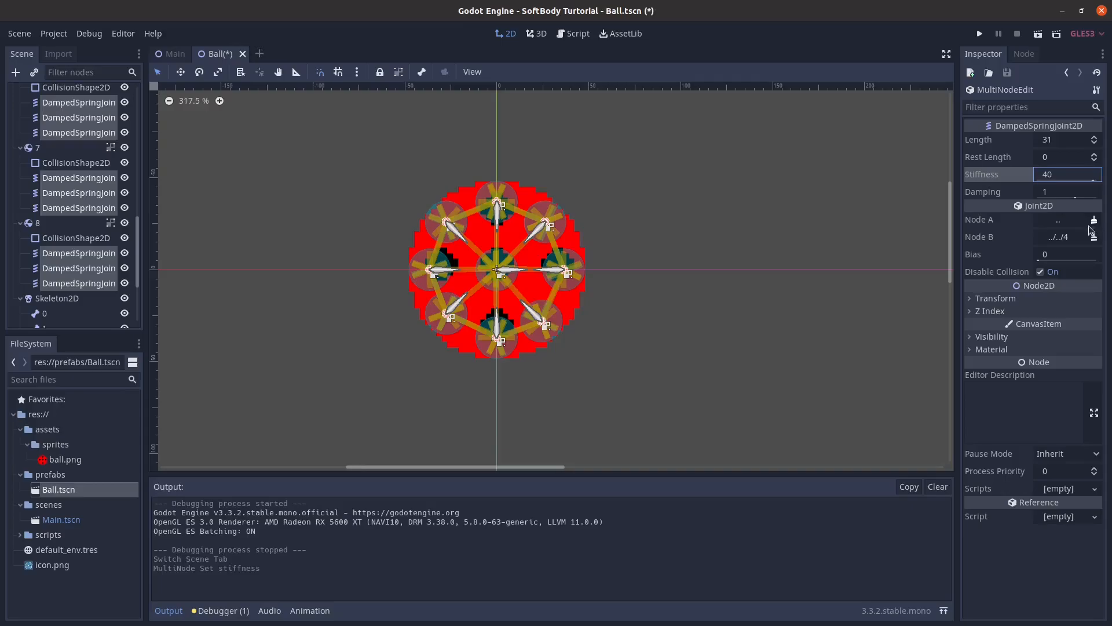
click(1058, 196)
text(.5)
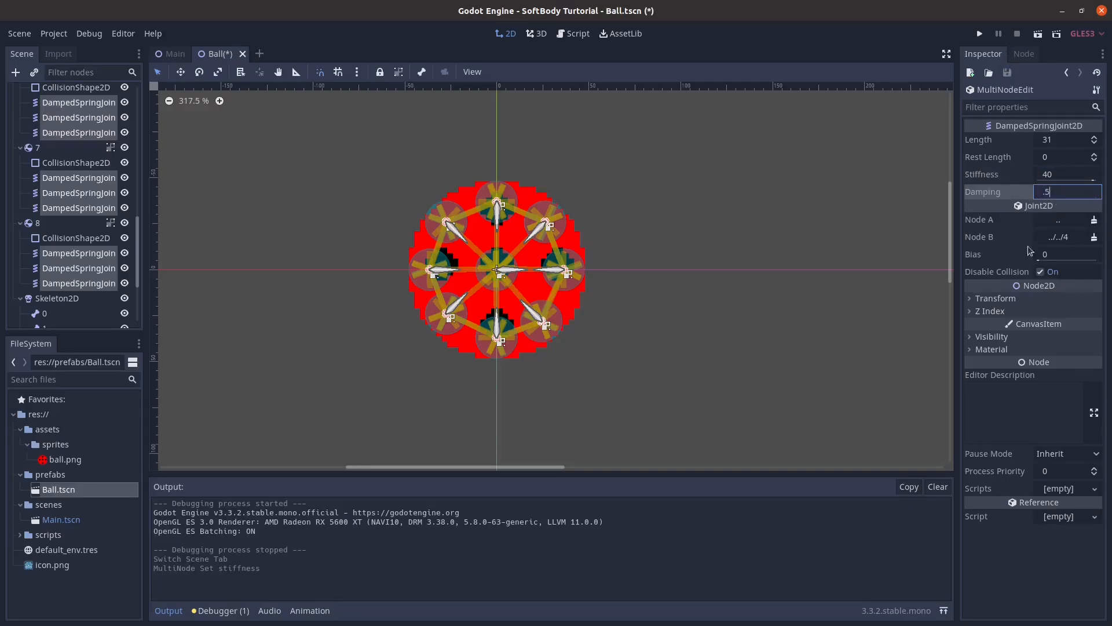
key(Return)
click(57, 181)
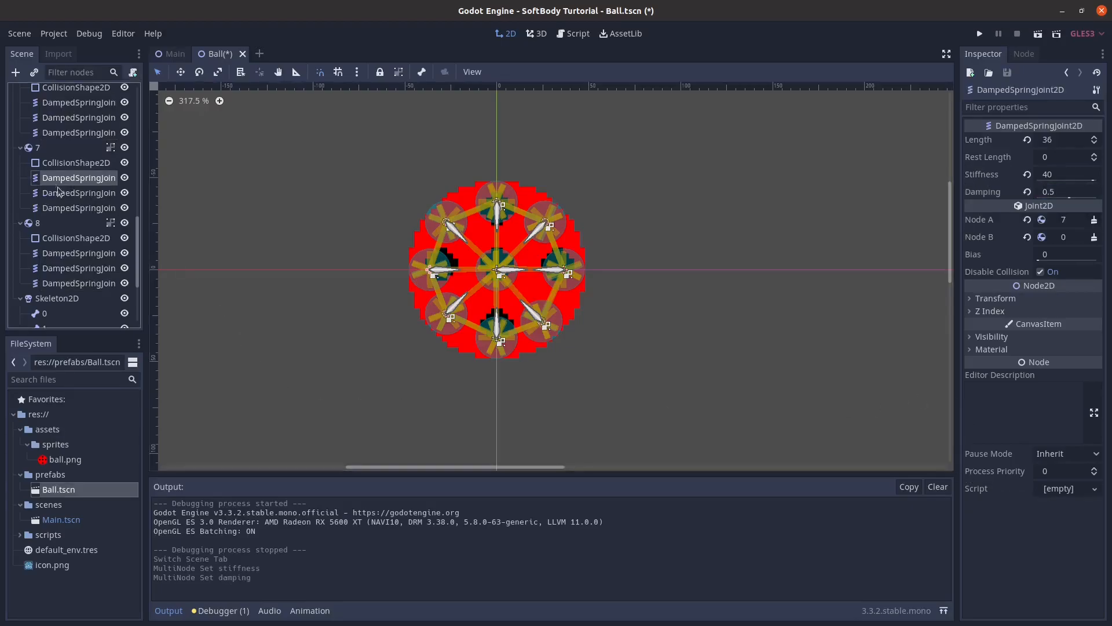
Step: Run the project to watch how the ball behaves with the softer spring joints
click(980, 33)
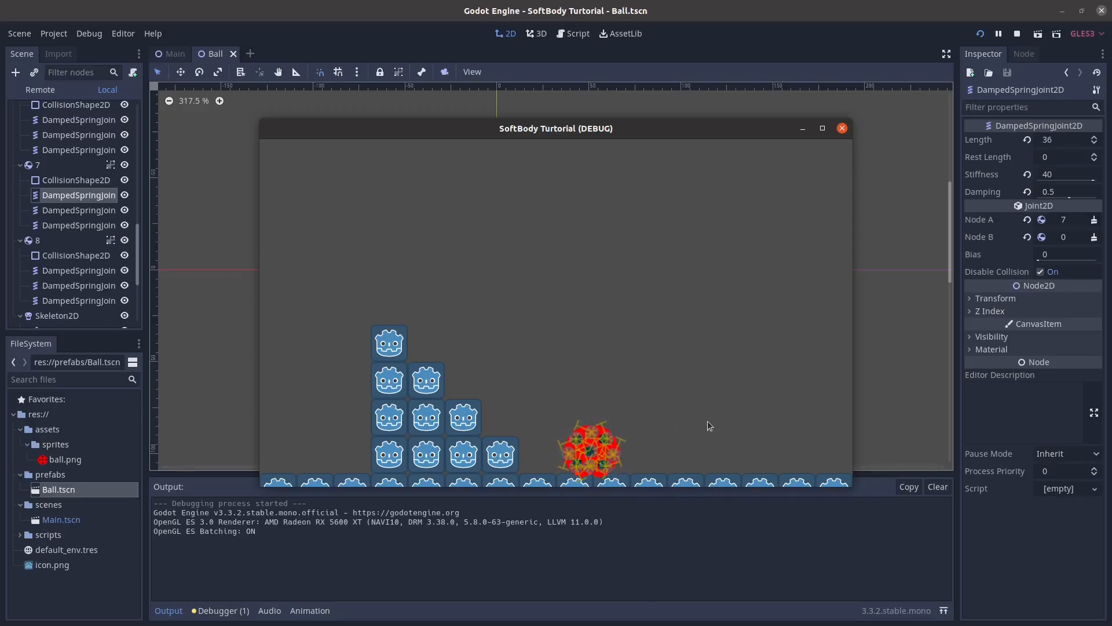
click(841, 128)
scroll(380, 273, down, 2)
scroll(365, 277, down, 2)
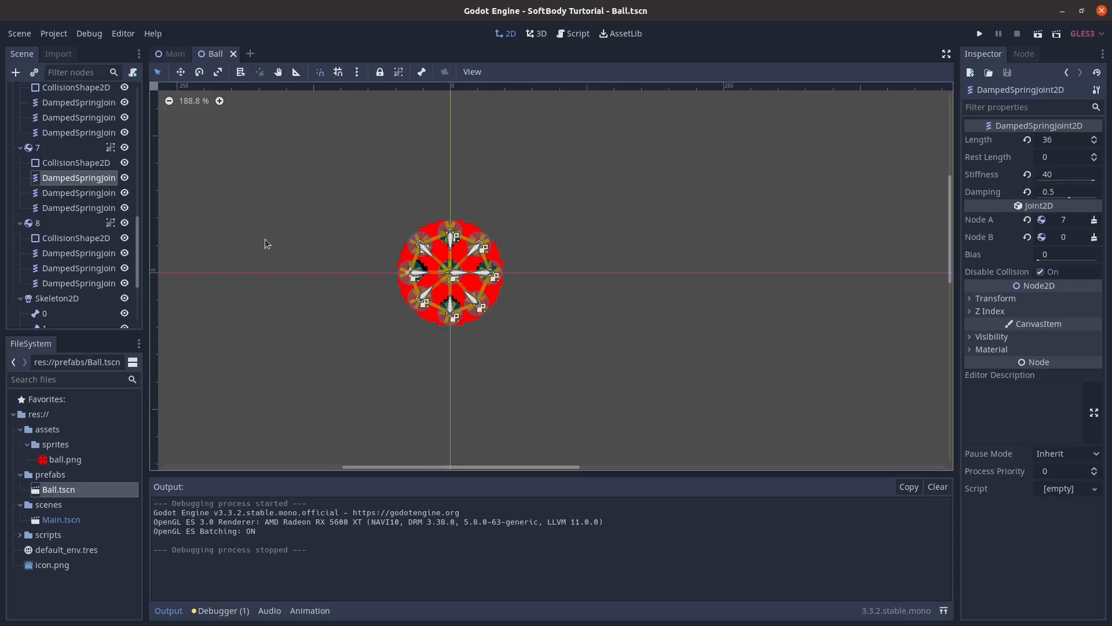
Step: Turn off visible collision shapes and run the project to watch the ball without the debug overlay
click(89, 34)
click(124, 104)
click(980, 34)
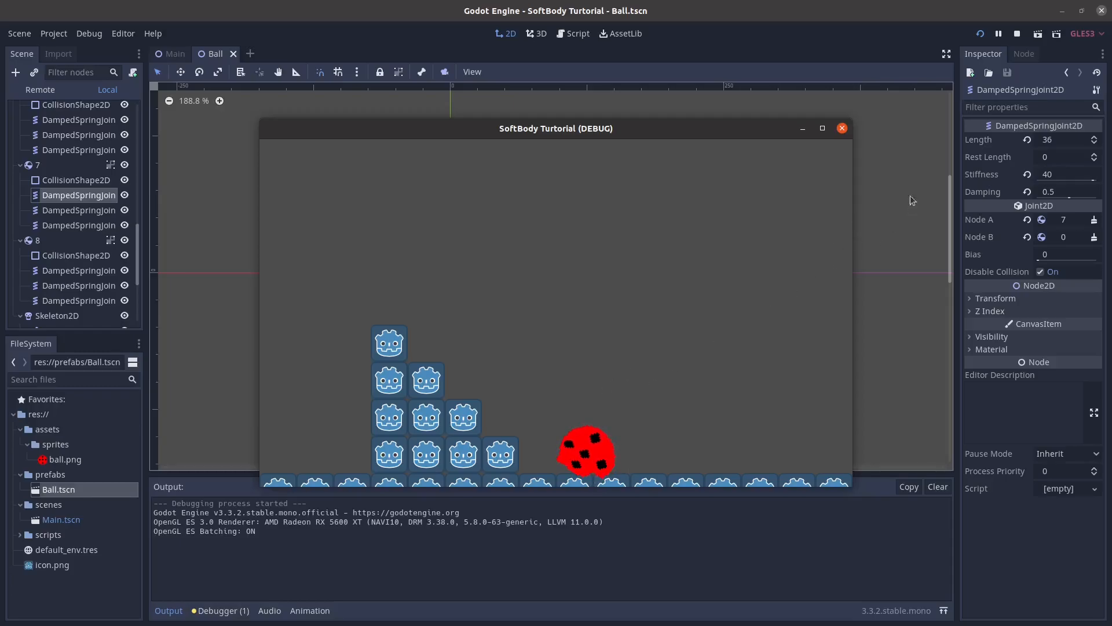
click(843, 129)
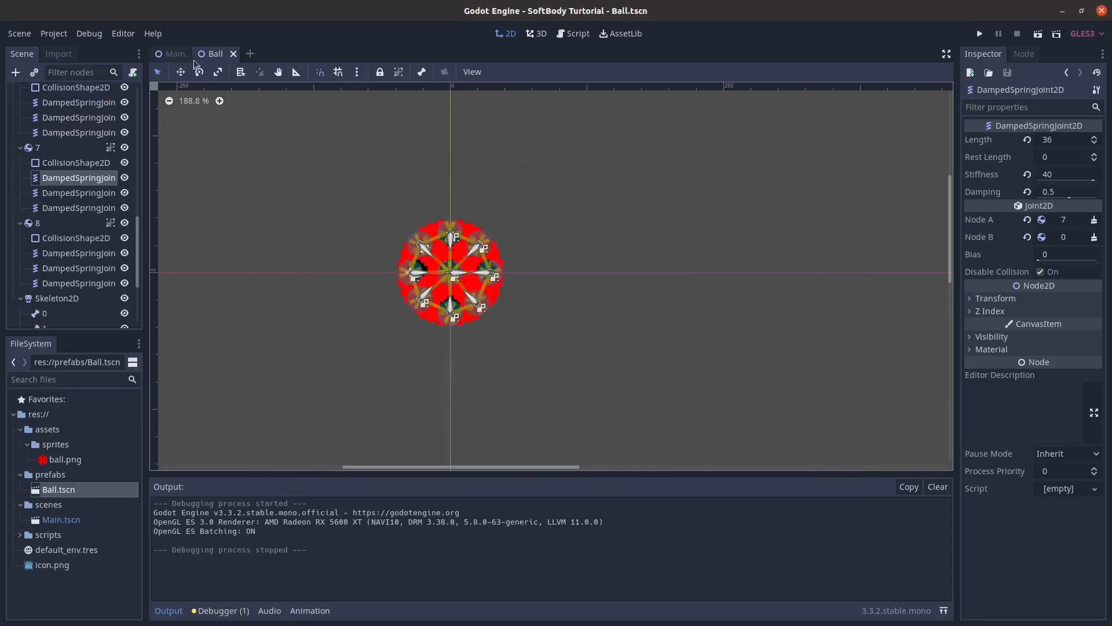
Step: In the Main scene, duplicate the Ball into seven instances spread out above the floor tiles, and test them in a project run
key(ctrl+Tab)
key(ctrl+d)
drag(495, 227, 533, 180)
key(ctrl+d)
key(ctrl+d)
key(ctrl+d)
key(ctrl+d)
drag(533, 180, 430, 256)
key(ctrl+d)
click(979, 33)
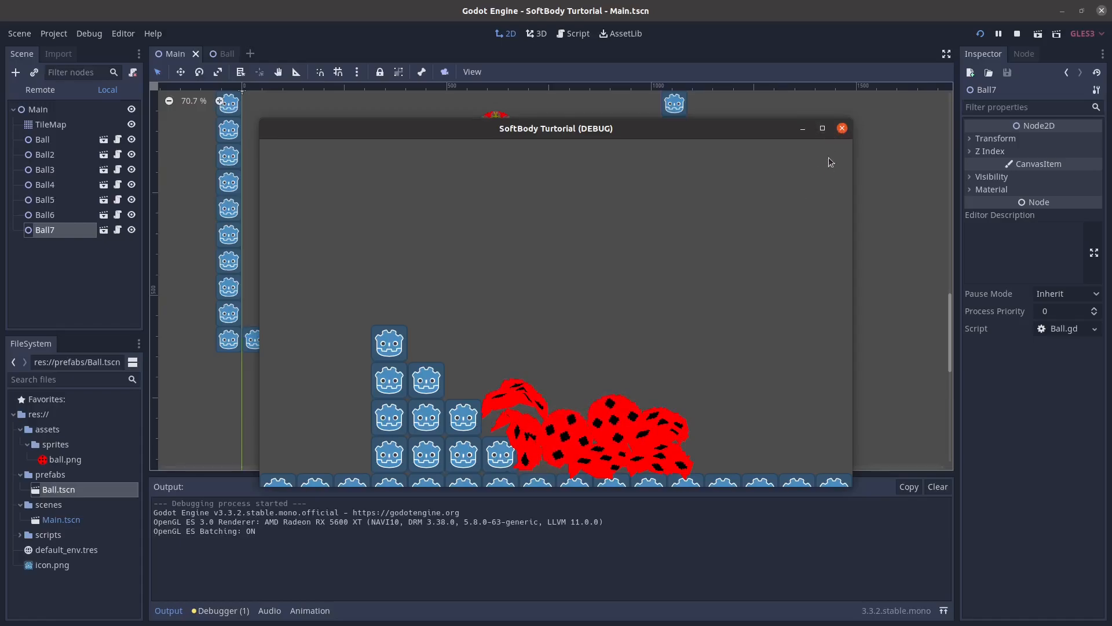
click(842, 128)
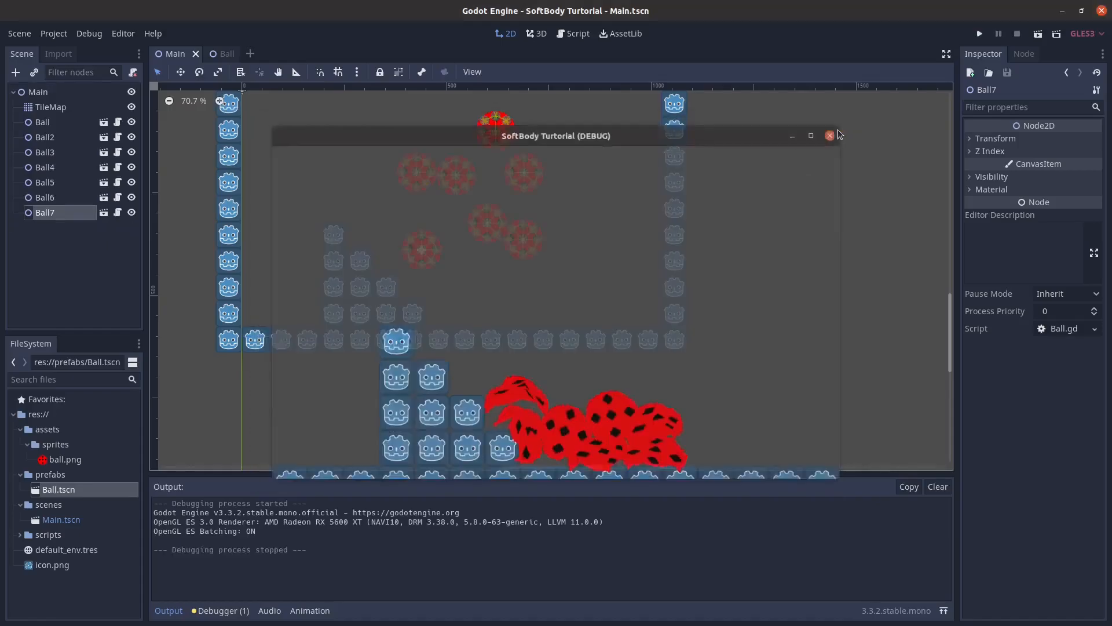